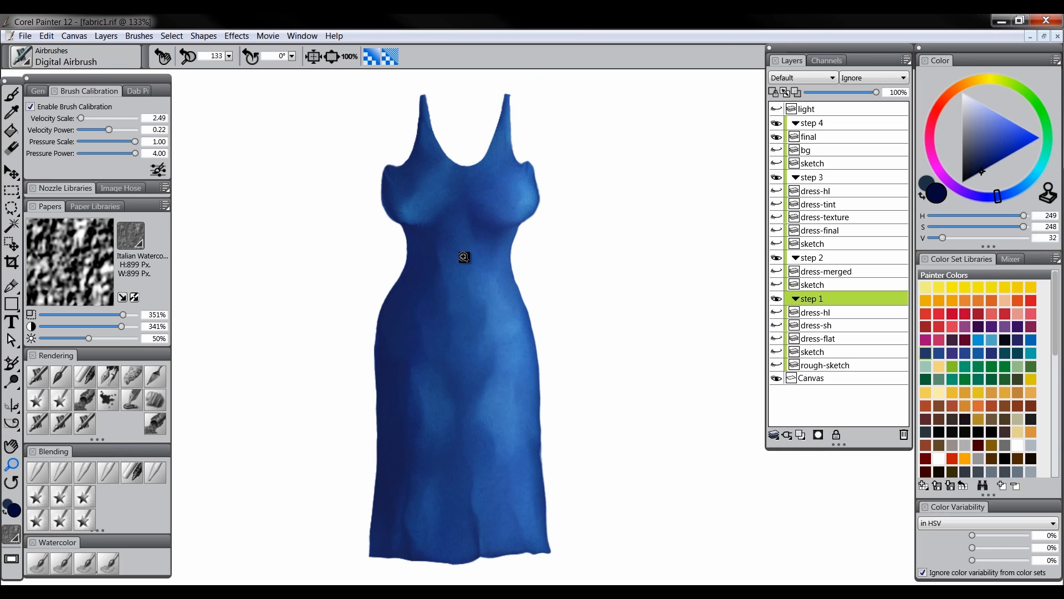
- Examine the finished blue dress painting close up and as a whole
{"action": "left_click", "coordinate": [504, 319]}
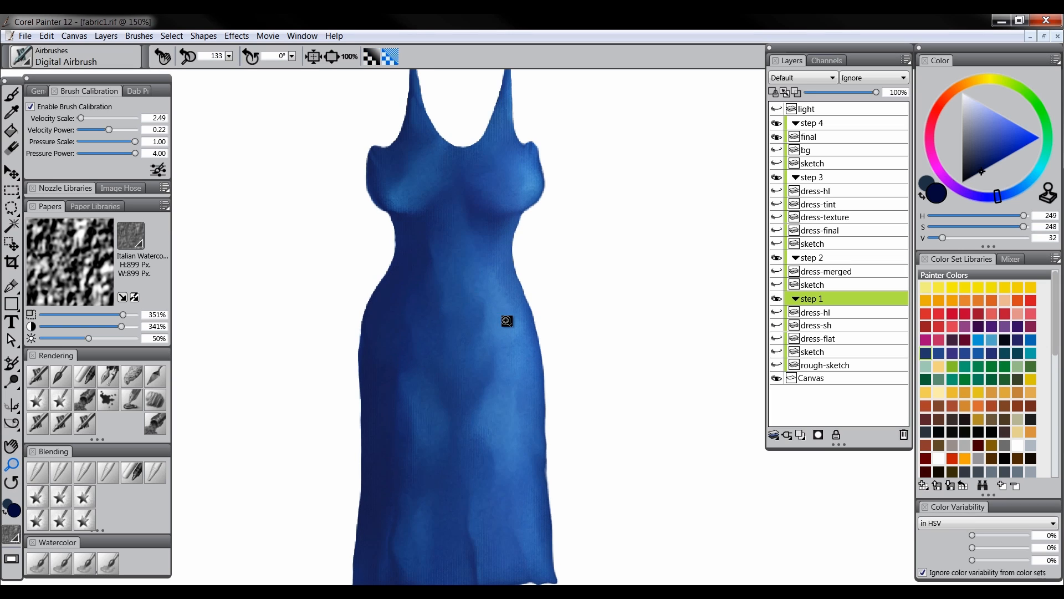
{"action": "left_click", "coordinate": [514, 316]}
{"action": "left_click", "coordinate": [508, 332]}
{"action": "left_click", "coordinate": [510, 334]}
{"action": "left_click", "coordinate": [510, 334], "text": "alt"}
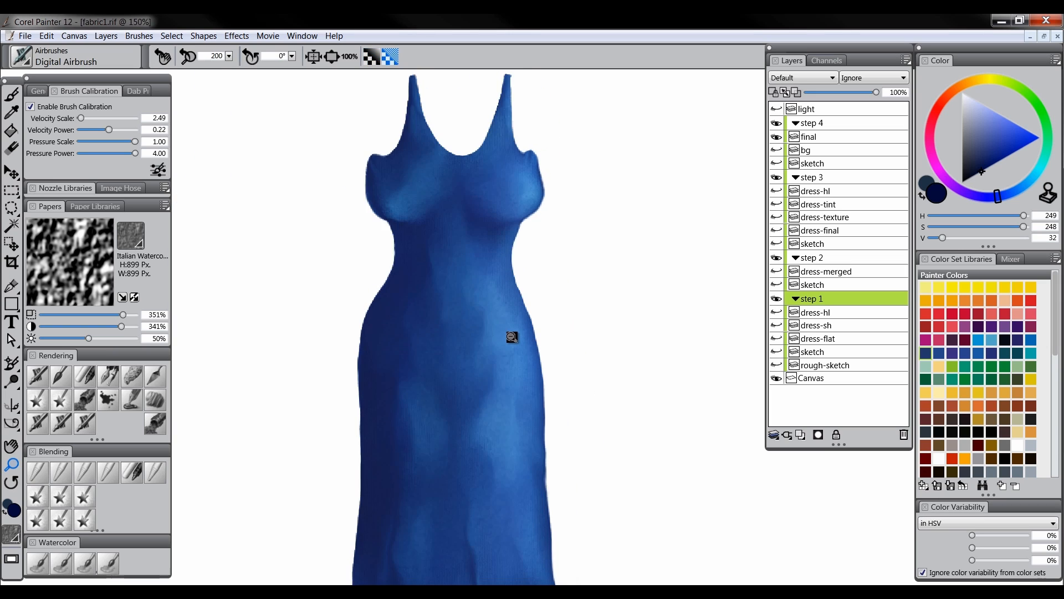
{"action": "left_click", "coordinate": [510, 335], "text": "alt"}
{"action": "left_click_drag", "start_coordinate": [478, 339], "coordinate": [494, 349]}
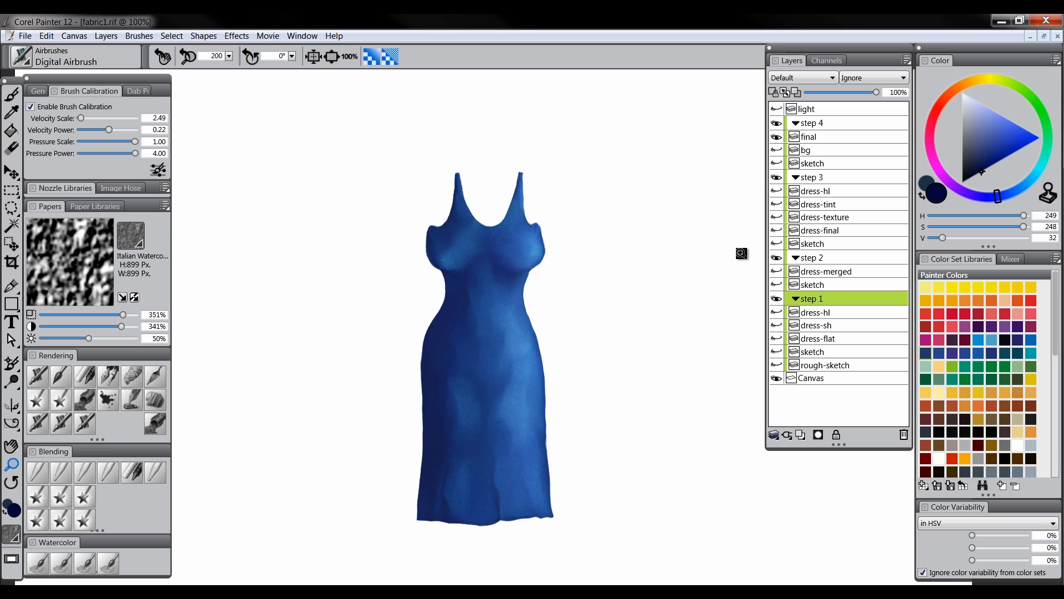
- Hide the final layer in the step 4 group and show the rough-sketch layer of step 1
{"action": "left_click", "coordinate": [777, 137]}
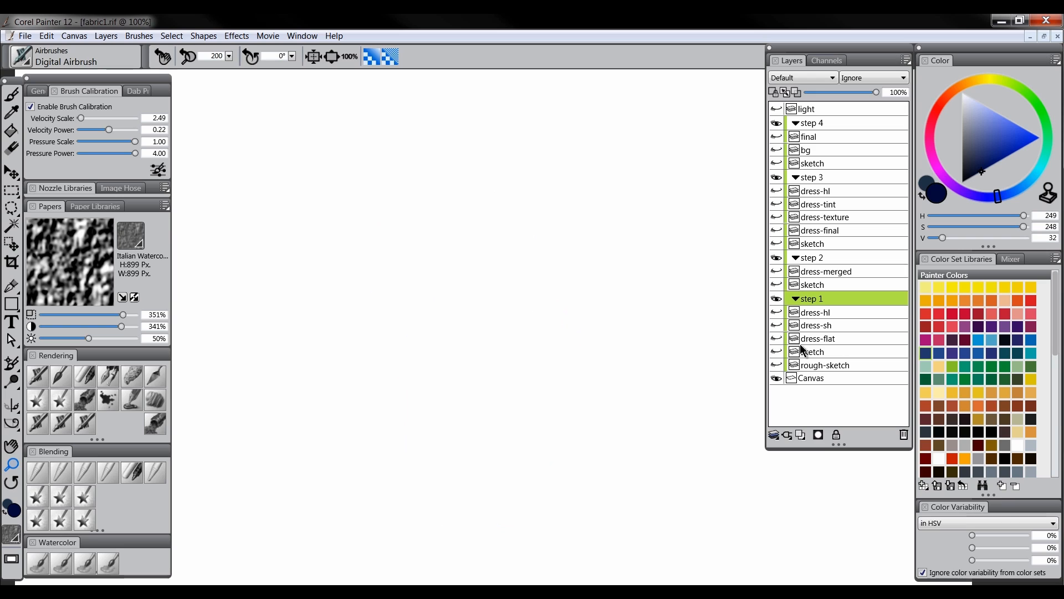
{"action": "left_click", "coordinate": [777, 365]}
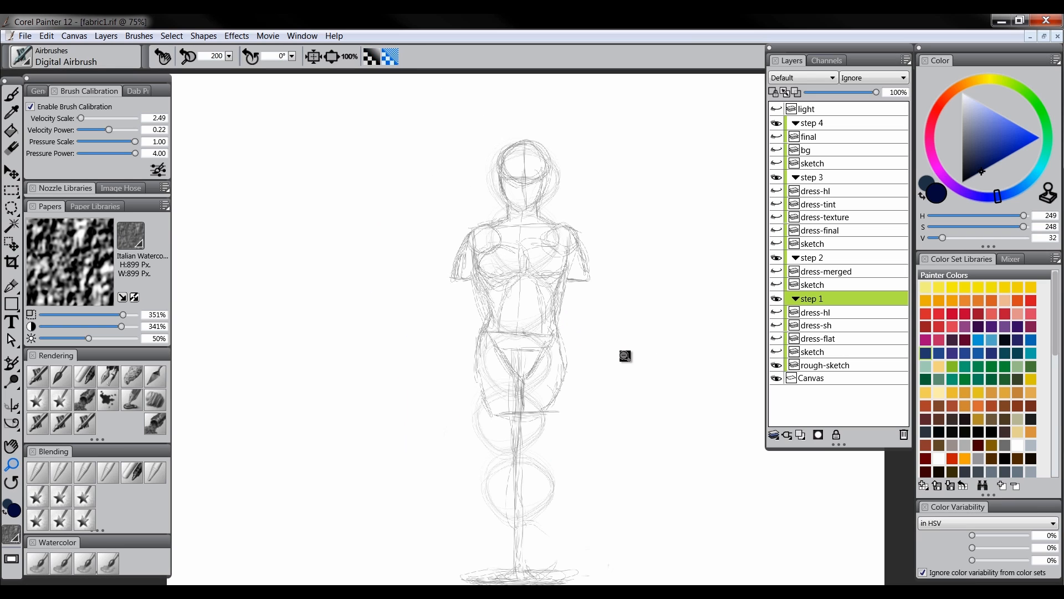
{"action": "left_click", "coordinate": [637, 364], "text": "alt"}
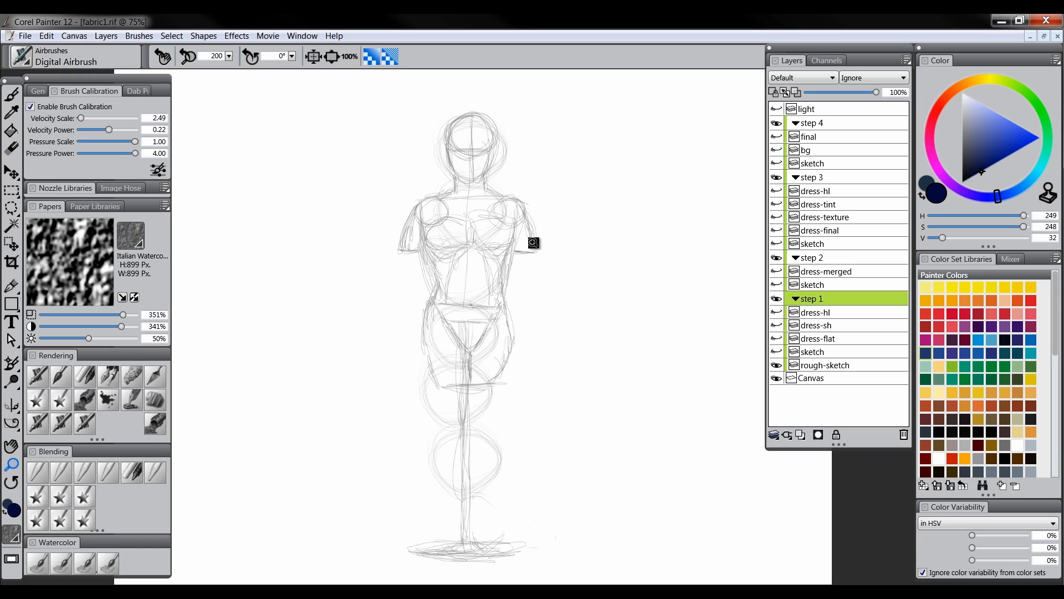
- Select the rough-sketch layer and set up the Detail Oils Brush in medium grey at size 2.2
{"action": "left_click", "coordinate": [826, 364]}
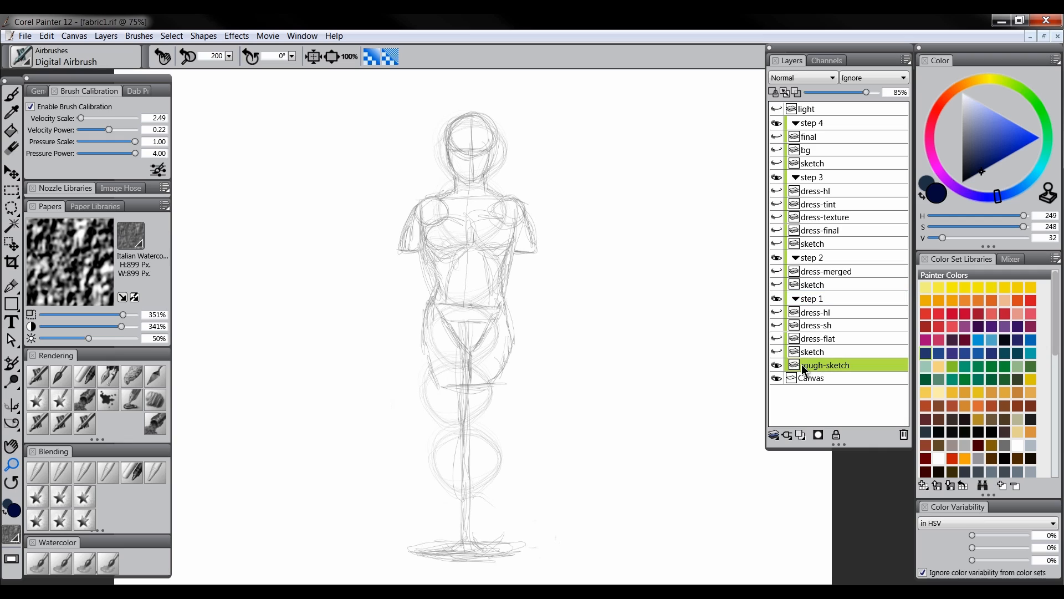
{"action": "left_click", "coordinate": [84, 376]}
{"action": "left_click", "coordinate": [964, 138]}
{"action": "left_click", "coordinate": [950, 148]}
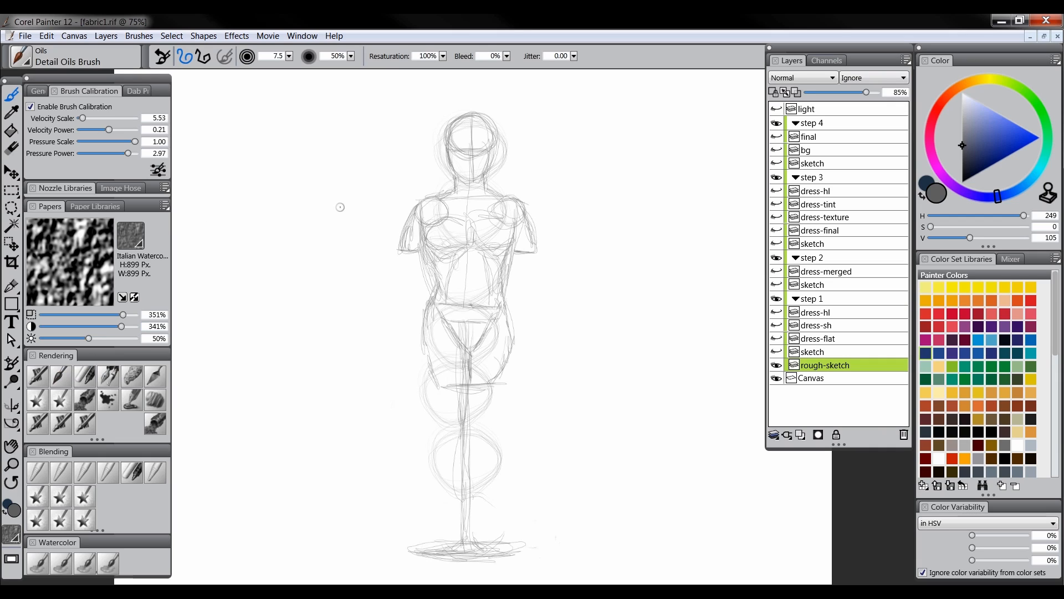
{"action": "left_click_drag", "start_coordinate": [308, 159], "coordinate": [309, 158]}
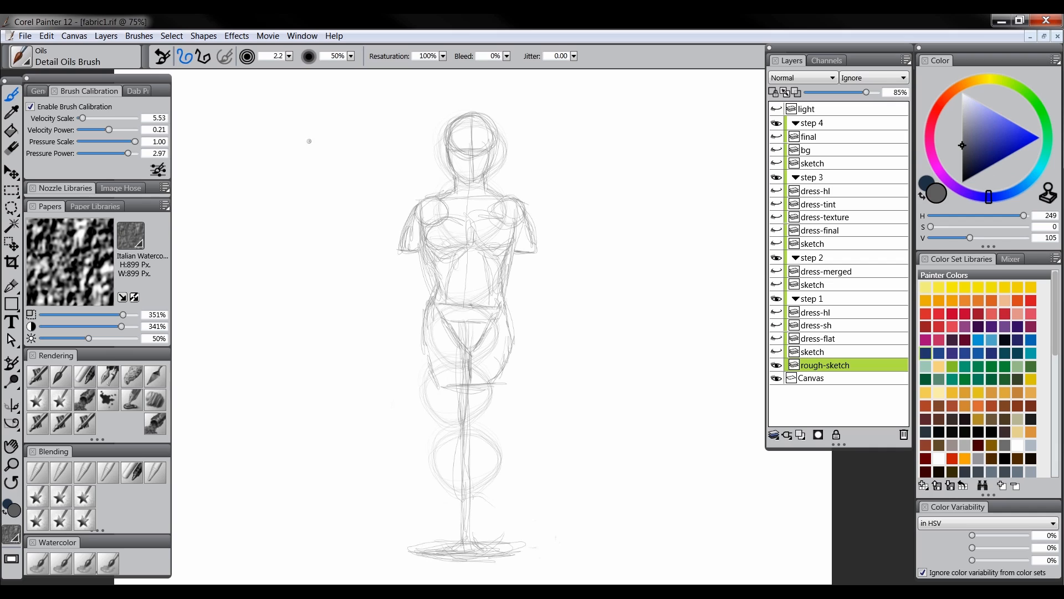
- Sketch a simplified head, neck and boxy torso with shoulder circles in the empty space beside the mannequin
{"action": "left_click_drag", "start_coordinate": [316, 178], "coordinate": [288, 151]}
{"action": "left_click_drag", "start_coordinate": [304, 188], "coordinate": [333, 166]}
{"action": "left_click_drag", "start_coordinate": [299, 206], "coordinate": [301, 229]}
{"action": "mouse_move", "coordinate": [328, 192]}
{"action": "left_mouse_down"}
{"action": "mouse_move", "coordinate": [283, 227]}
{"action": "mouse_move", "coordinate": [279, 277]}
{"action": "mouse_move", "coordinate": [297, 315]}
{"action": "left_mouse_up"}
{"action": "left_click_drag", "start_coordinate": [351, 227], "coordinate": [349, 308]}
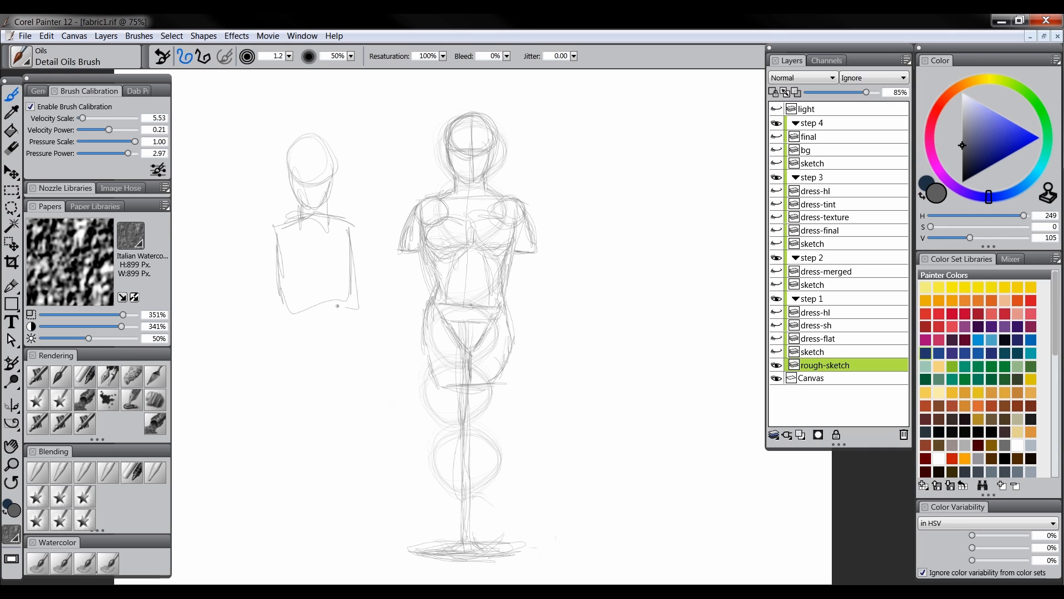
{"action": "mouse_move", "coordinate": [303, 213]}
{"action": "left_mouse_down"}
{"action": "mouse_move", "coordinate": [296, 238]}
{"action": "mouse_move", "coordinate": [342, 220]}
{"action": "mouse_move", "coordinate": [335, 216]}
{"action": "mouse_move", "coordinate": [321, 232]}
{"action": "mouse_move", "coordinate": [357, 236]}
{"action": "left_mouse_up"}
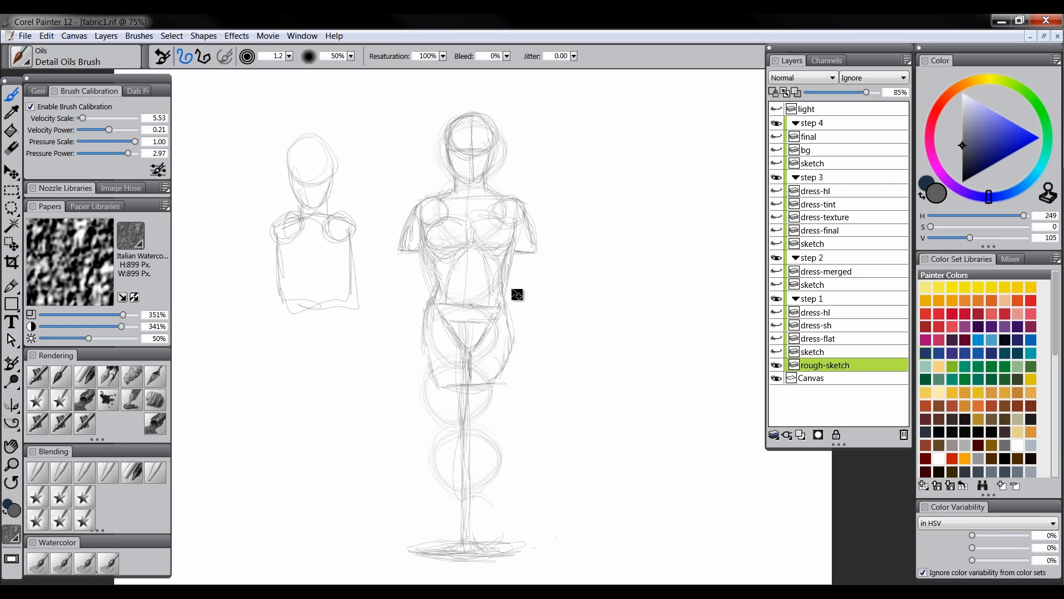
- Undo the simplified head and torso sketch beside the mannequin
{"action": "key", "text": "ctrl+z"}
{"action": "key", "text": "ctrl+z"}
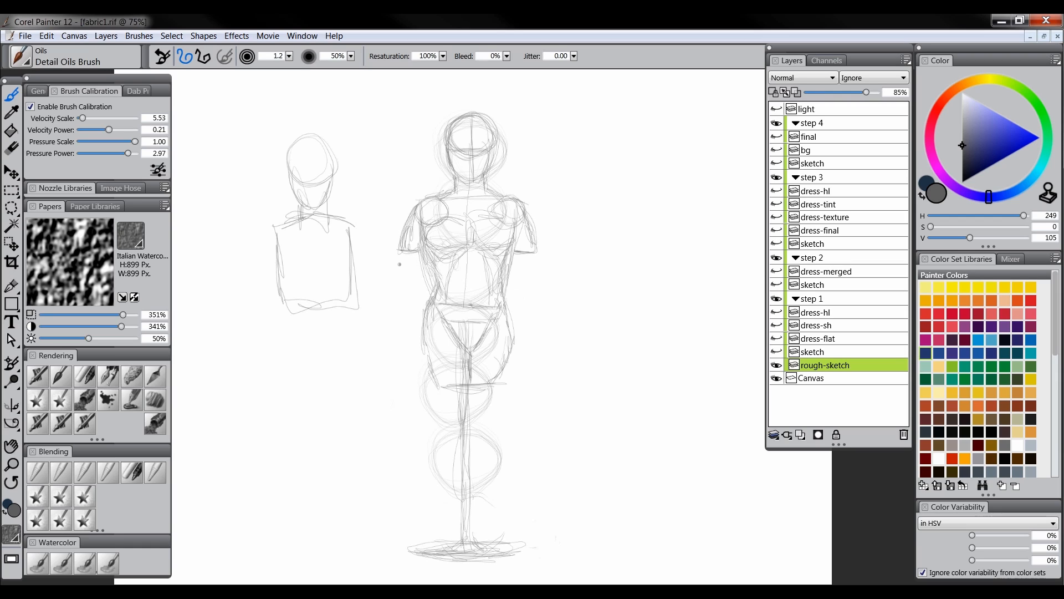
{"action": "key", "text": "ctrl+z"}
{"action": "key", "text": "ctrl+z"}
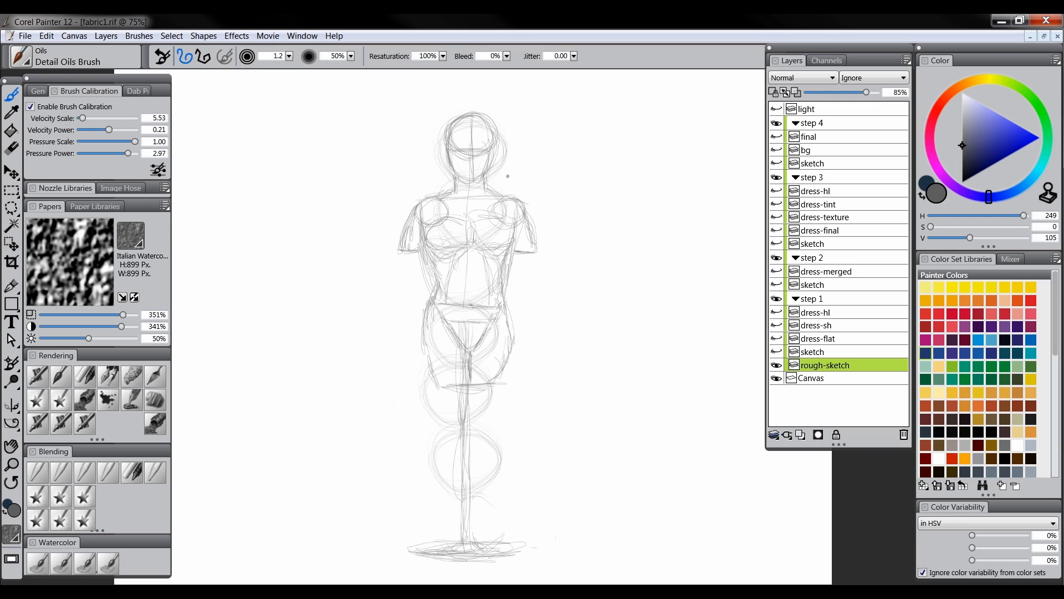
- Draw a vertical stack of seven head-sized circles beside the mannequin to demonstrate body proportions
{"action": "left_click_drag", "start_coordinate": [565, 157], "coordinate": [587, 117]}
{"action": "left_click_drag", "start_coordinate": [592, 180], "coordinate": [622, 183]}
{"action": "left_click_drag", "start_coordinate": [598, 237], "coordinate": [609, 297]}
{"action": "mouse_move", "coordinate": [592, 383]}
{"action": "left_mouse_down"}
{"action": "mouse_move", "coordinate": [596, 319]}
{"action": "mouse_move", "coordinate": [616, 391]}
{"action": "left_mouse_up"}
{"action": "left_click_drag", "start_coordinate": [603, 456], "coordinate": [612, 448]}
{"action": "left_click_drag", "start_coordinate": [604, 513], "coordinate": [643, 521]}
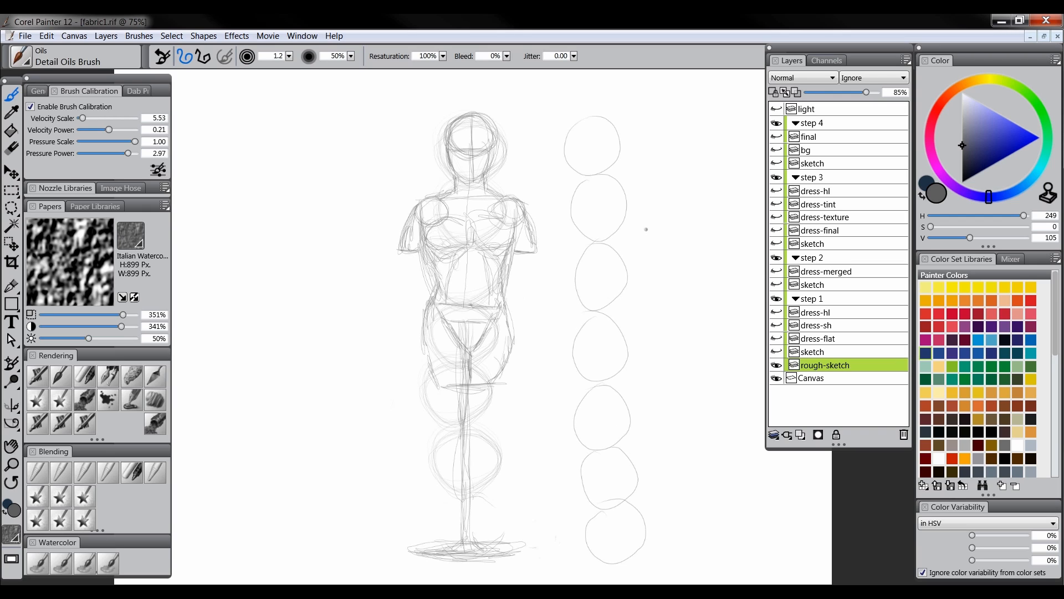
- Undo all the proportion circles drawn beside the mannequin
{"action": "key", "text": "ctrl+z"}
{"action": "key", "text": "ctrl+z"}
{"action": "key", "text": "ctrl+z"}
{"action": "key", "text": "ctrl+z"}
{"action": "key", "text": "ctrl+z"}
{"action": "key", "text": "ctrl+z"}
{"action": "key", "text": "ctrl+z"}
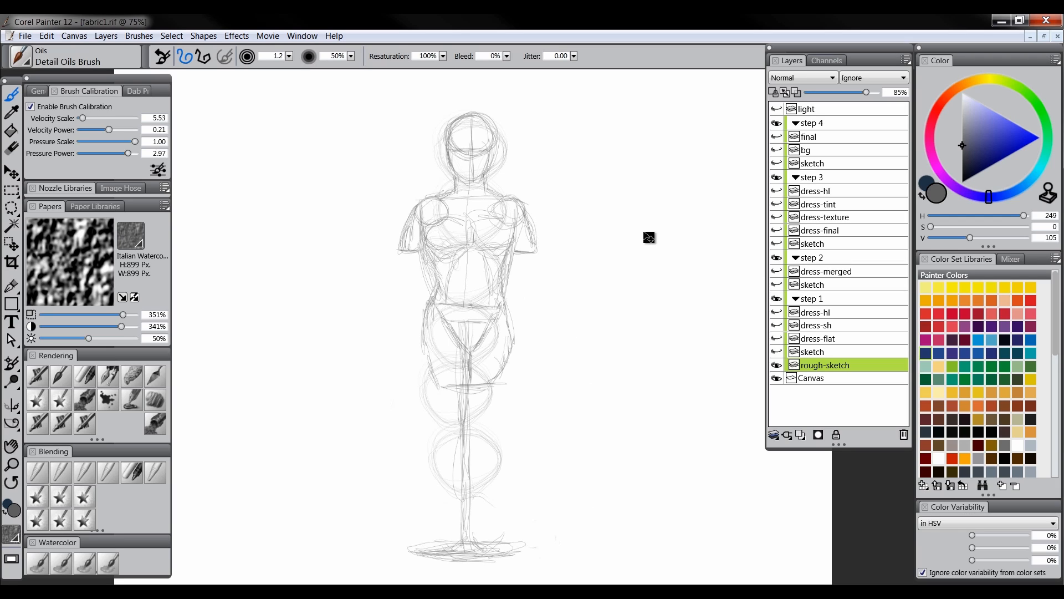
- Lower the rough-sketch layer's opacity to 33%
{"action": "left_click_drag", "start_coordinate": [577, 312], "coordinate": [573, 314]}
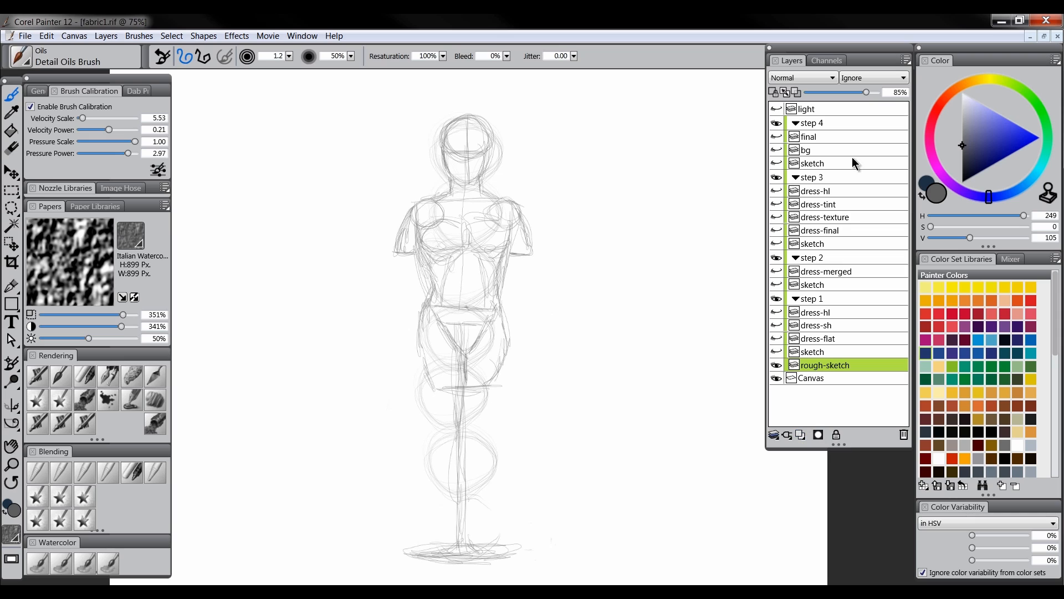
{"action": "left_click_drag", "start_coordinate": [851, 95], "coordinate": [837, 93]}
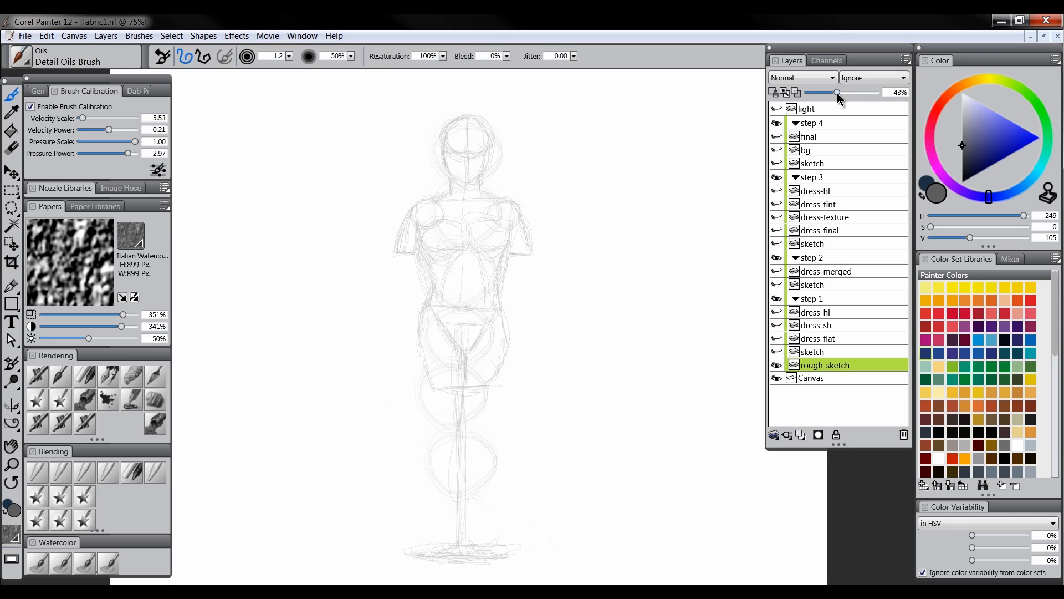
- Trace the mannequin's head and one shoulder on a new layer above the rough sketch, and delete that layer
{"action": "left_click", "coordinate": [815, 435]}
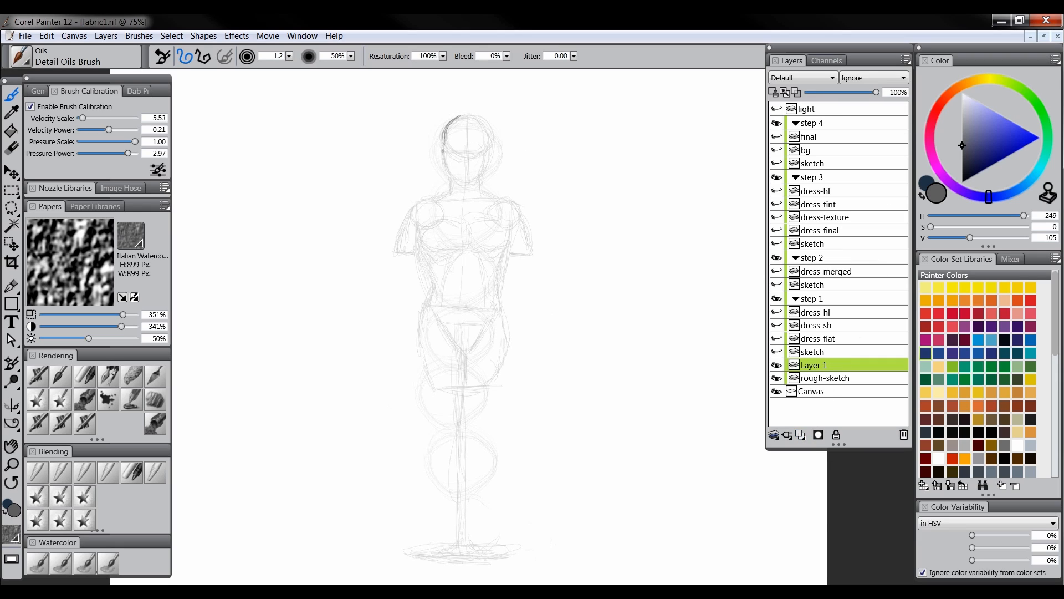
{"action": "left_click_drag", "start_coordinate": [442, 147], "coordinate": [449, 177]}
{"action": "left_click_drag", "start_coordinate": [415, 207], "coordinate": [398, 242]}
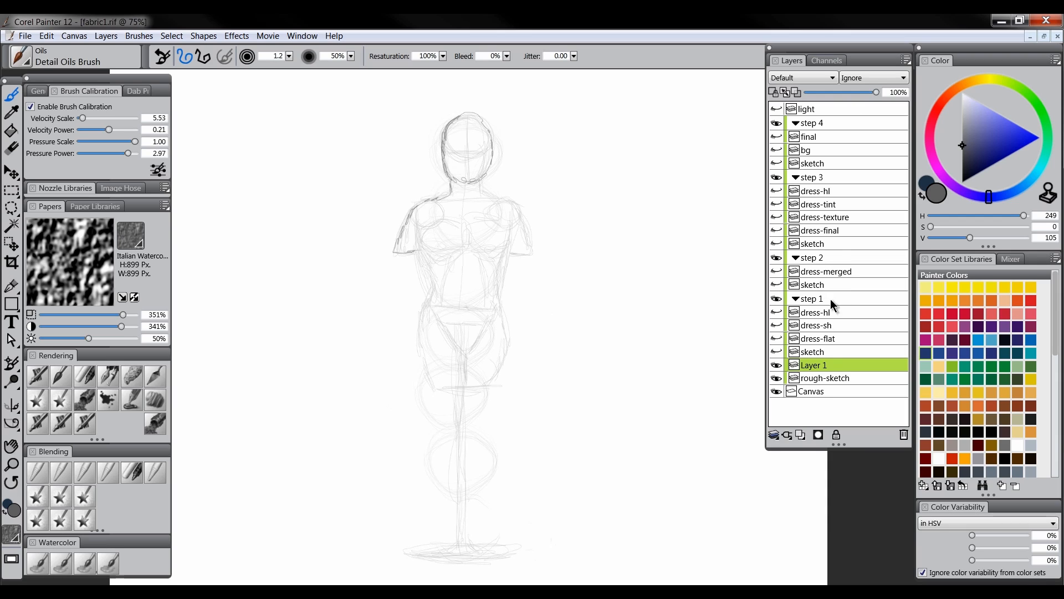
{"action": "key", "text": "Delete"}
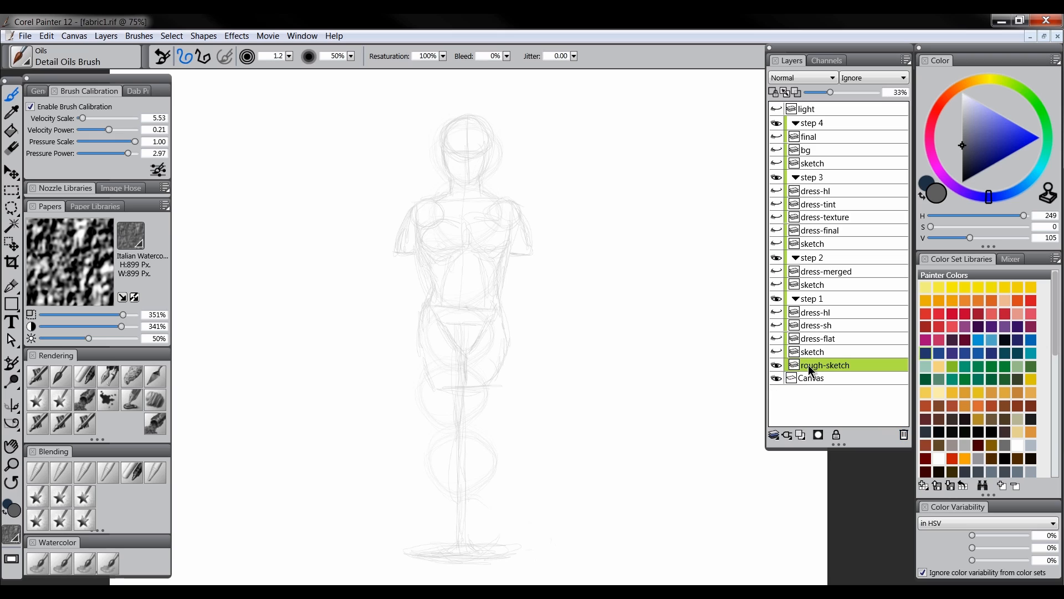
- Show the clean sketch layer instead of the rough sketch, and briefly preview the dress-flat layer
{"action": "left_click", "coordinate": [778, 365]}
{"action": "left_click", "coordinate": [776, 352]}
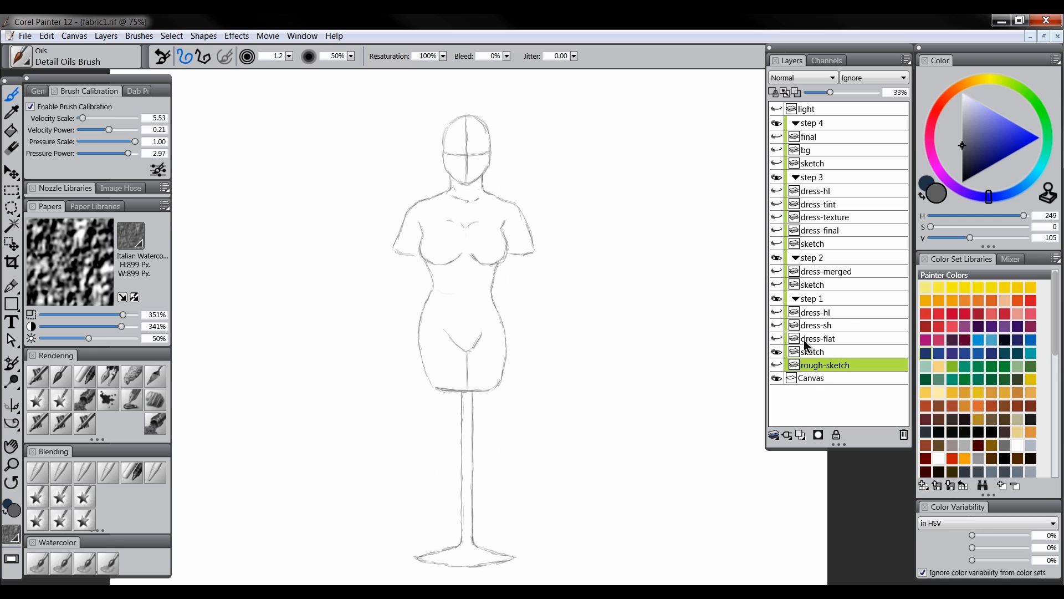
{"action": "left_click", "coordinate": [776, 338]}
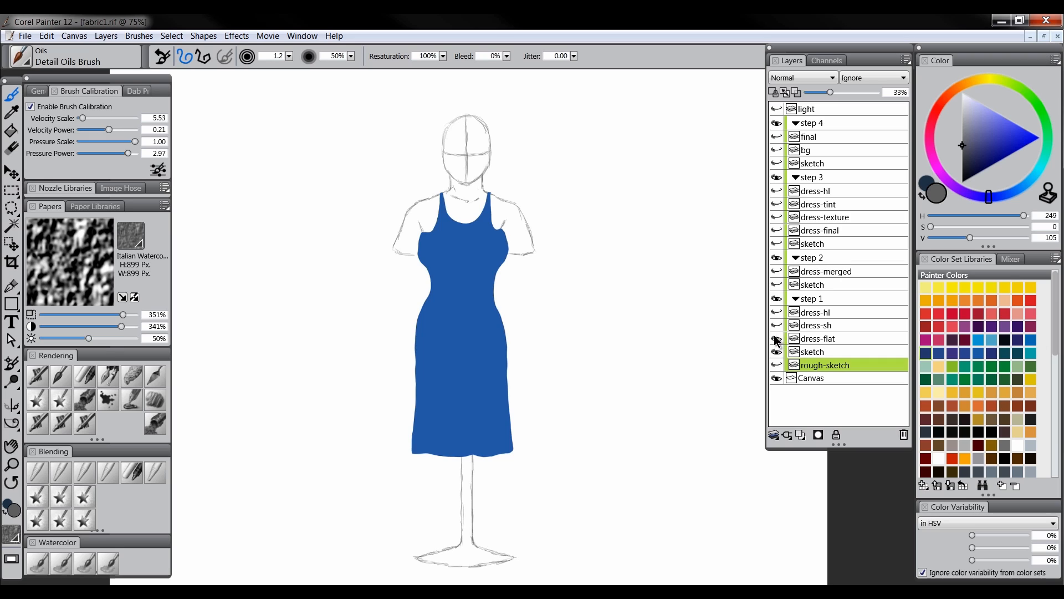
{"action": "left_click", "coordinate": [776, 338]}
- Add a new layer directly above the step 1 sketch layer and name it flat
{"action": "left_click", "coordinate": [820, 351]}
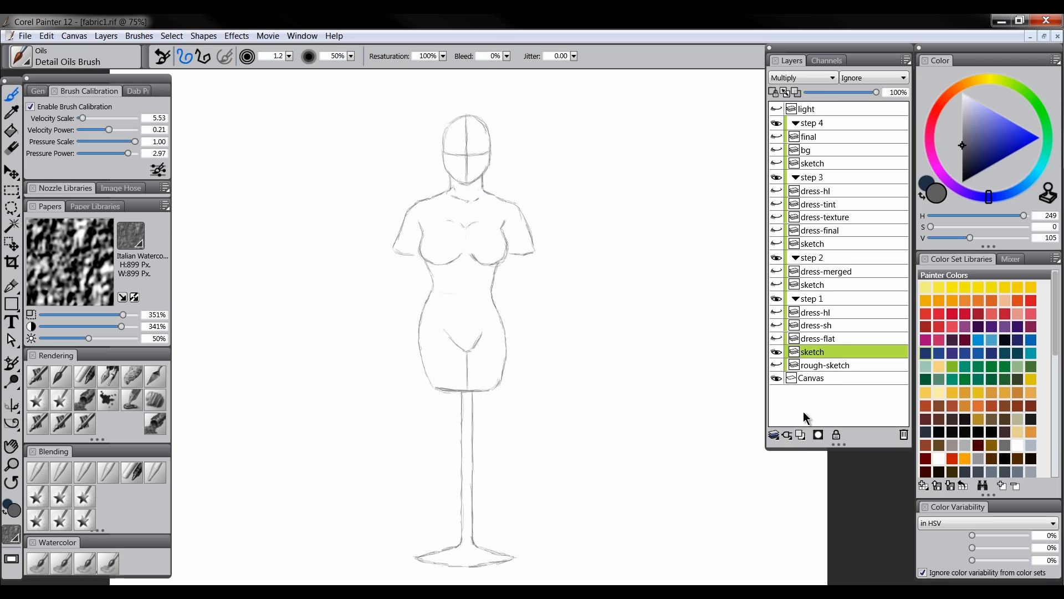
{"action": "left_click", "coordinate": [800, 435]}
{"action": "double_click", "coordinate": [816, 353]}
{"action": "type", "text": "flat"}
{"action": "key", "text": "Return"}
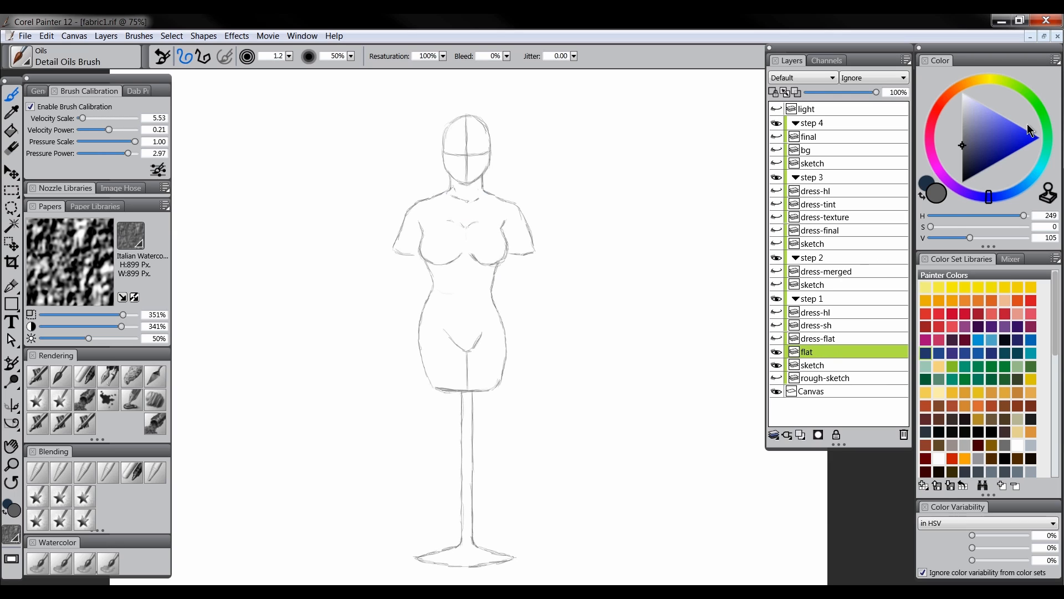
- Set the paint colour to blue (H 240, S 222, V 113) and choose the Custom Scratchboard pen
{"action": "left_click", "coordinate": [1018, 149]}
{"action": "left_click", "coordinate": [1012, 194]}
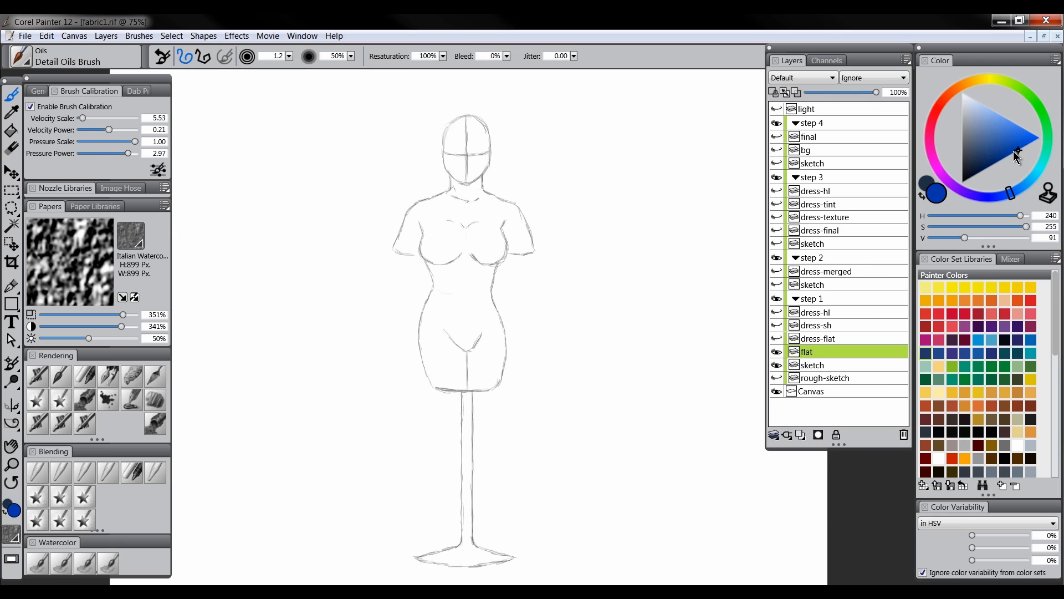
{"action": "left_click", "coordinate": [1024, 145]}
{"action": "left_click", "coordinate": [11, 464]}
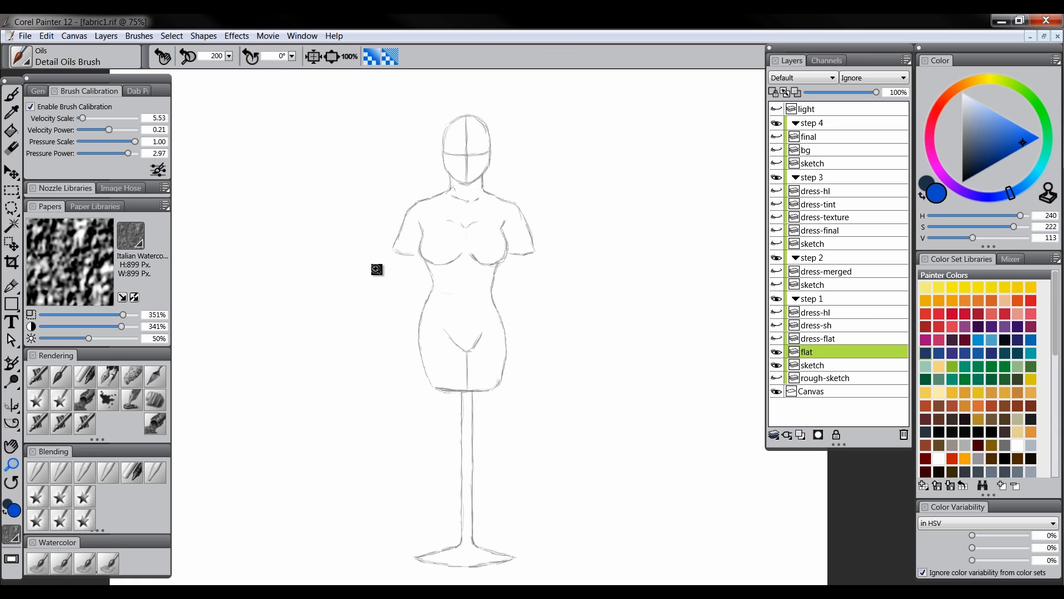
{"action": "left_click", "coordinate": [484, 246]}
{"action": "left_click", "coordinate": [485, 250]}
{"action": "left_click", "coordinate": [131, 376]}
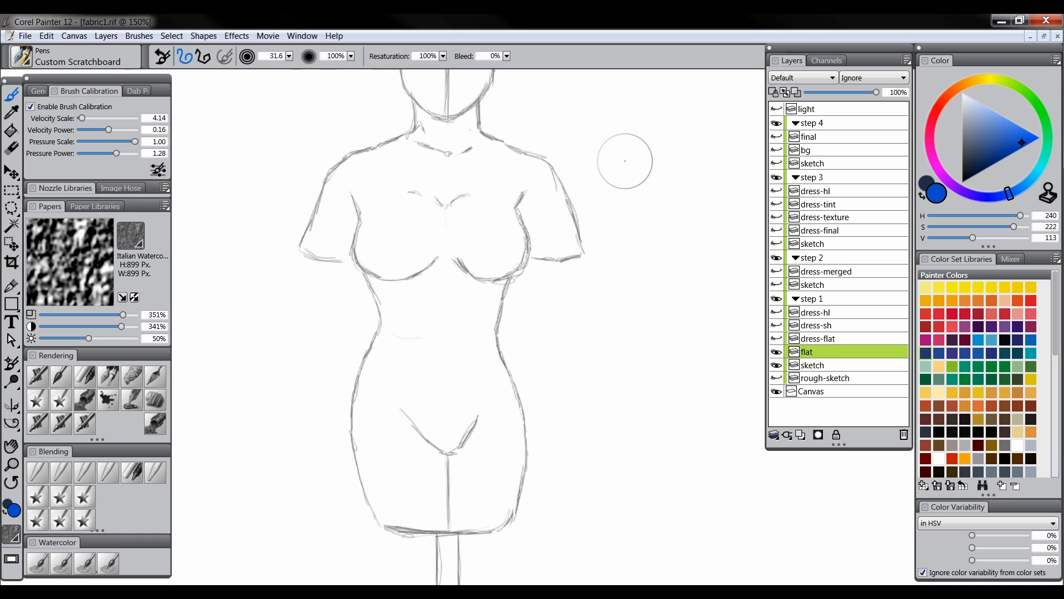
- Test the Custom Scratchboard pen with blue strokes beside the mannequin at sizes 31.6 and 19.1, undoing each stroke
{"action": "mouse_move", "coordinate": [668, 165]}
{"action": "left_mouse_down"}
{"action": "mouse_move", "coordinate": [672, 259]}
{"action": "mouse_move", "coordinate": [637, 358]}
{"action": "mouse_move", "coordinate": [641, 343]}
{"action": "left_mouse_up"}
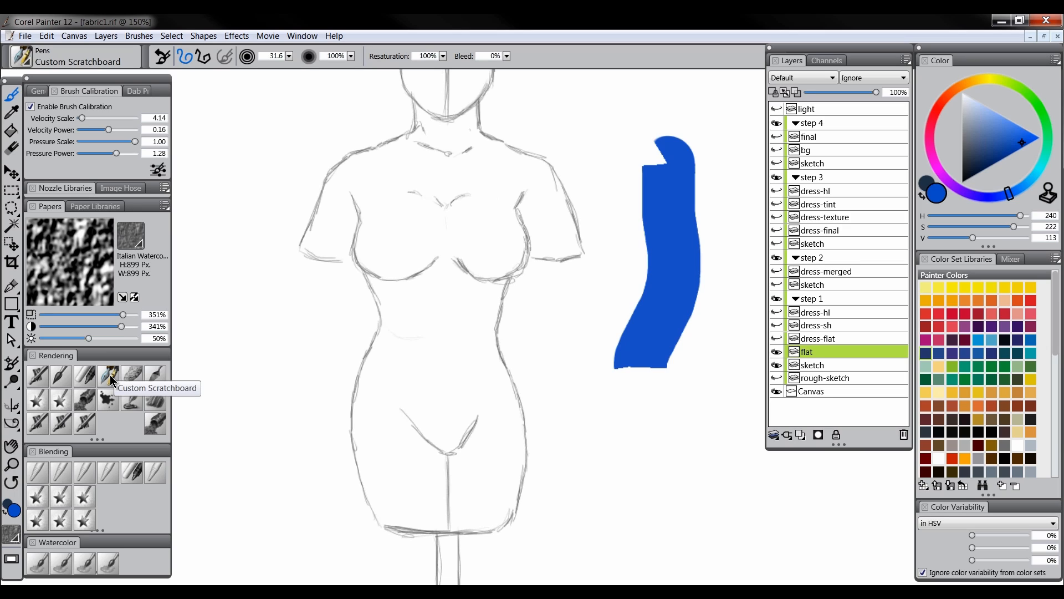
{"action": "key", "text": "ctrl+z"}
{"action": "key", "text": "bracketleft"}
{"action": "key", "text": "bracketleft"}
{"action": "key", "text": "bracketleft"}
{"action": "mouse_move", "coordinate": [648, 169]}
{"action": "left_mouse_down"}
{"action": "mouse_move", "coordinate": [658, 240]}
{"action": "mouse_move", "coordinate": [616, 368]}
{"action": "mouse_move", "coordinate": [621, 394]}
{"action": "left_mouse_up"}
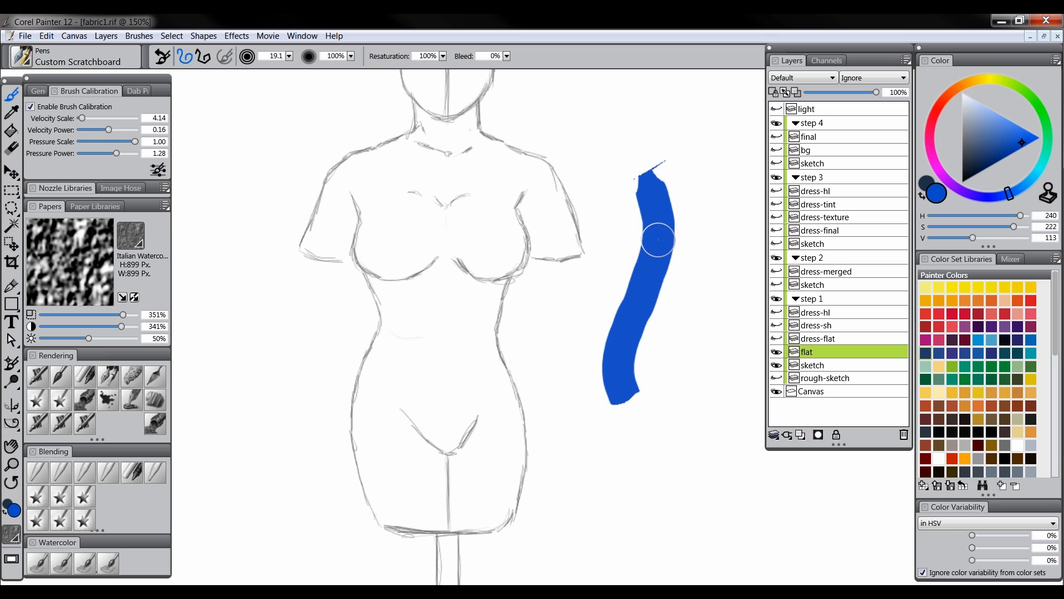
{"action": "key", "text": "ctrl+z"}
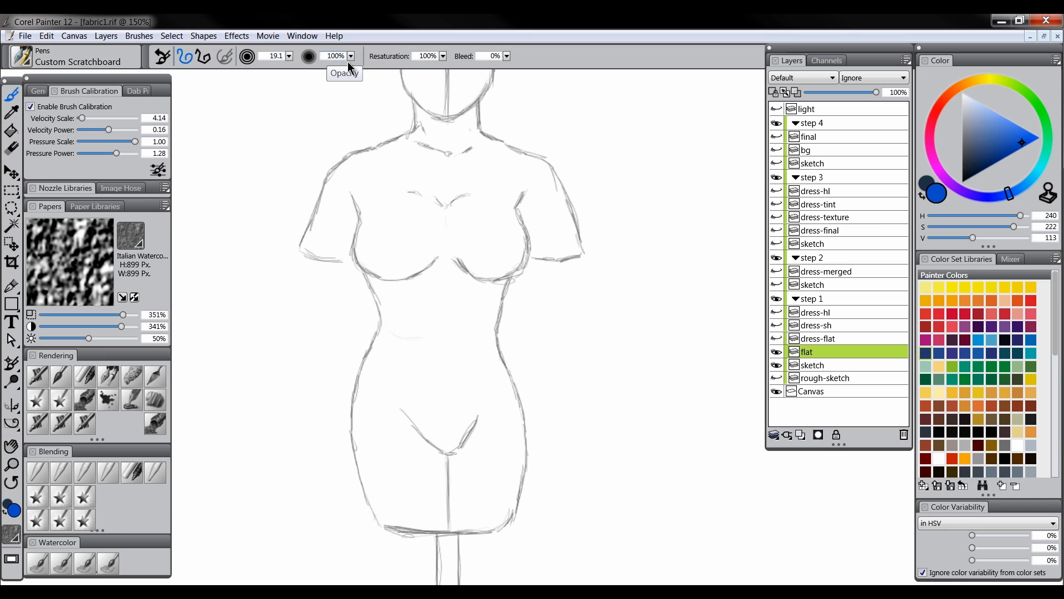
- Outline the dress's straps, neckline, sides and hem over the mannequin in blue with the Custom Scratchboard at size 9.4
{"action": "mouse_move", "coordinate": [394, 141]}
{"action": "left_mouse_down"}
{"action": "mouse_move", "coordinate": [384, 148]}
{"action": "mouse_move", "coordinate": [388, 189]}
{"action": "mouse_move", "coordinate": [482, 216]}
{"action": "mouse_move", "coordinate": [502, 133]}
{"action": "left_mouse_up"}
{"action": "mouse_move", "coordinate": [389, 145]}
{"action": "left_mouse_down"}
{"action": "mouse_move", "coordinate": [378, 204]}
{"action": "mouse_move", "coordinate": [352, 242]}
{"action": "mouse_move", "coordinate": [366, 315]}
{"action": "left_mouse_up"}
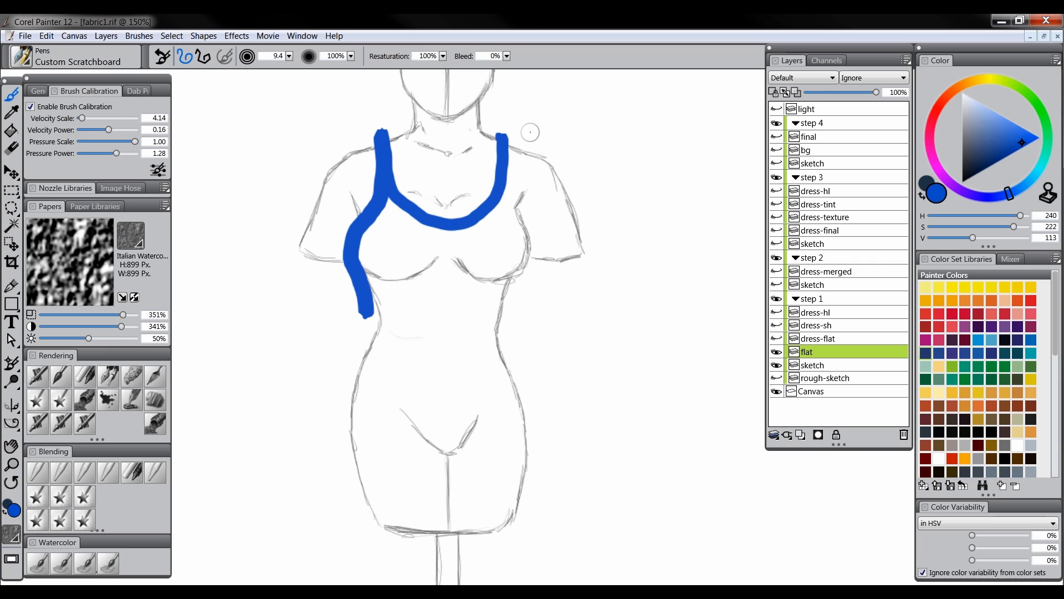
{"action": "mouse_move", "coordinate": [503, 135]}
{"action": "left_mouse_down"}
{"action": "mouse_move", "coordinate": [523, 229]}
{"action": "mouse_move", "coordinate": [525, 265]}
{"action": "mouse_move", "coordinate": [496, 313]}
{"action": "mouse_move", "coordinate": [523, 443]}
{"action": "mouse_move", "coordinate": [519, 540]}
{"action": "left_mouse_up"}
{"action": "scroll", "coordinate": [482, 316], "scroll_direction": "down", "scroll_amount": 3}
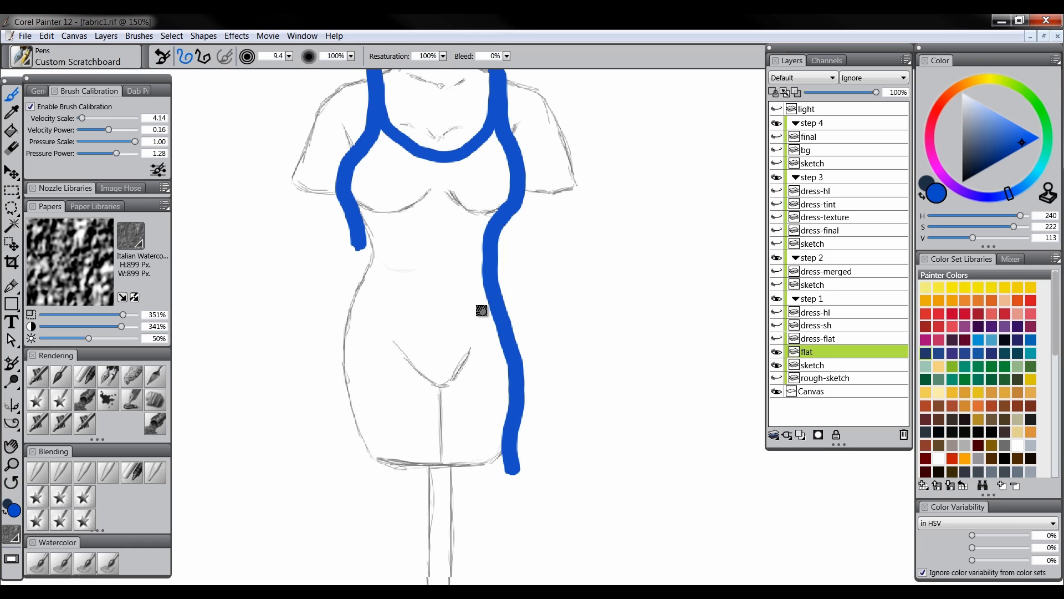
{"action": "mouse_move", "coordinate": [361, 235]}
{"action": "left_mouse_down"}
{"action": "mouse_move", "coordinate": [344, 342]}
{"action": "mouse_move", "coordinate": [349, 519]}
{"action": "mouse_move", "coordinate": [494, 525]}
{"action": "mouse_move", "coordinate": [514, 511]}
{"action": "mouse_move", "coordinate": [513, 446]}
{"action": "left_mouse_up"}
- Fill the inside of the dress outline with solid blue using the Custom Scratchboard enlarged to size 32.8
{"action": "key", "text": "]"}
{"action": "key", "text": "]"}
{"action": "key", "text": "]"}
{"action": "key", "text": "]"}
{"action": "mouse_move", "coordinate": [391, 161]}
{"action": "left_mouse_down"}
{"action": "mouse_move", "coordinate": [357, 198]}
{"action": "mouse_move", "coordinate": [381, 176]}
{"action": "mouse_move", "coordinate": [444, 173]}
{"action": "mouse_move", "coordinate": [497, 143]}
{"action": "mouse_move", "coordinate": [500, 176]}
{"action": "mouse_move", "coordinate": [466, 245]}
{"action": "mouse_move", "coordinate": [477, 162]}
{"action": "mouse_move", "coordinate": [416, 214]}
{"action": "mouse_move", "coordinate": [389, 201]}
{"action": "mouse_move", "coordinate": [369, 344]}
{"action": "mouse_move", "coordinate": [357, 336]}
{"action": "mouse_move", "coordinate": [372, 426]}
{"action": "mouse_move", "coordinate": [373, 399]}
{"action": "mouse_move", "coordinate": [361, 385]}
{"action": "mouse_move", "coordinate": [361, 506]}
{"action": "mouse_move", "coordinate": [471, 511]}
{"action": "mouse_move", "coordinate": [495, 499]}
{"action": "mouse_move", "coordinate": [477, 224]}
{"action": "mouse_move", "coordinate": [433, 266]}
{"action": "mouse_move", "coordinate": [414, 261]}
{"action": "mouse_move", "coordinate": [394, 276]}
{"action": "mouse_move", "coordinate": [428, 363]}
{"action": "mouse_move", "coordinate": [468, 317]}
{"action": "mouse_move", "coordinate": [401, 442]}
{"action": "mouse_move", "coordinate": [441, 464]}
{"action": "mouse_move", "coordinate": [427, 457]}
{"action": "mouse_move", "coordinate": [438, 436]}
{"action": "mouse_move", "coordinate": [450, 471]}
{"action": "mouse_move", "coordinate": [452, 359]}
{"action": "mouse_move", "coordinate": [424, 376]}
{"action": "left_mouse_up"}
{"action": "left_click_drag", "start_coordinate": [445, 326], "coordinate": [476, 323]}
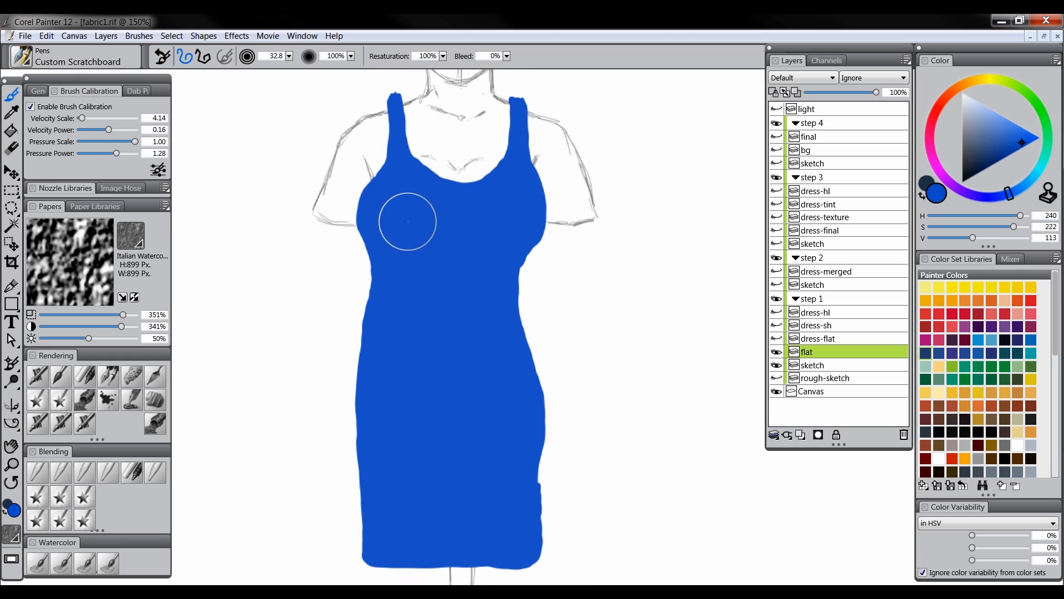
- Refine the dress's neckline and strap tops with the Distorto brush at size 23.2, undoing the last strap stroke
{"action": "left_click", "coordinate": [39, 496]}
{"action": "left_click_drag", "start_coordinate": [478, 148], "coordinate": [474, 235]}
{"action": "key", "text": "bracketleft"}
{"action": "left_click_drag", "start_coordinate": [388, 163], "coordinate": [382, 166]}
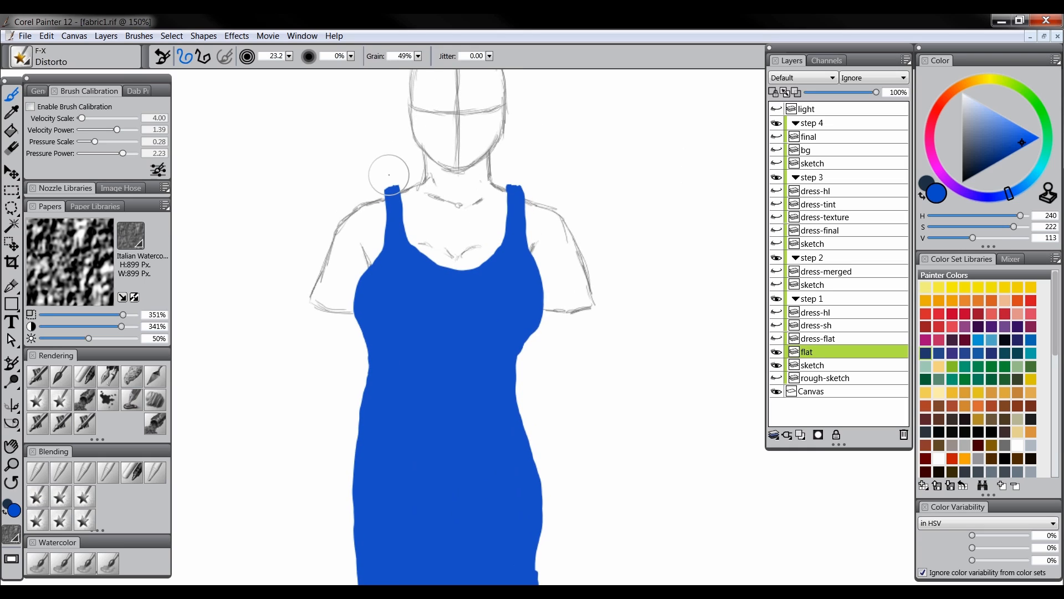
{"action": "left_click_drag", "start_coordinate": [523, 178], "coordinate": [517, 171]}
{"action": "key", "text": "ctrl+z"}
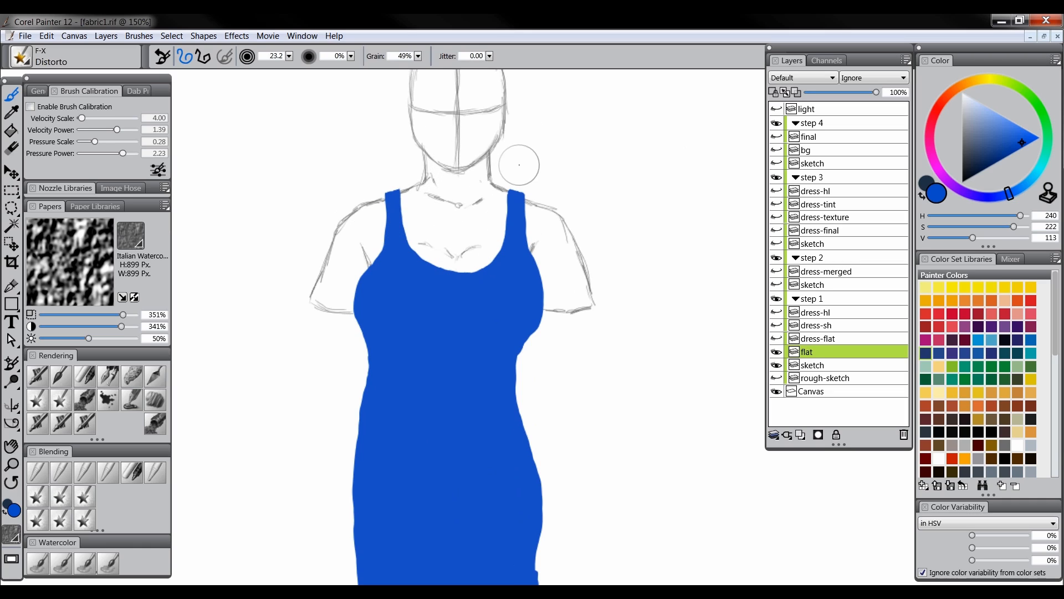
- Lower the flat layer's opacity to 79% and reshape the dress's sides and waist along the sketch with the Distorto brush at size 29.8
{"action": "key", "text": "bracketright"}
{"action": "key", "text": "bracketright"}
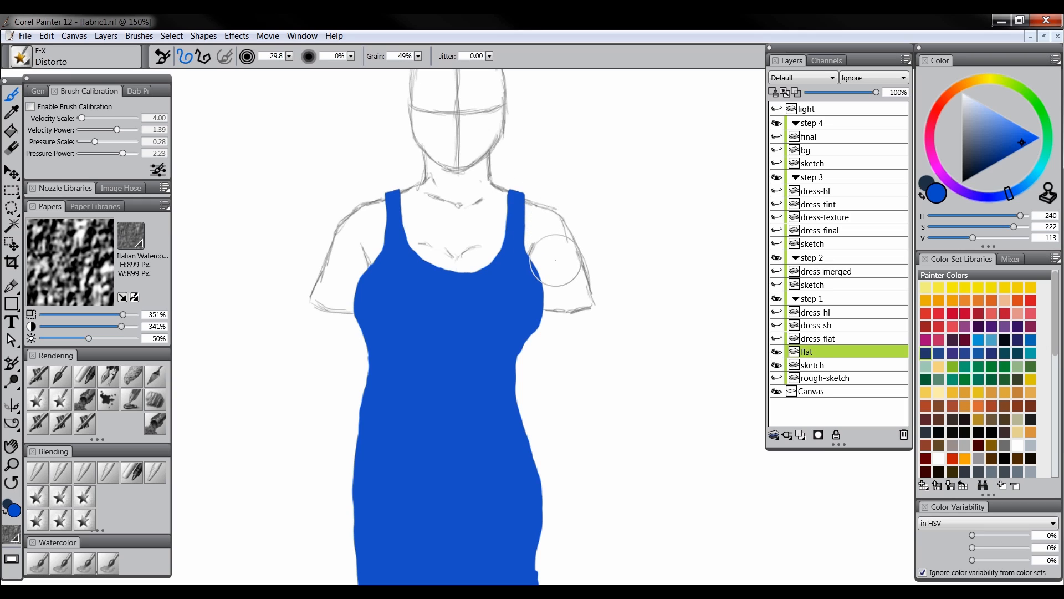
{"action": "mouse_move", "coordinate": [564, 349]}
{"action": "left_mouse_down"}
{"action": "mouse_move", "coordinate": [558, 293]}
{"action": "mouse_move", "coordinate": [561, 338]}
{"action": "left_mouse_up"}
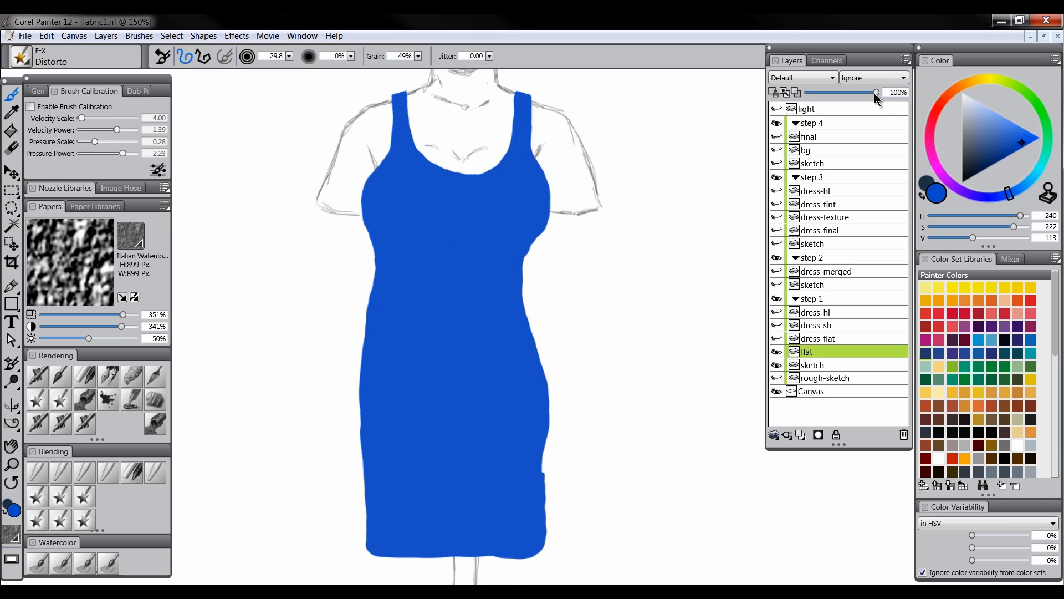
{"action": "left_click_drag", "start_coordinate": [875, 93], "coordinate": [862, 93]}
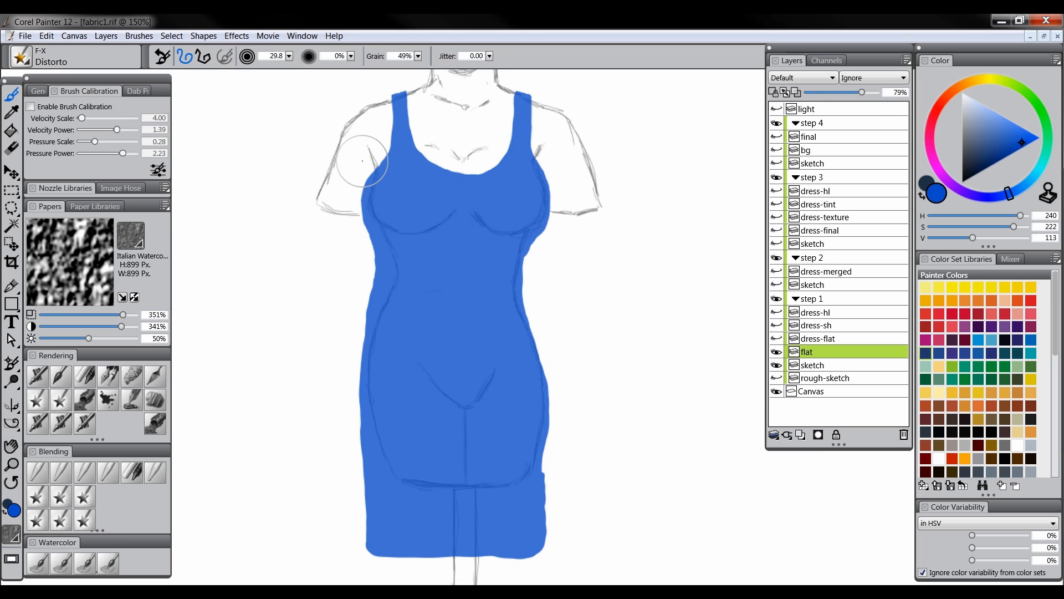
{"action": "mouse_move", "coordinate": [353, 193]}
{"action": "left_mouse_down"}
{"action": "mouse_move", "coordinate": [381, 282]}
{"action": "mouse_move", "coordinate": [375, 268]}
{"action": "mouse_move", "coordinate": [378, 286]}
{"action": "mouse_move", "coordinate": [350, 341]}
{"action": "mouse_move", "coordinate": [357, 497]}
{"action": "left_mouse_up"}
{"action": "mouse_move", "coordinate": [567, 398]}
{"action": "left_mouse_down"}
{"action": "mouse_move", "coordinate": [560, 452]}
{"action": "mouse_move", "coordinate": [546, 453]}
{"action": "mouse_move", "coordinate": [557, 540]}
{"action": "mouse_move", "coordinate": [515, 545]}
{"action": "left_mouse_up"}
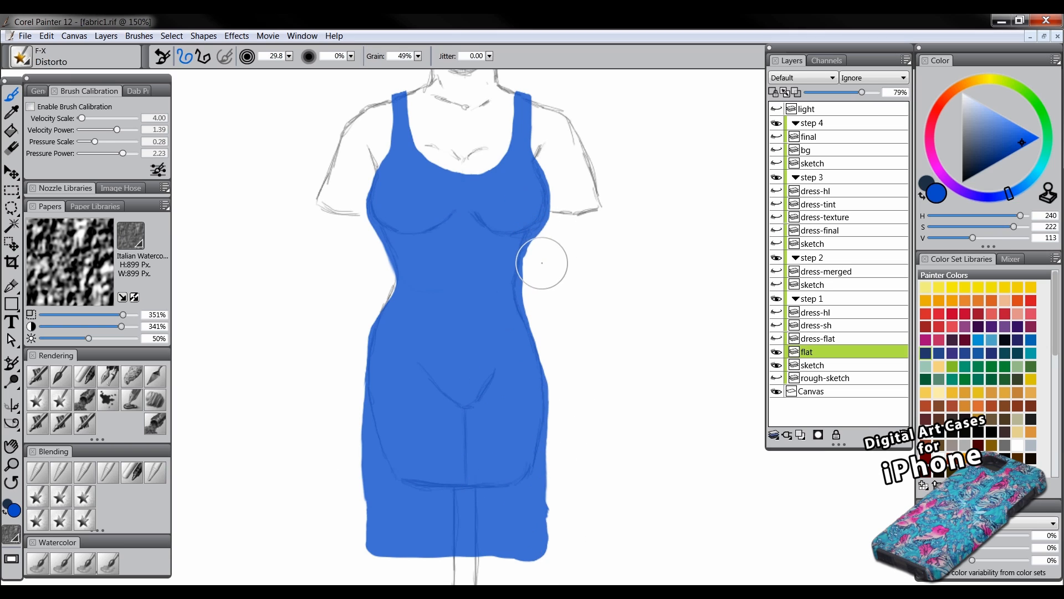
{"action": "left_click_drag", "start_coordinate": [538, 155], "coordinate": [539, 253]}
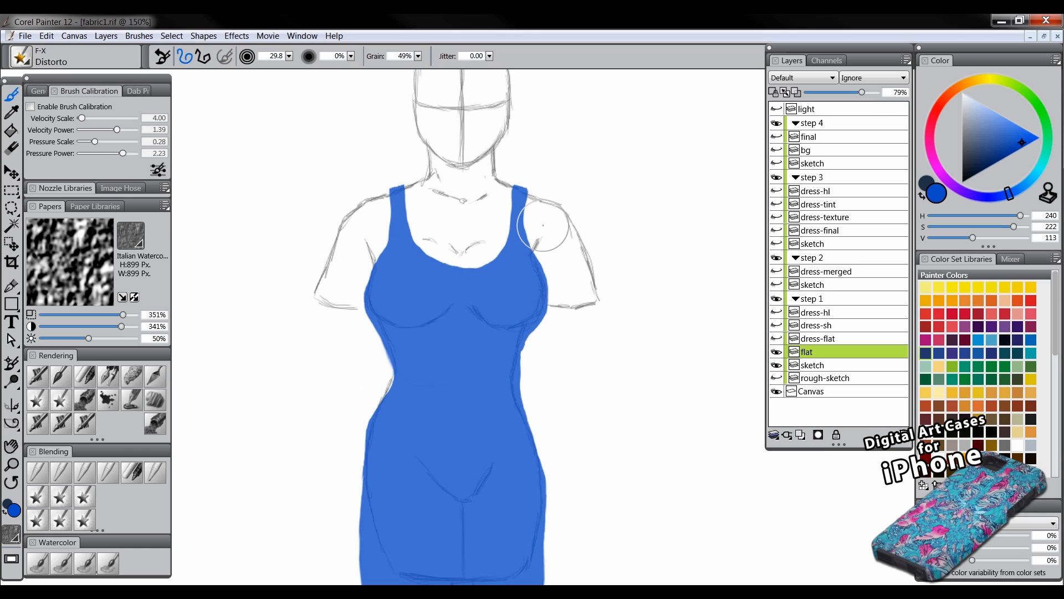
- Switch to the Pinch brush and test it at size 41.8 on a strap top, undoing the stroke
{"action": "left_click", "coordinate": [85, 498]}
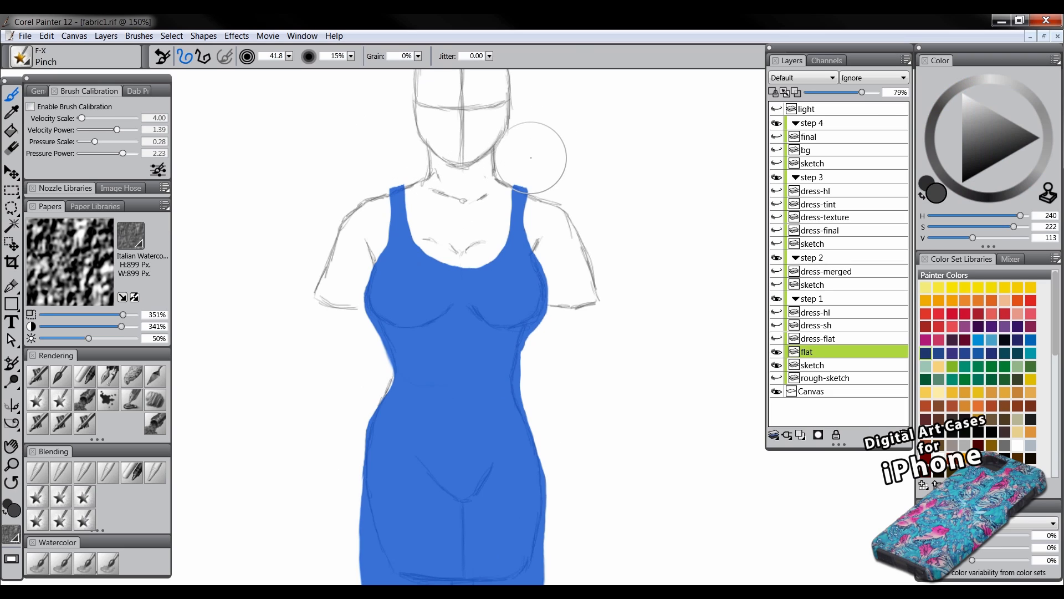
{"action": "left_click_drag", "start_coordinate": [524, 158], "coordinate": [524, 165]}
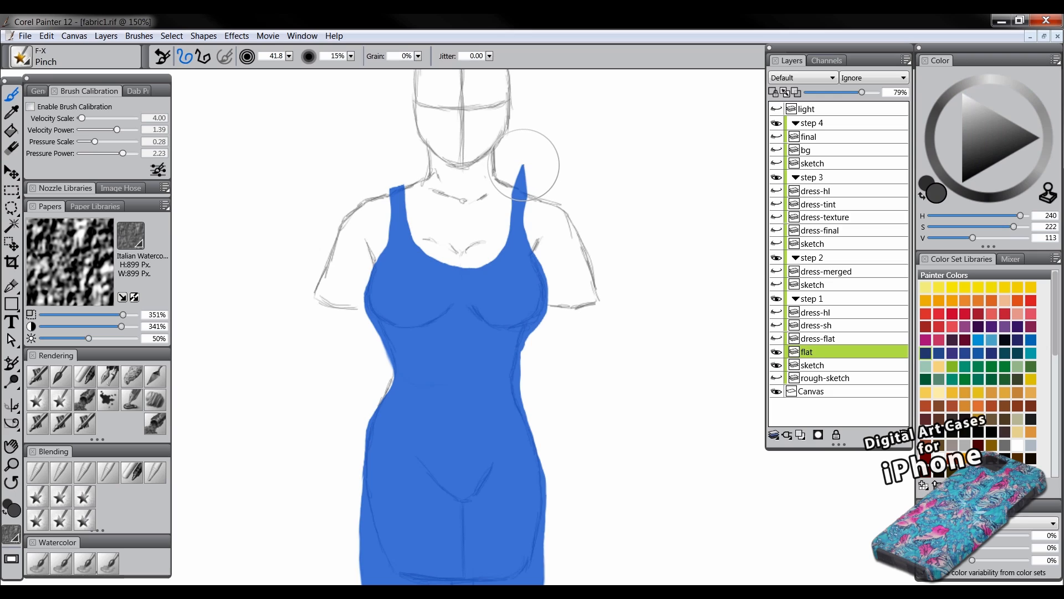
{"action": "key", "text": "ctrl+z"}
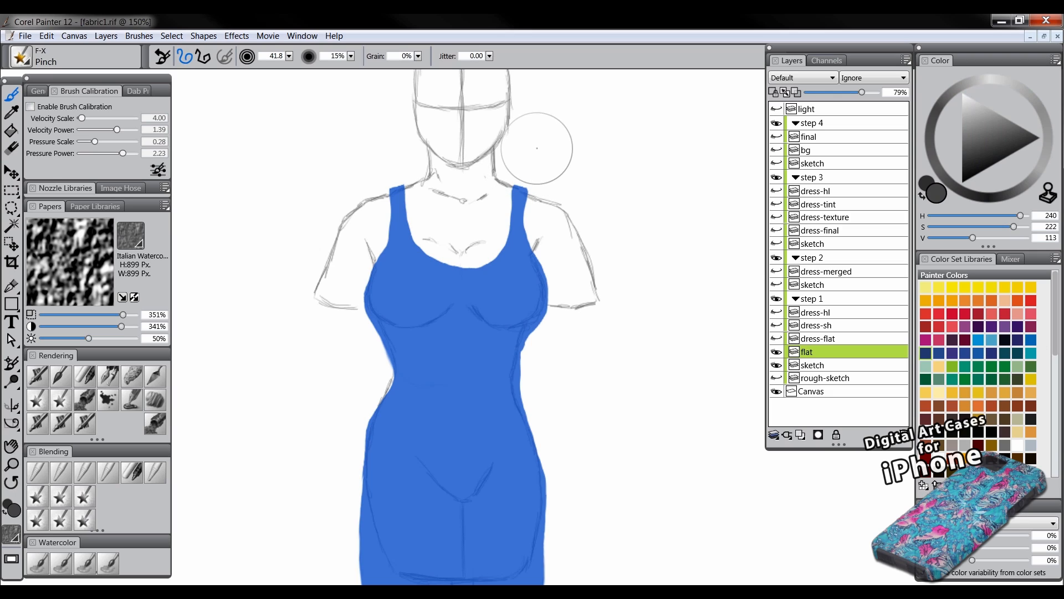
{"action": "key", "text": "ctrl+z"}
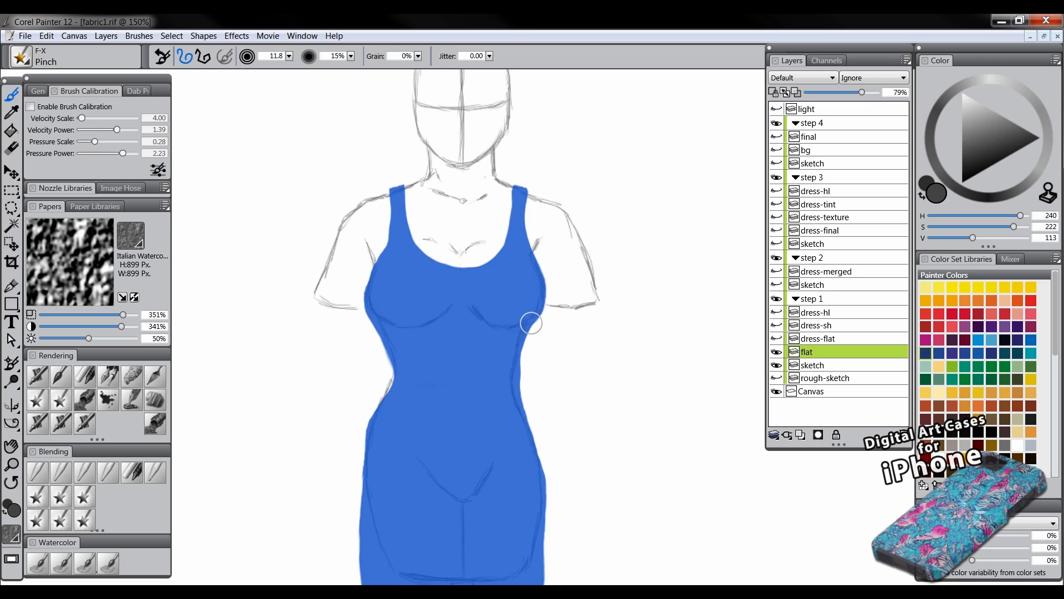
- Tighten the dress's bust and waist contours against the sketch using the Pinch brush at size 11.8
{"action": "left_click_drag", "start_coordinate": [517, 378], "coordinate": [536, 454]}
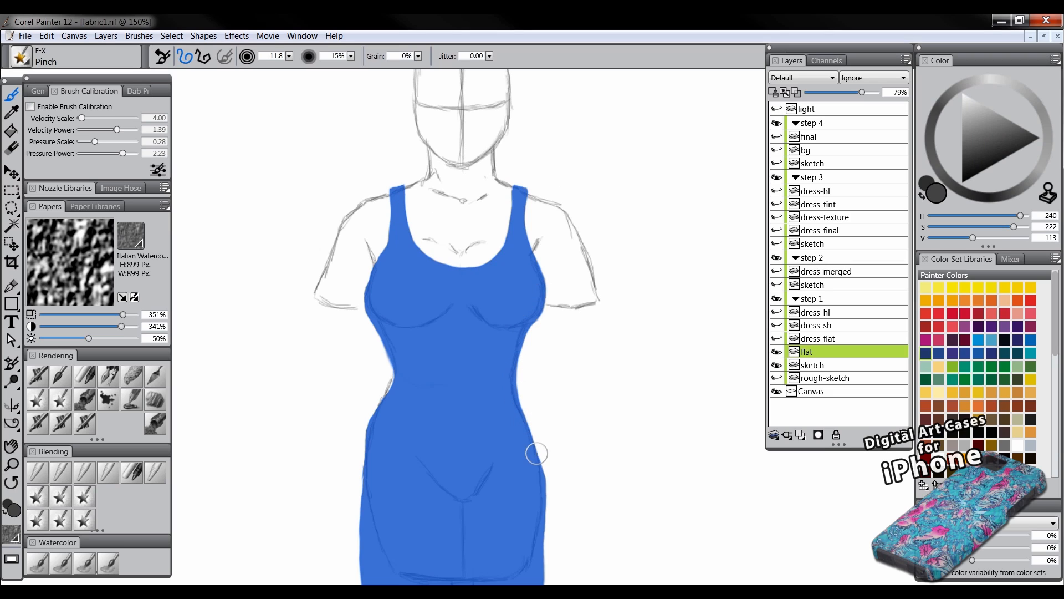
{"action": "left_click_drag", "start_coordinate": [389, 311], "coordinate": [423, 283]}
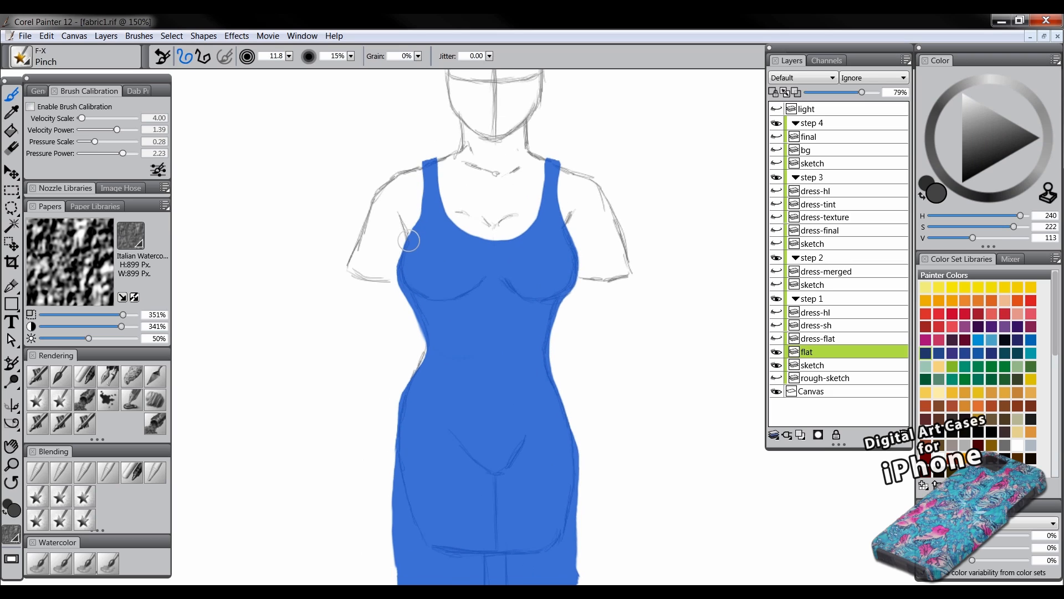
{"action": "left_click_drag", "start_coordinate": [403, 251], "coordinate": [399, 266]}
{"action": "left_click_drag", "start_coordinate": [417, 318], "coordinate": [424, 318]}
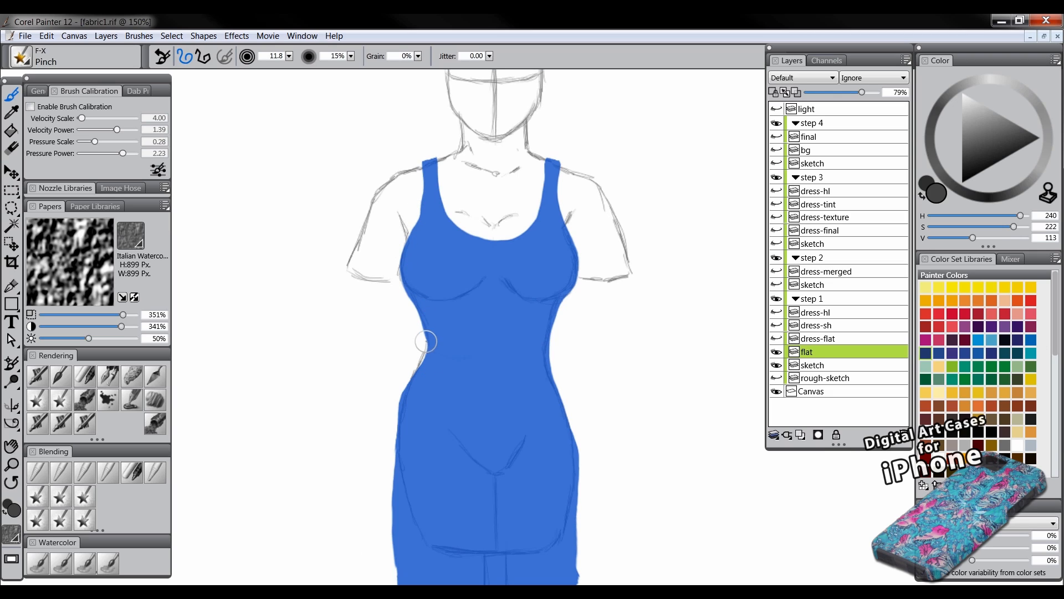
{"action": "mouse_move", "coordinate": [442, 404]}
{"action": "left_mouse_down"}
{"action": "mouse_move", "coordinate": [442, 321]}
{"action": "mouse_move", "coordinate": [409, 301]}
{"action": "mouse_move", "coordinate": [401, 358]}
{"action": "left_mouse_up"}
- Smooth the skirt's sides and sharpen the hem corners with the Pinch brush at sizes 29.4 and 17.1
{"action": "mouse_move", "coordinate": [411, 292]}
{"action": "left_mouse_down"}
{"action": "mouse_move", "coordinate": [396, 381]}
{"action": "mouse_move", "coordinate": [397, 516]}
{"action": "left_mouse_up"}
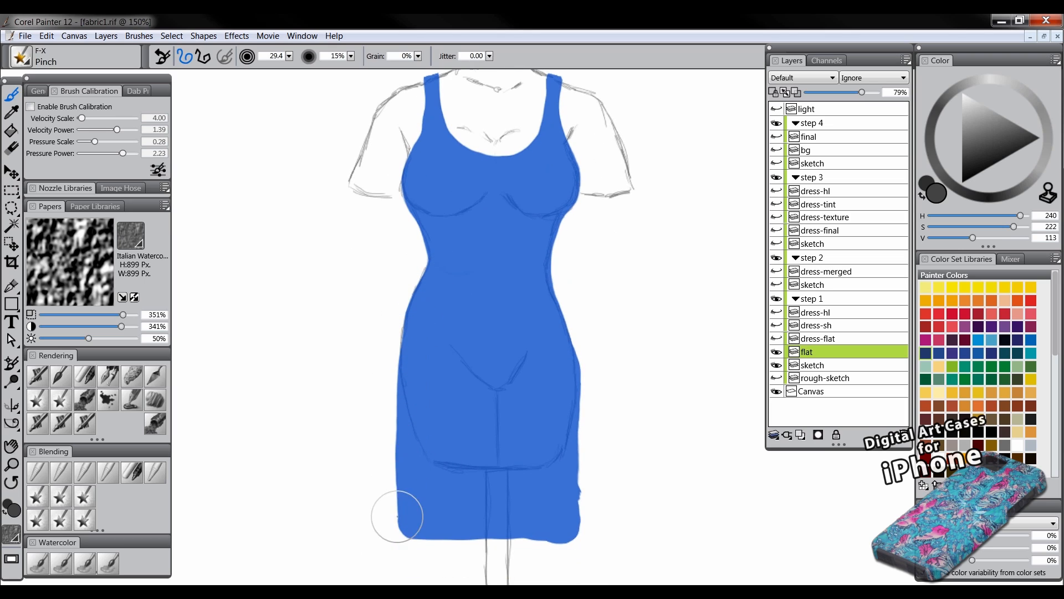
{"action": "left_click_drag", "start_coordinate": [406, 331], "coordinate": [404, 511]}
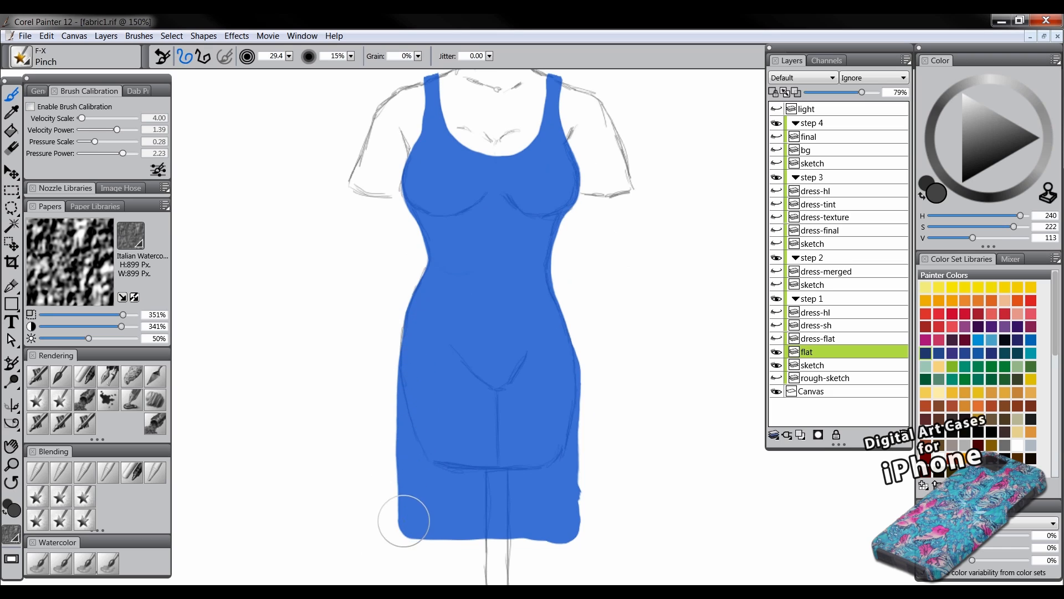
{"action": "mouse_move", "coordinate": [560, 303]}
{"action": "left_mouse_down"}
{"action": "mouse_move", "coordinate": [580, 352]}
{"action": "mouse_move", "coordinate": [579, 534]}
{"action": "left_mouse_up"}
{"action": "mouse_move", "coordinate": [434, 520]}
{"action": "left_mouse_down"}
{"action": "mouse_move", "coordinate": [449, 521]}
{"action": "mouse_move", "coordinate": [398, 542]}
{"action": "mouse_move", "coordinate": [399, 522]}
{"action": "mouse_move", "coordinate": [423, 544]}
{"action": "mouse_move", "coordinate": [511, 527]}
{"action": "mouse_move", "coordinate": [571, 544]}
{"action": "mouse_move", "coordinate": [582, 534]}
{"action": "left_mouse_up"}
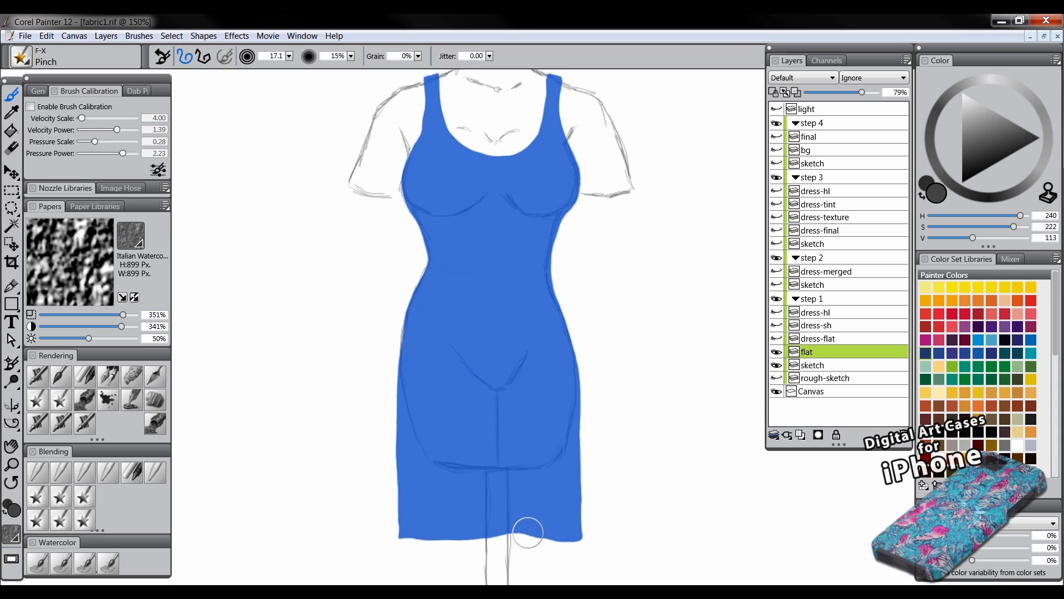
- Delete the flat layer and show the prepared dress-flat layer in the step 1 group
{"action": "left_click_drag", "start_coordinate": [506, 321], "coordinate": [497, 368]}
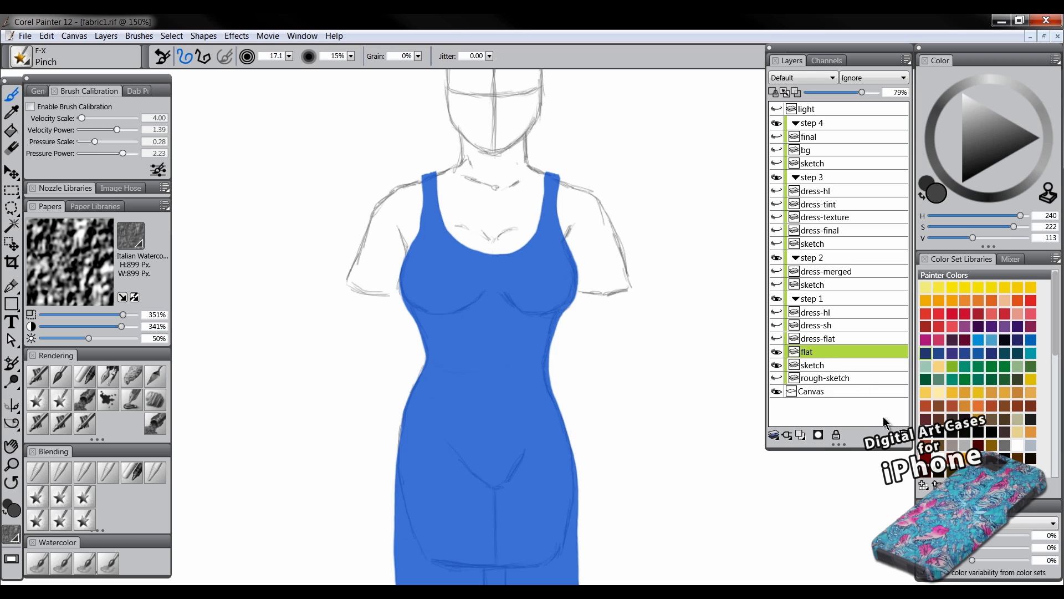
{"action": "left_click", "coordinate": [904, 436]}
{"action": "left_click", "coordinate": [778, 339]}
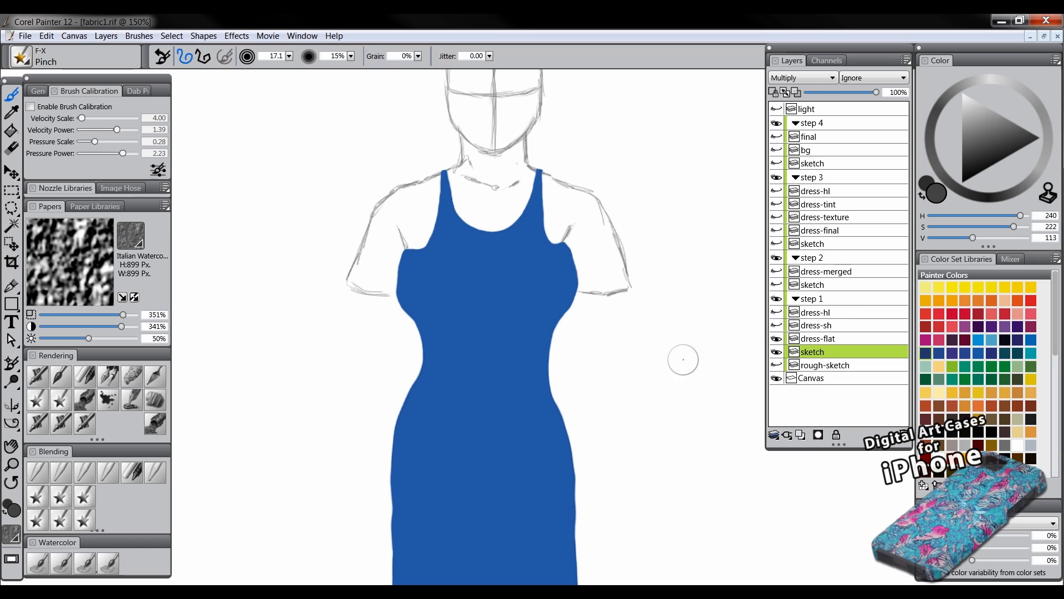
- Select the content of the dress-flat layer with the whole mannequin in view at 100%
{"action": "left_click", "coordinate": [17, 468]}
{"action": "left_click", "coordinate": [541, 371], "text": "alt"}
{"action": "left_click_drag", "start_coordinate": [544, 414], "coordinate": [539, 363]}
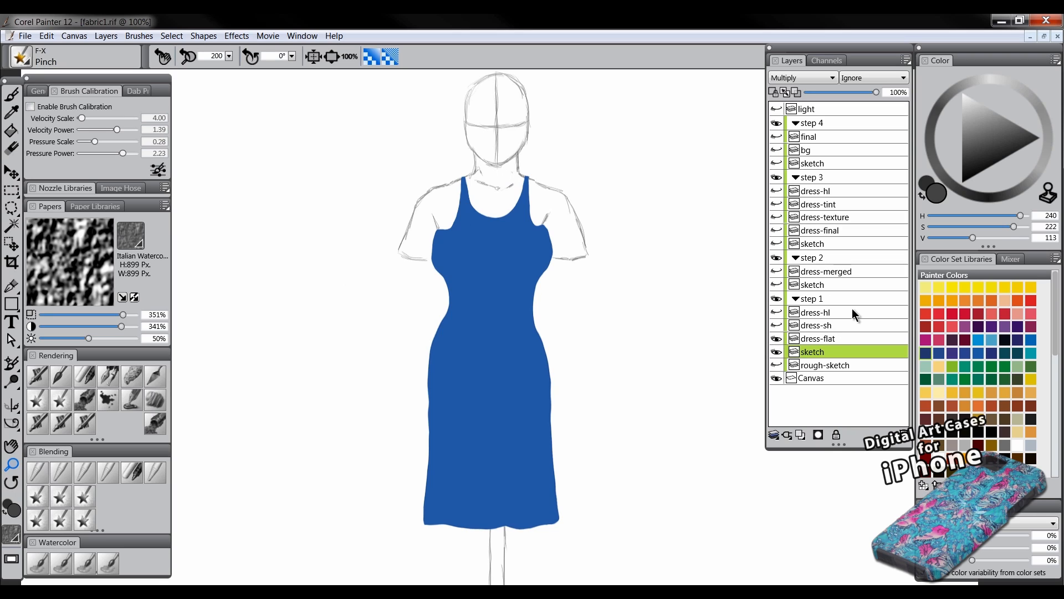
{"action": "left_click", "coordinate": [819, 336]}
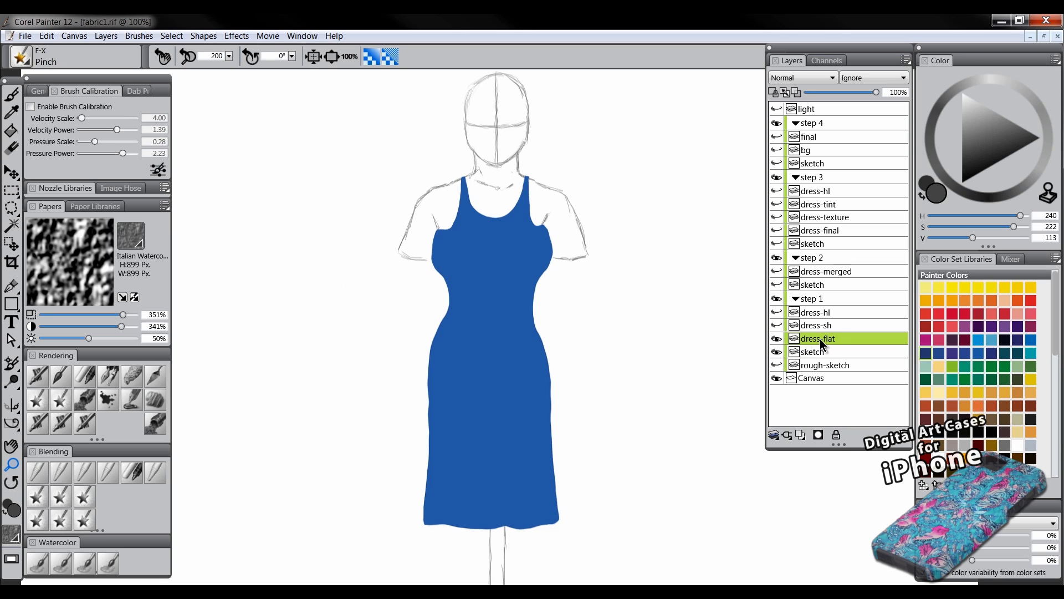
{"action": "right_click", "coordinate": [820, 341]}
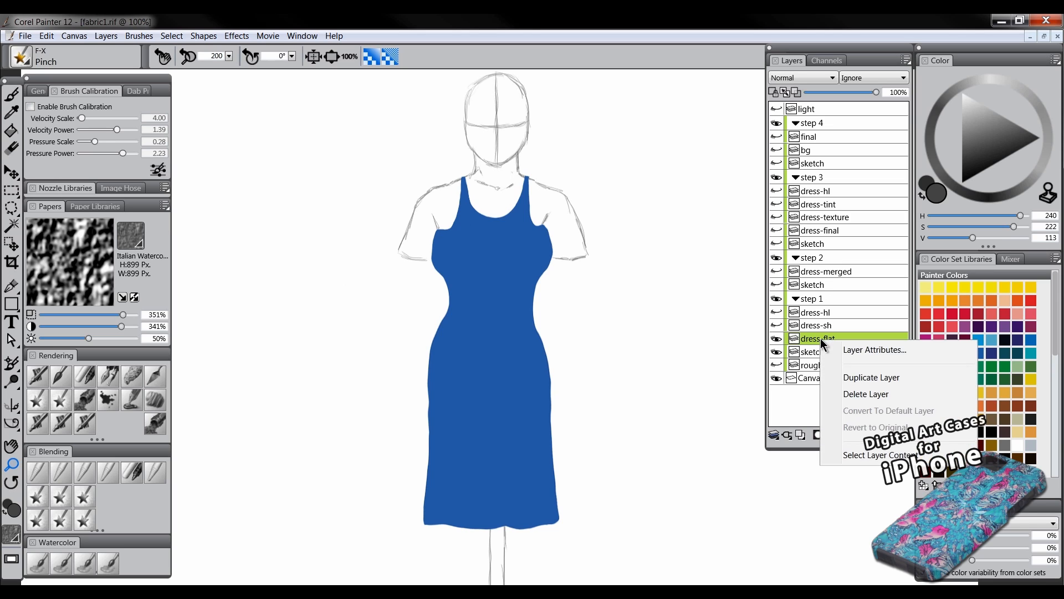
{"action": "left_click", "coordinate": [873, 454]}
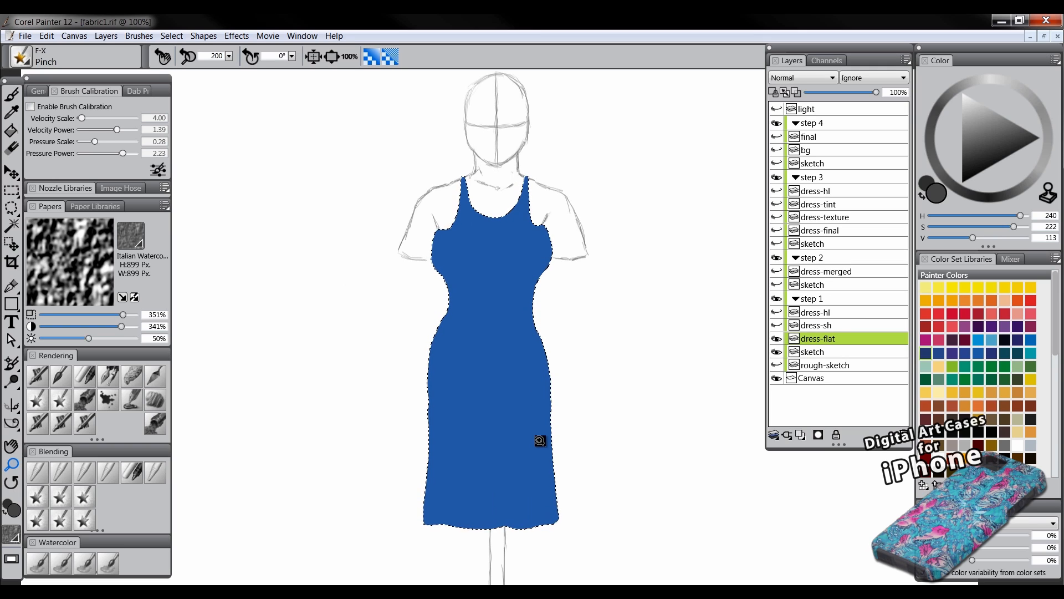
- Add a new layer above dress-flat, hide dress-flat, and rename the new layer "shading"
{"action": "left_click", "coordinate": [801, 436]}
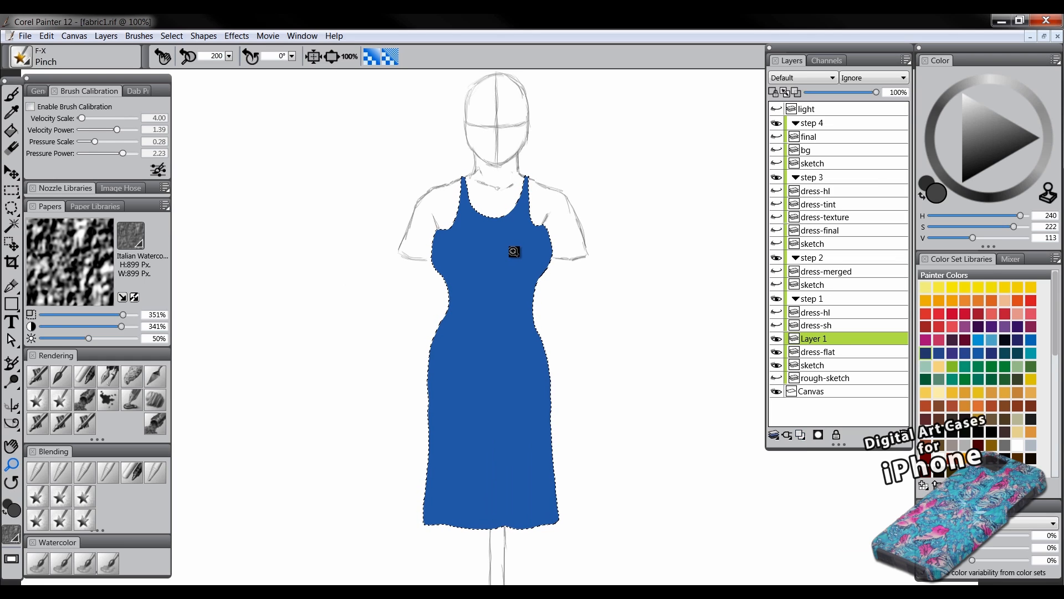
{"action": "left_click", "coordinate": [776, 352]}
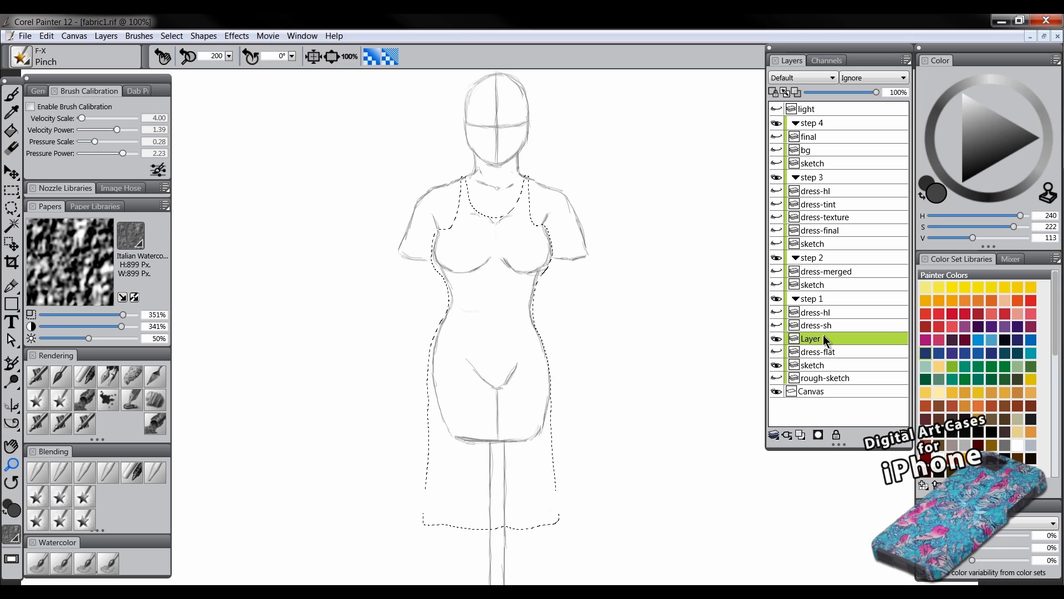
{"action": "double_click", "coordinate": [823, 336]}
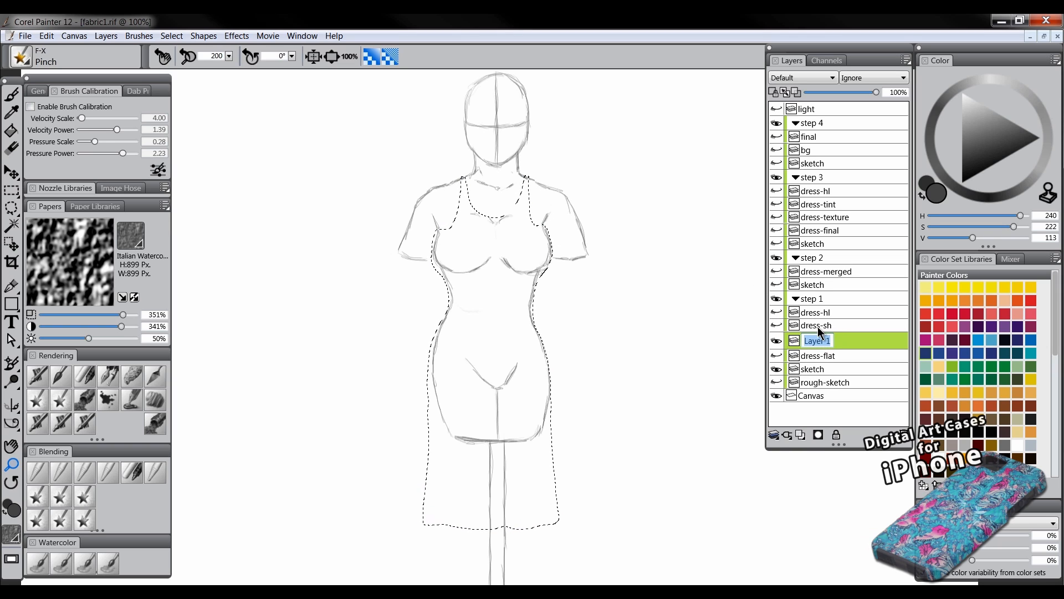
{"action": "type", "text": "shading"}
{"action": "key", "text": "Return"}
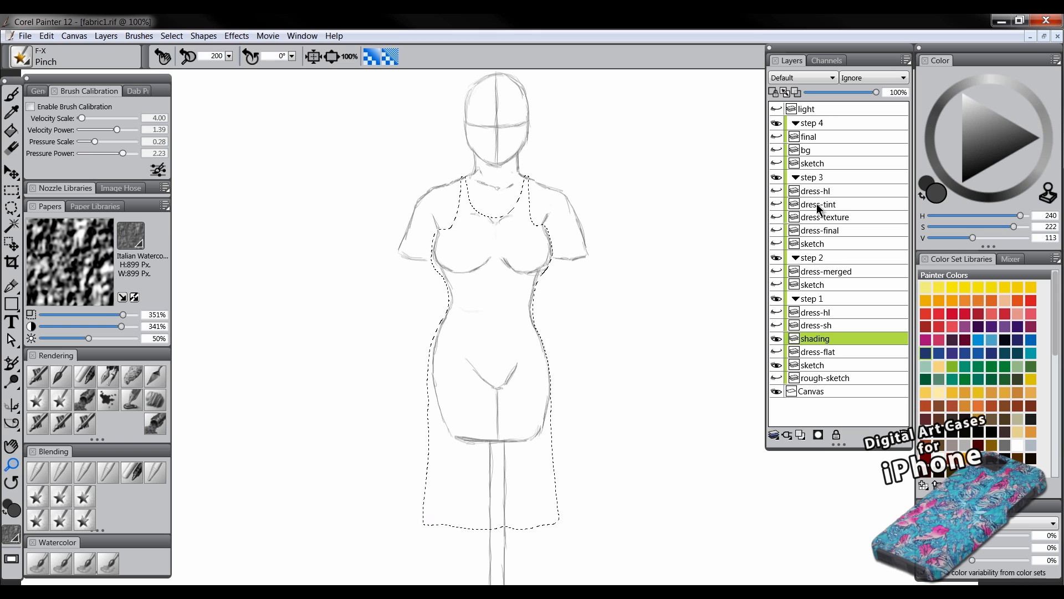
- Airbrush magenta shading along both sides of the selected dress shape with the Digital Airbrush at size 118.7, and deselect
{"action": "left_click", "coordinate": [926, 343]}
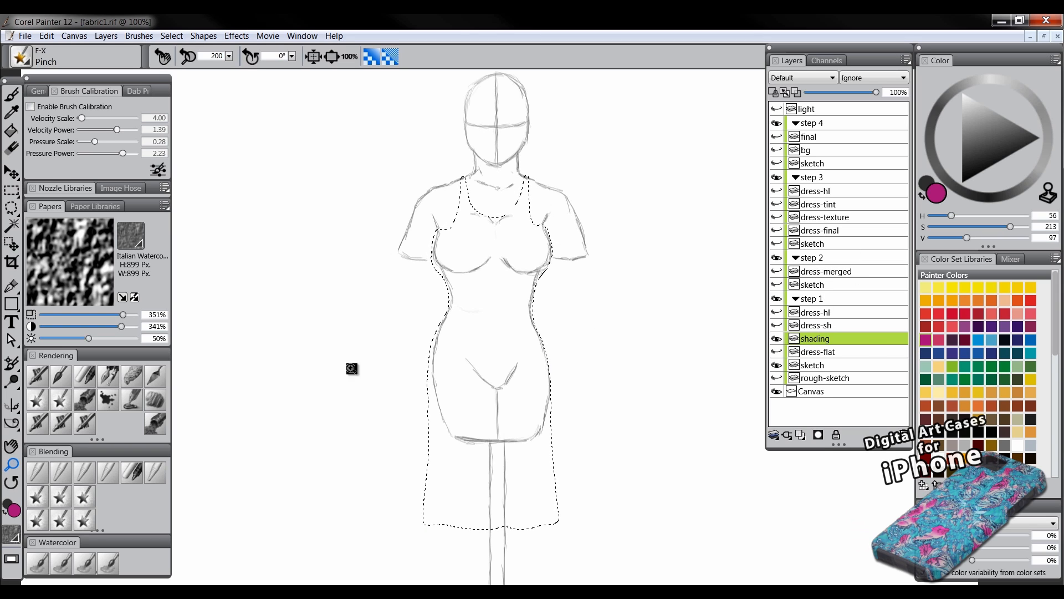
{"action": "left_click", "coordinate": [45, 380]}
{"action": "mouse_move", "coordinate": [446, 226]}
{"action": "left_mouse_down"}
{"action": "mouse_move", "coordinate": [426, 260]}
{"action": "mouse_move", "coordinate": [405, 469]}
{"action": "mouse_move", "coordinate": [434, 509]}
{"action": "mouse_move", "coordinate": [420, 323]}
{"action": "mouse_move", "coordinate": [462, 185]}
{"action": "mouse_move", "coordinate": [567, 193]}
{"action": "mouse_move", "coordinate": [579, 503]}
{"action": "mouse_move", "coordinate": [568, 557]}
{"action": "left_mouse_up"}
{"action": "key", "text": "ctrl+d"}
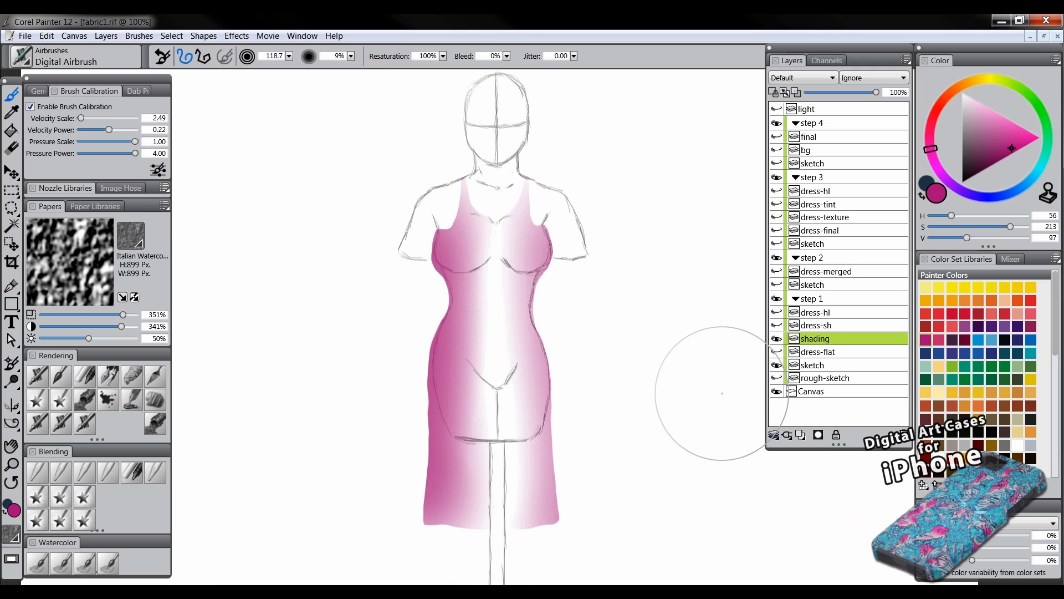
- Toggle the dress-flat layer's visibility to compare it with the magenta shading, and clear the shading layer's contents
{"action": "left_click", "coordinate": [777, 351]}
{"action": "left_click", "coordinate": [778, 352]}
{"action": "left_click", "coordinate": [779, 353]}
{"action": "left_click", "coordinate": [779, 353]}
{"action": "left_click", "coordinate": [778, 352]}
{"action": "key", "text": "Delete"}
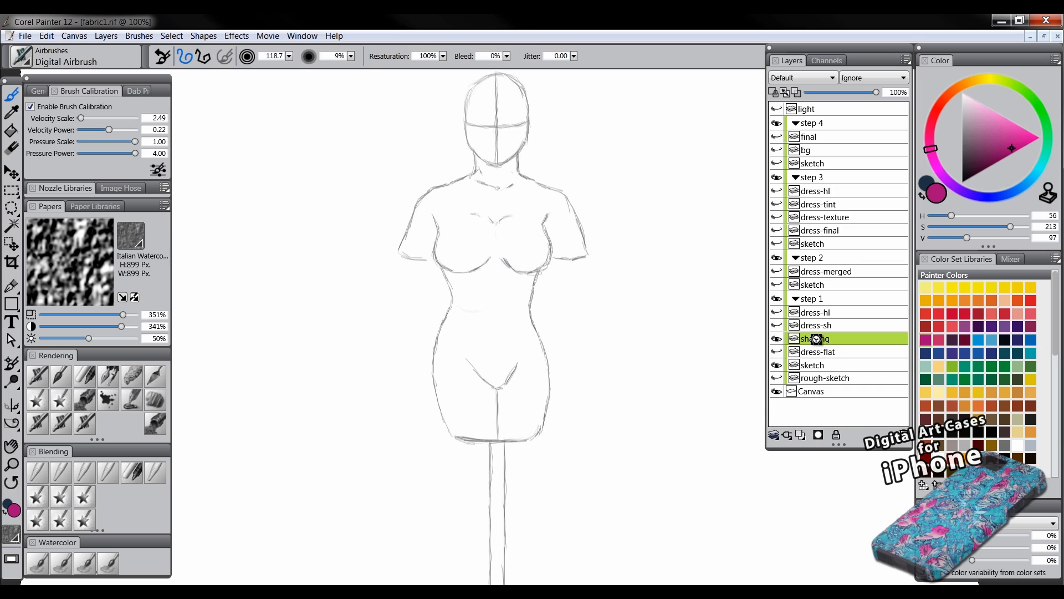
- Make the dress-flat layer visible again and select its content
{"action": "left_click", "coordinate": [819, 352]}
{"action": "left_click", "coordinate": [778, 351]}
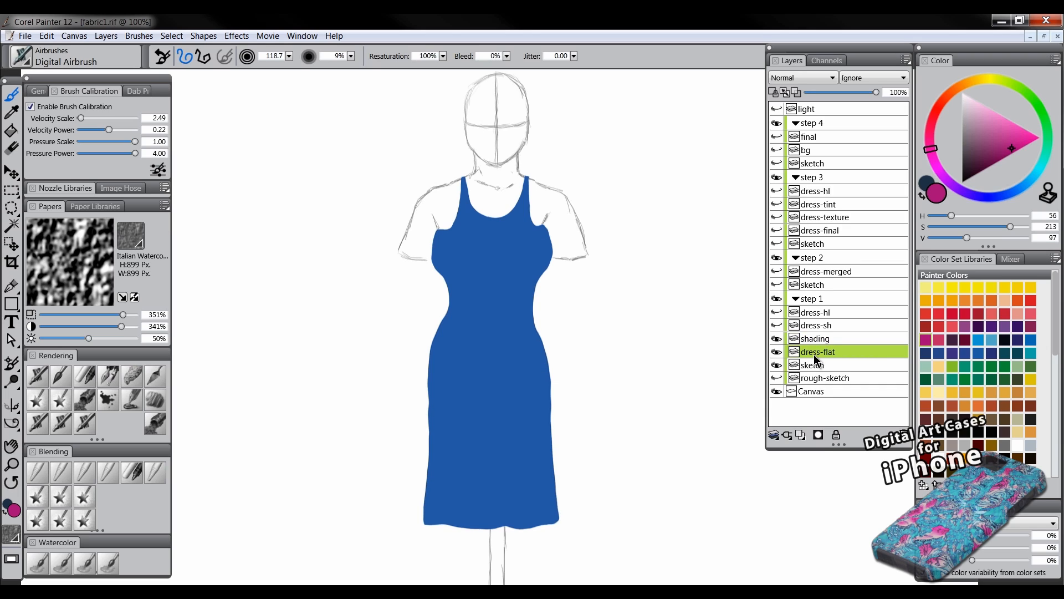
{"action": "right_click", "coordinate": [813, 354]}
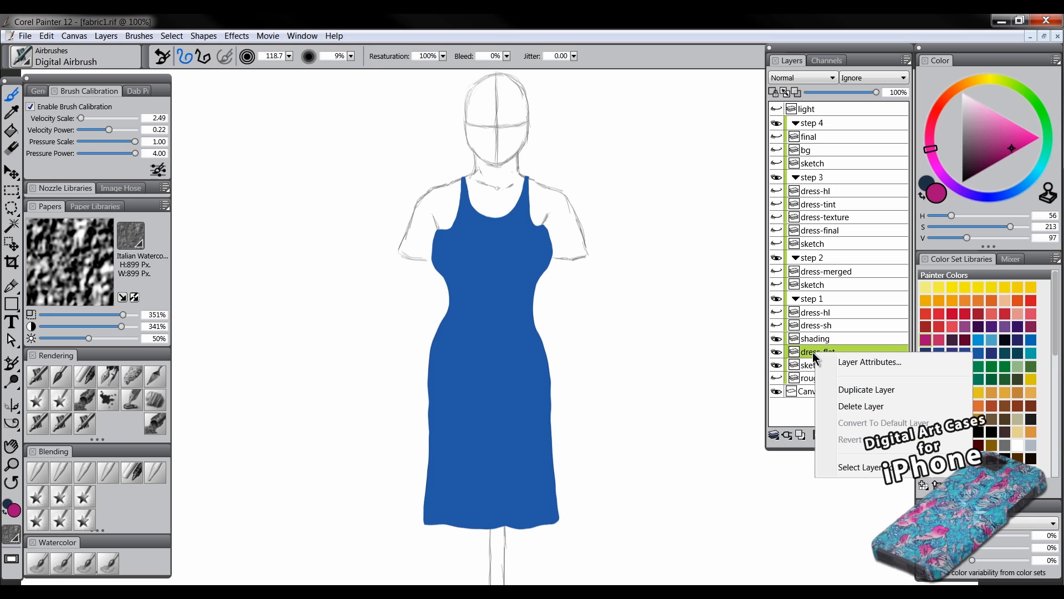
{"action": "left_click", "coordinate": [858, 469]}
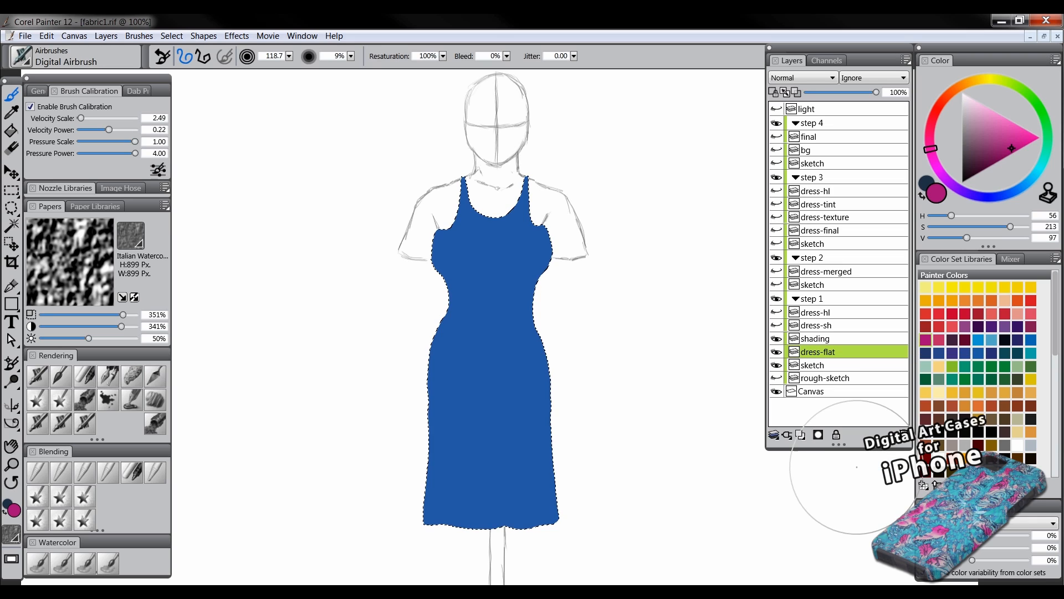
- Activate the shading layer, clear the dress's selection outline, and set the layer's composite method to Multiply
{"action": "left_click", "coordinate": [815, 339]}
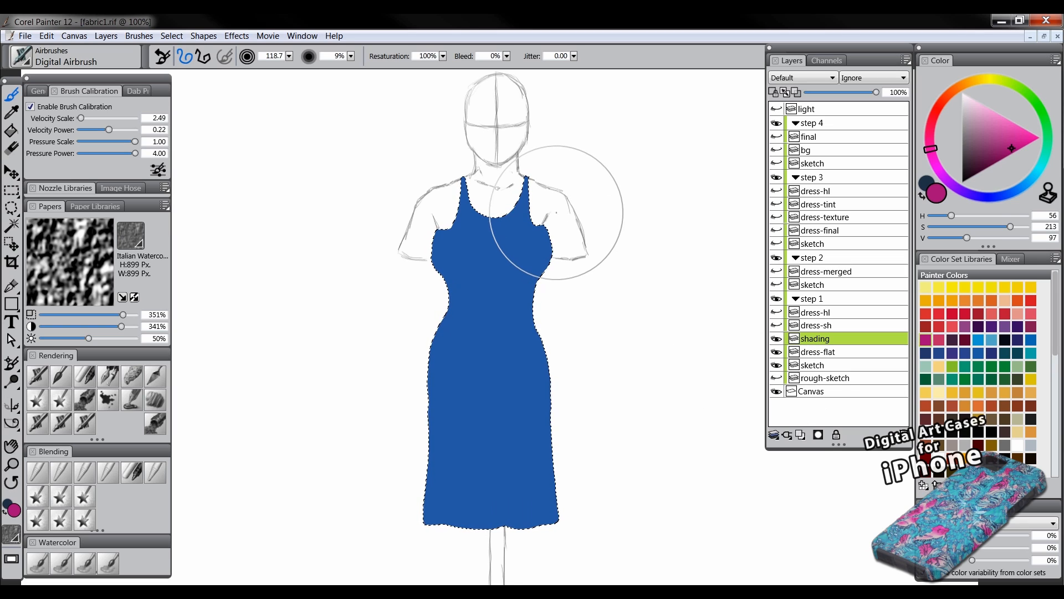
{"action": "key", "text": "ctrl+d"}
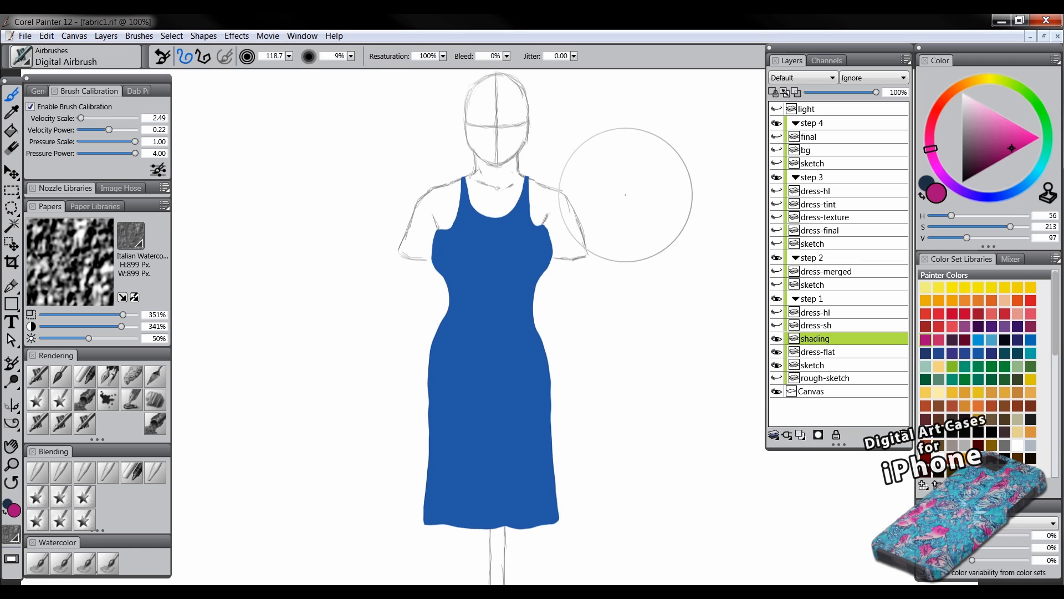
{"action": "left_click", "coordinate": [800, 83]}
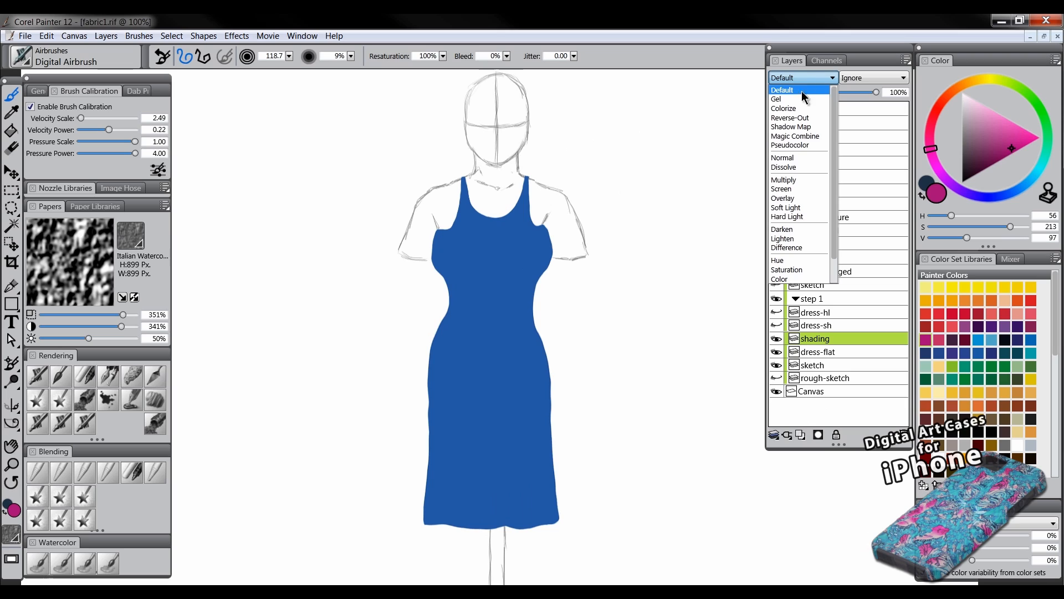
{"action": "left_click", "coordinate": [783, 179]}
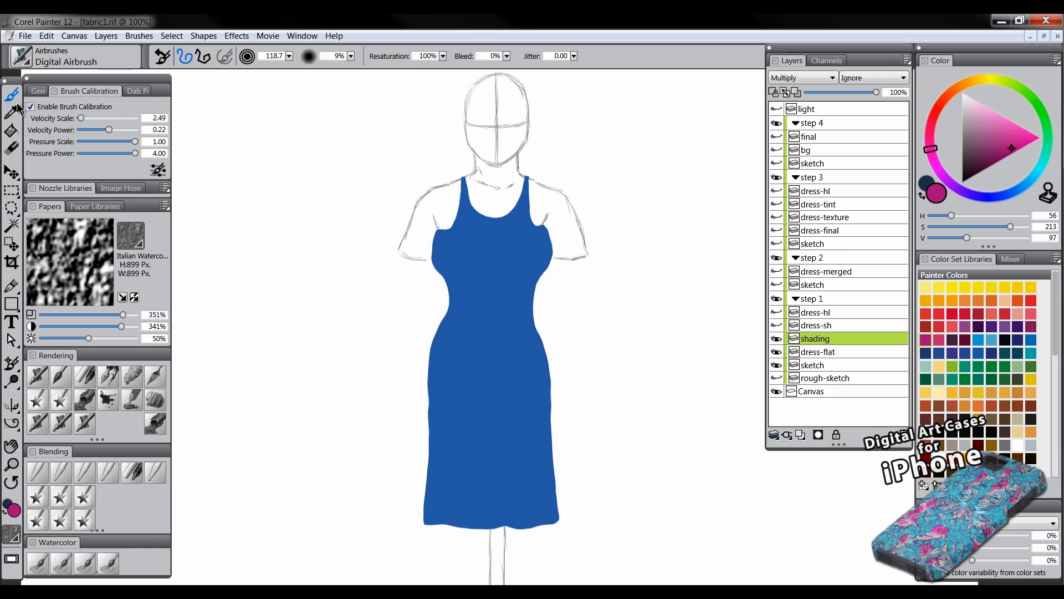
- Sample the dress's blue and change it to a darker blue of about H 241, S 229, V 72
{"action": "left_click", "coordinate": [531, 251], "text": "alt"}
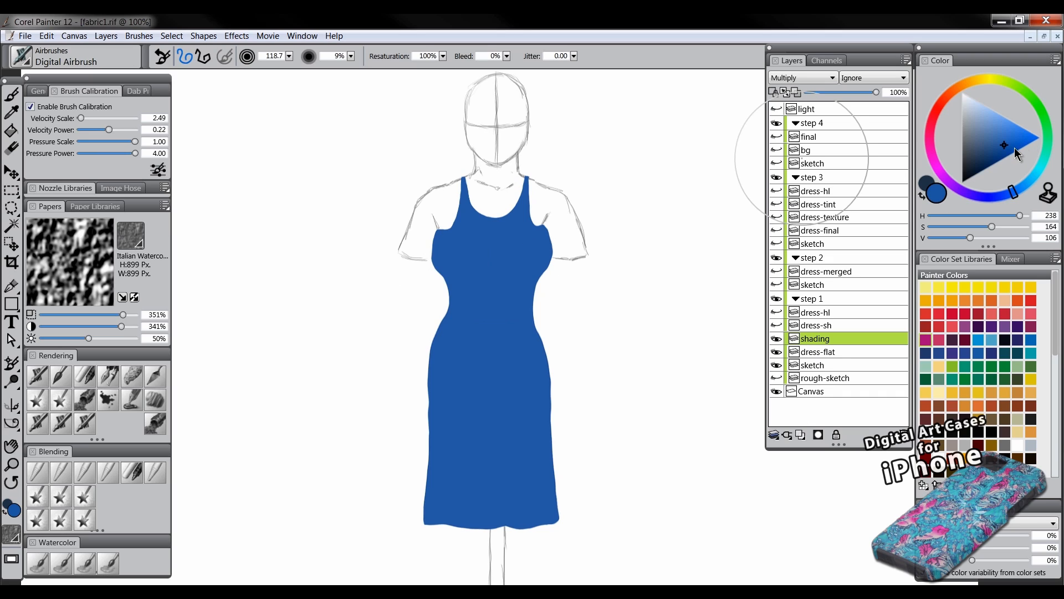
{"action": "left_click_drag", "start_coordinate": [1004, 155], "coordinate": [1003, 158]}
{"action": "left_click", "coordinate": [1008, 195]}
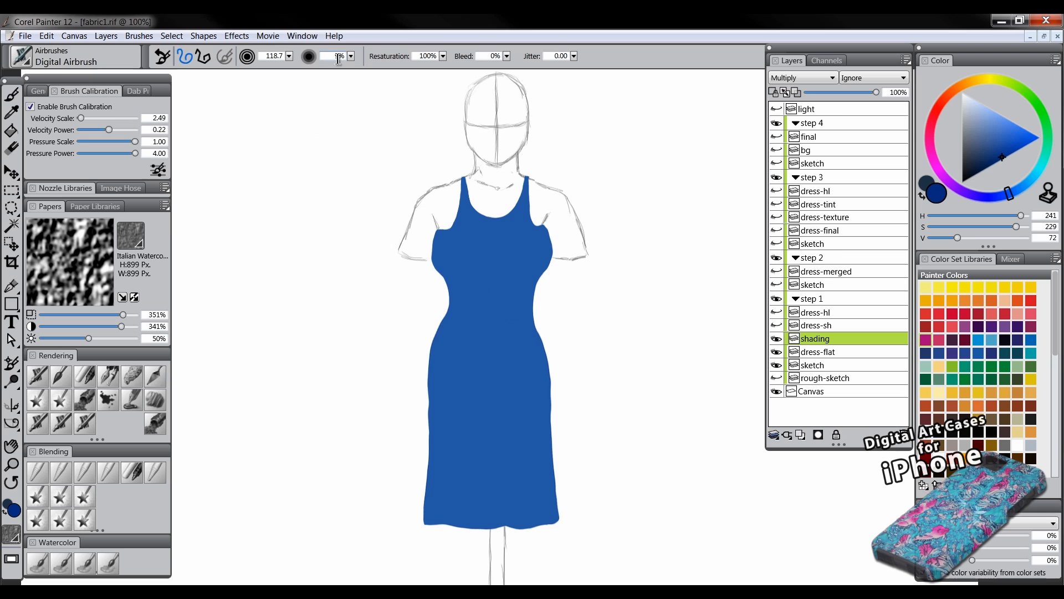
- Show the light layer that marks the light source beside the mannequin
{"action": "mouse_move", "coordinate": [630, 170]}
{"action": "left_mouse_down"}
{"action": "mouse_move", "coordinate": [615, 288]}
{"action": "mouse_move", "coordinate": [619, 218]}
{"action": "left_mouse_up"}
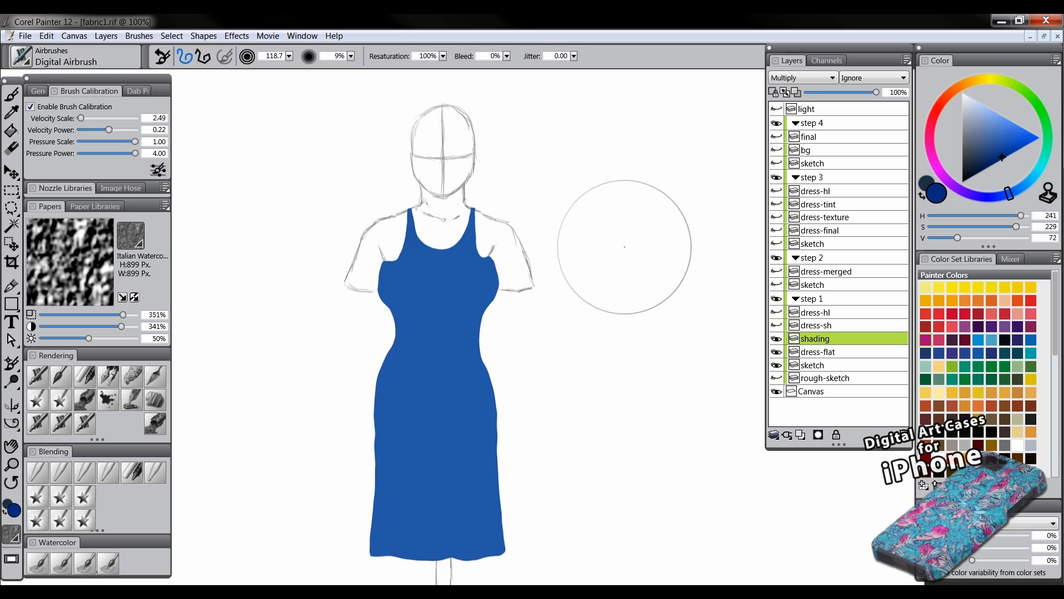
{"action": "left_click_drag", "start_coordinate": [672, 204], "coordinate": [649, 242]}
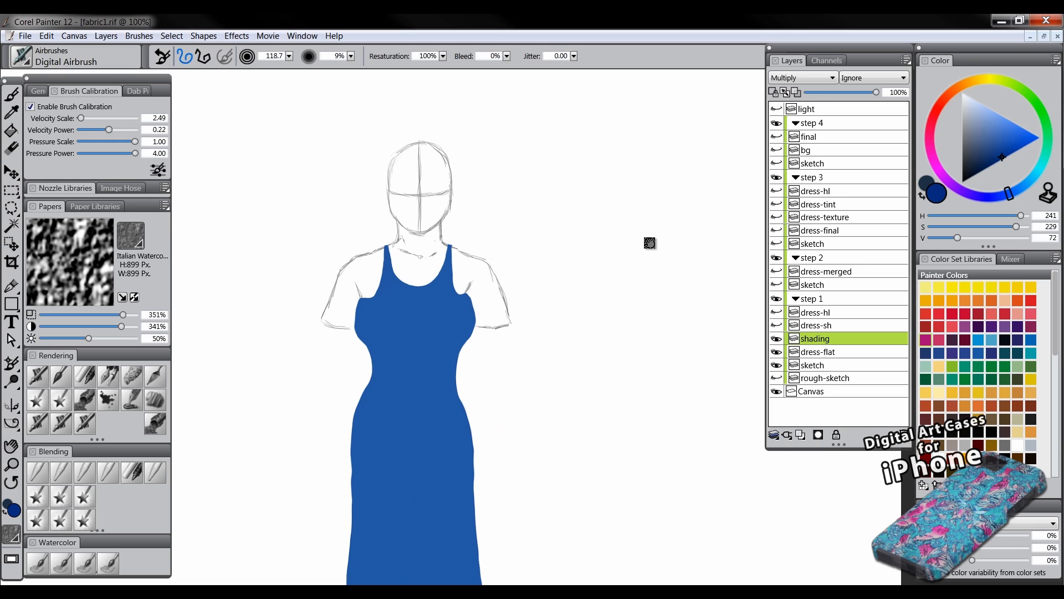
{"action": "left_click", "coordinate": [777, 109]}
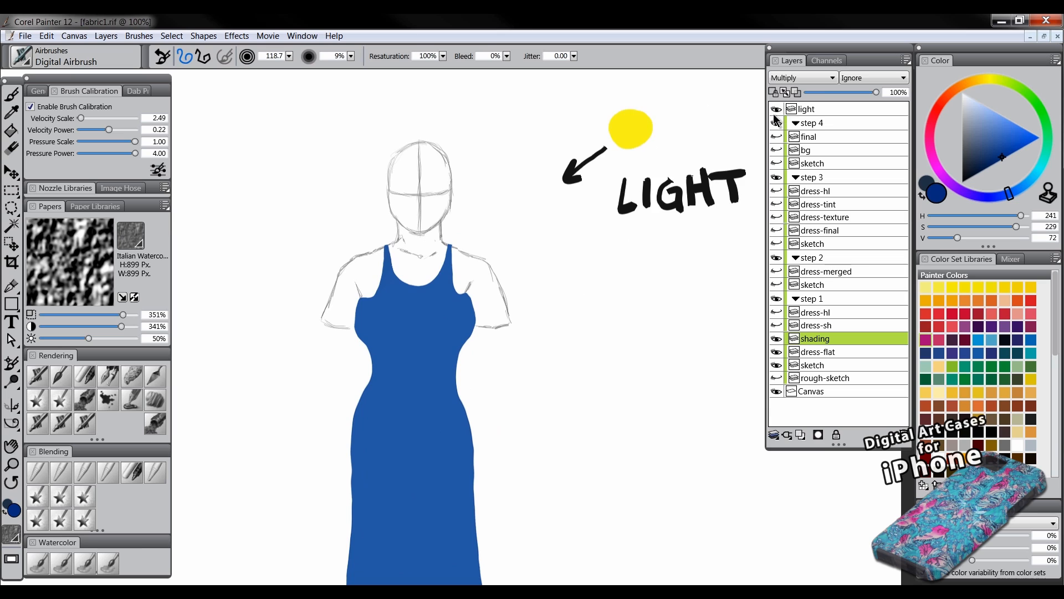
- Airbrush dark blue shading on the shading layer down the dress's side facing away from the light at size 118.7
{"action": "mouse_move", "coordinate": [572, 335]}
{"action": "left_mouse_down"}
{"action": "mouse_move", "coordinate": [567, 269]}
{"action": "mouse_move", "coordinate": [587, 278]}
{"action": "left_mouse_up"}
{"action": "mouse_move", "coordinate": [357, 114]}
{"action": "left_mouse_down"}
{"action": "mouse_move", "coordinate": [368, 475]}
{"action": "mouse_move", "coordinate": [386, 218]}
{"action": "mouse_move", "coordinate": [375, 428]}
{"action": "mouse_move", "coordinate": [344, 214]}
{"action": "left_mouse_up"}
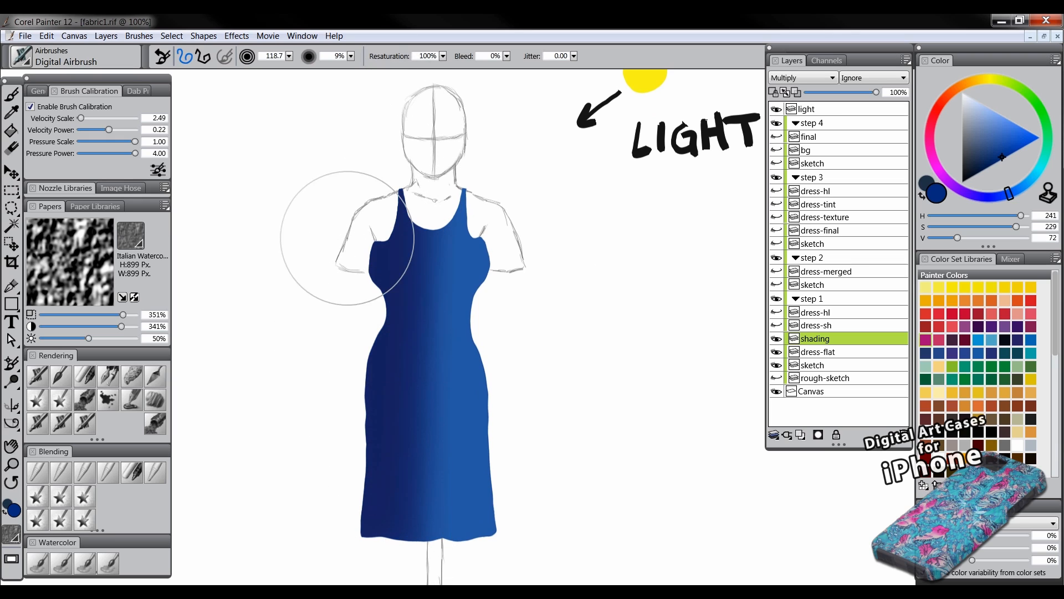
{"action": "left_click_drag", "start_coordinate": [504, 272], "coordinate": [494, 246]}
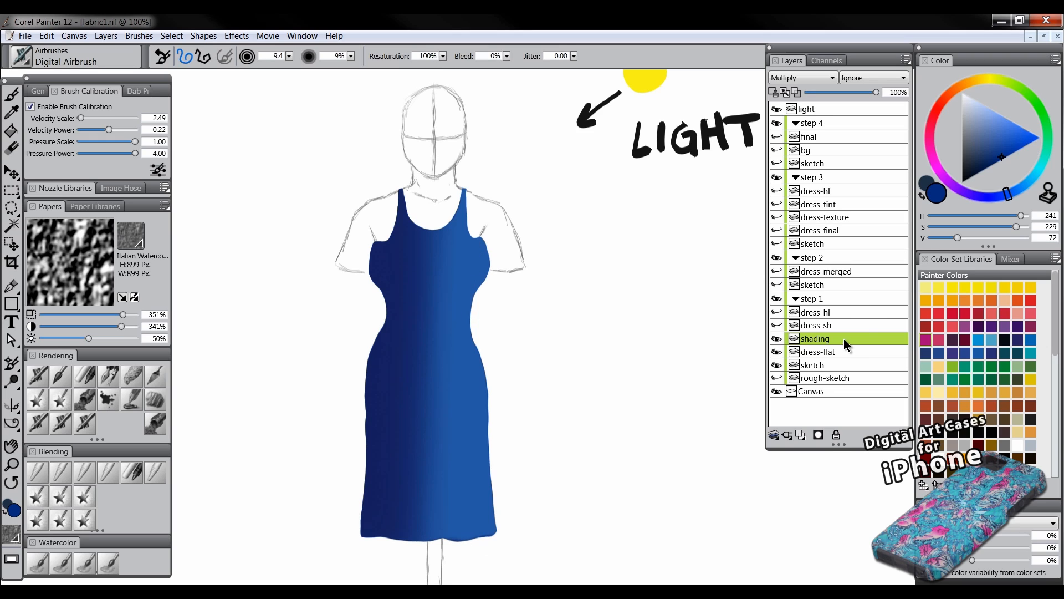
- Lower the dress-flat layer's opacity to 86% to reveal the sketch, and reactivate the shading layer
{"action": "left_click", "coordinate": [834, 351]}
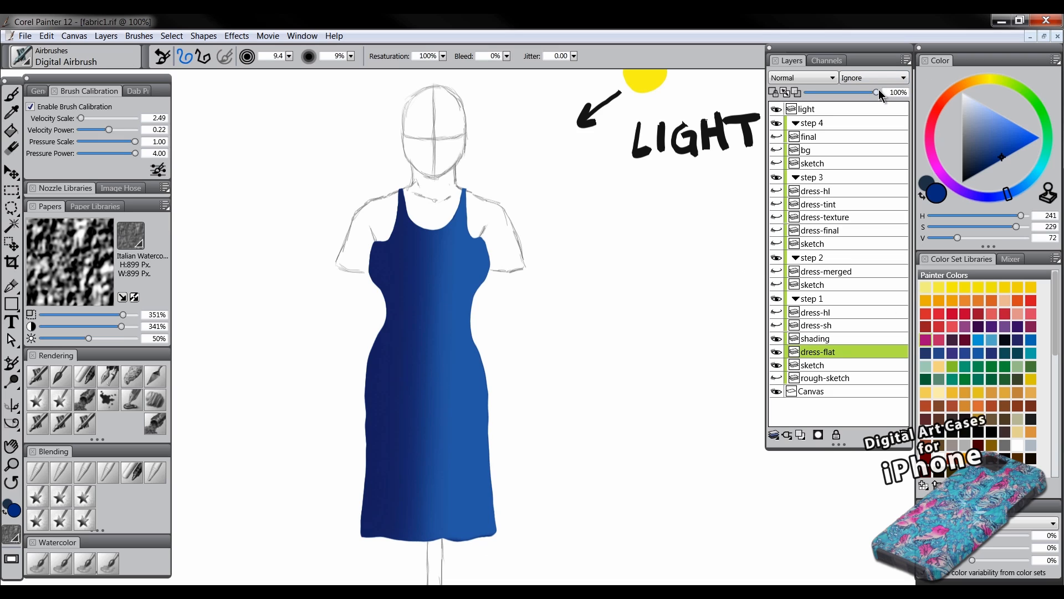
{"action": "left_click_drag", "start_coordinate": [876, 92], "coordinate": [869, 93]}
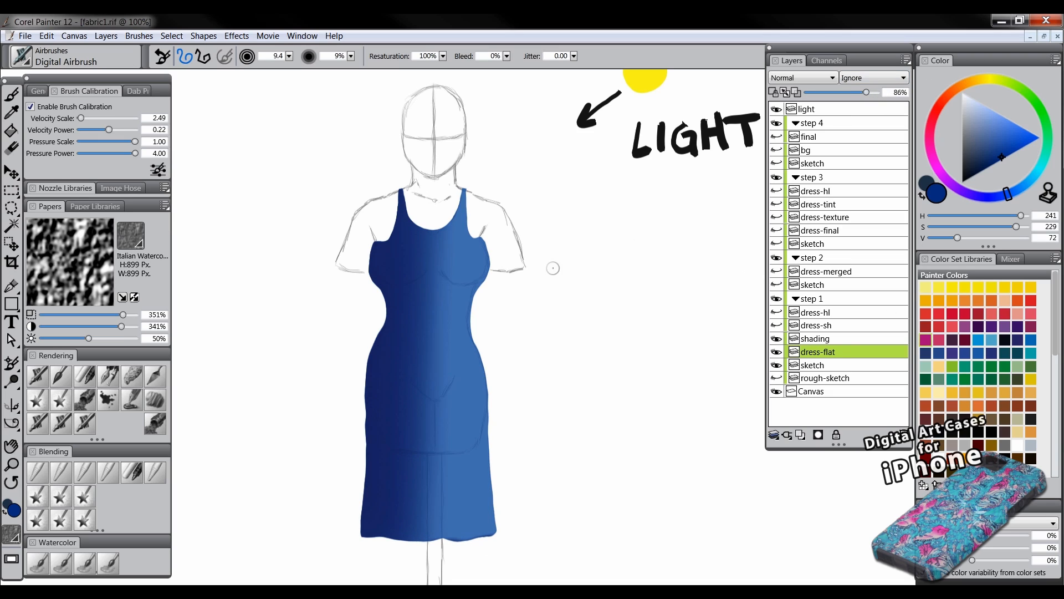
{"action": "left_click", "coordinate": [820, 339]}
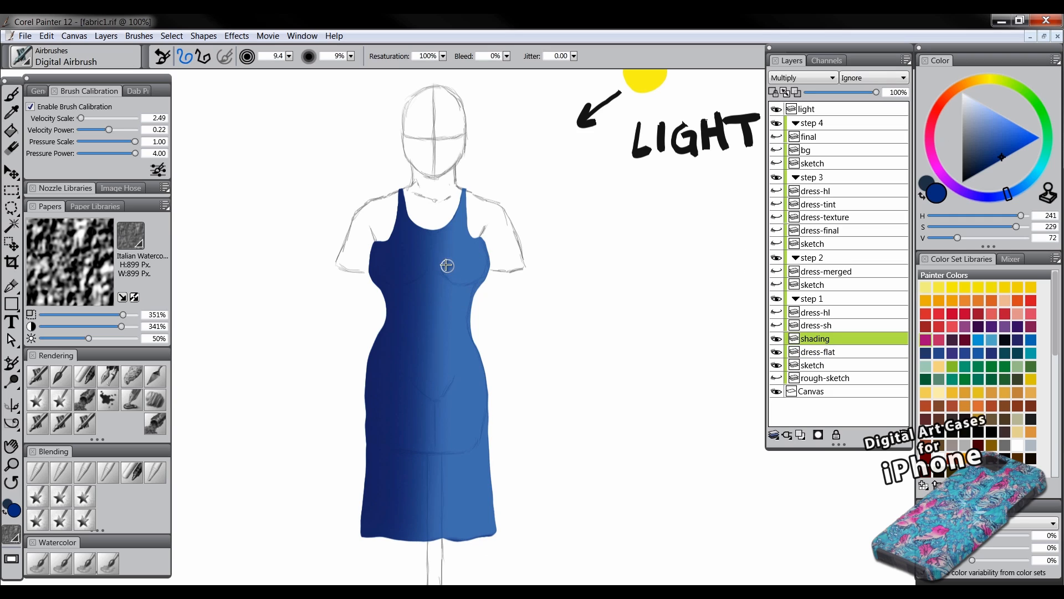
- Airbrush small shadows beneath the bust, at the lower abdomen and along the skirt folds at about size 13
{"action": "mouse_move", "coordinate": [437, 275]}
{"action": "left_mouse_down"}
{"action": "mouse_move", "coordinate": [487, 282]}
{"action": "mouse_move", "coordinate": [447, 286]}
{"action": "mouse_move", "coordinate": [457, 289]}
{"action": "mouse_move", "coordinate": [443, 295]}
{"action": "mouse_move", "coordinate": [471, 288]}
{"action": "mouse_move", "coordinate": [451, 298]}
{"action": "mouse_move", "coordinate": [423, 275]}
{"action": "left_mouse_up"}
{"action": "mouse_move", "coordinate": [418, 392]}
{"action": "left_mouse_down"}
{"action": "mouse_move", "coordinate": [435, 408]}
{"action": "mouse_move", "coordinate": [414, 389]}
{"action": "mouse_move", "coordinate": [443, 399]}
{"action": "mouse_move", "coordinate": [450, 385]}
{"action": "mouse_move", "coordinate": [431, 419]}
{"action": "mouse_move", "coordinate": [437, 455]}
{"action": "left_mouse_up"}
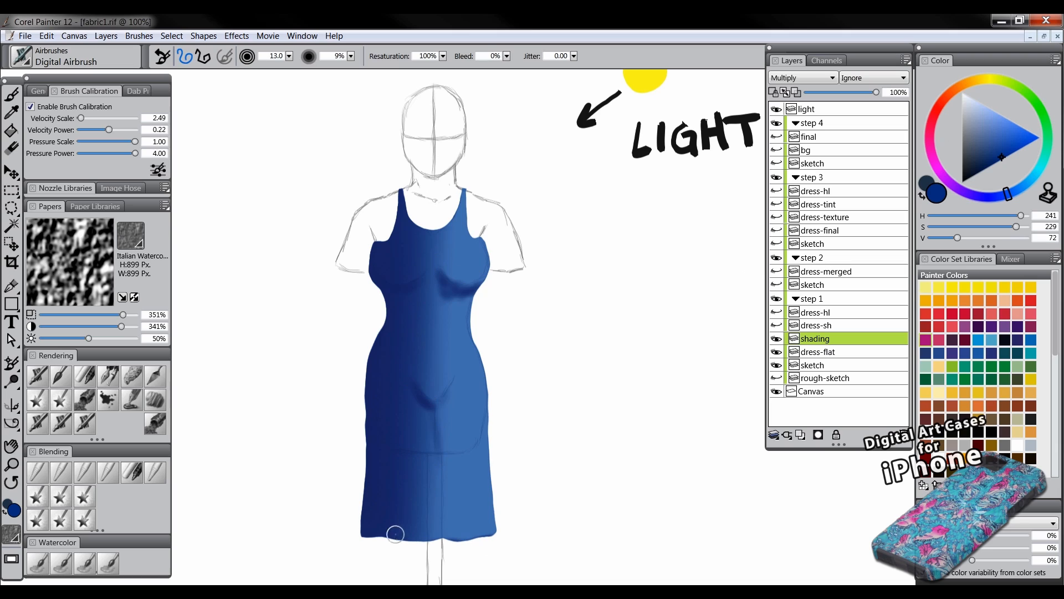
{"action": "left_click_drag", "start_coordinate": [476, 536], "coordinate": [473, 444]}
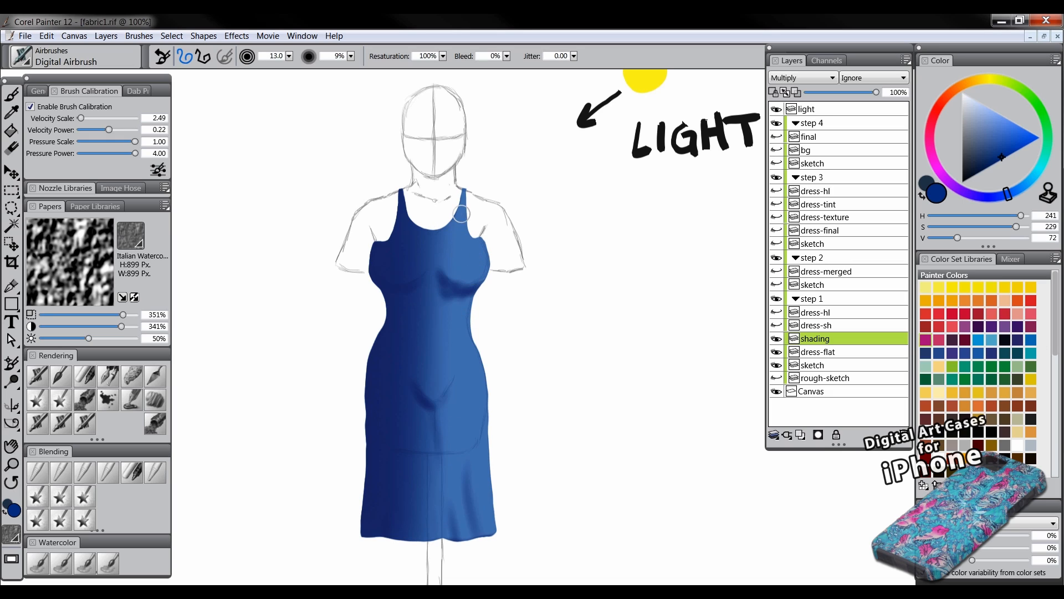
- Soften the shadows beneath the bust and at the lower abdomen with the Diffuse Blur blender
{"action": "left_click_drag", "start_coordinate": [545, 420], "coordinate": [563, 418]}
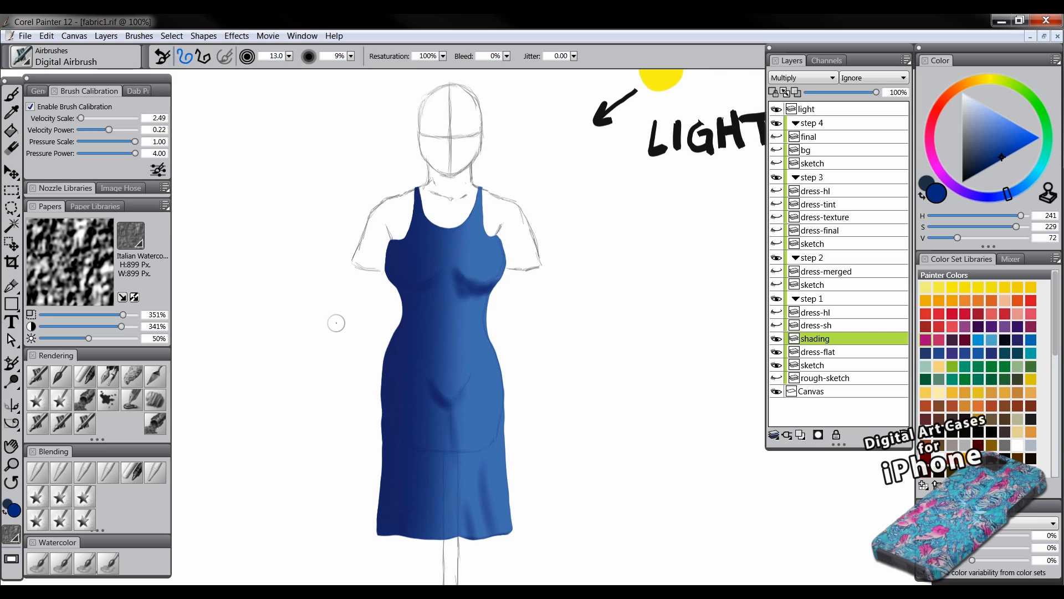
{"action": "left_click", "coordinate": [38, 473]}
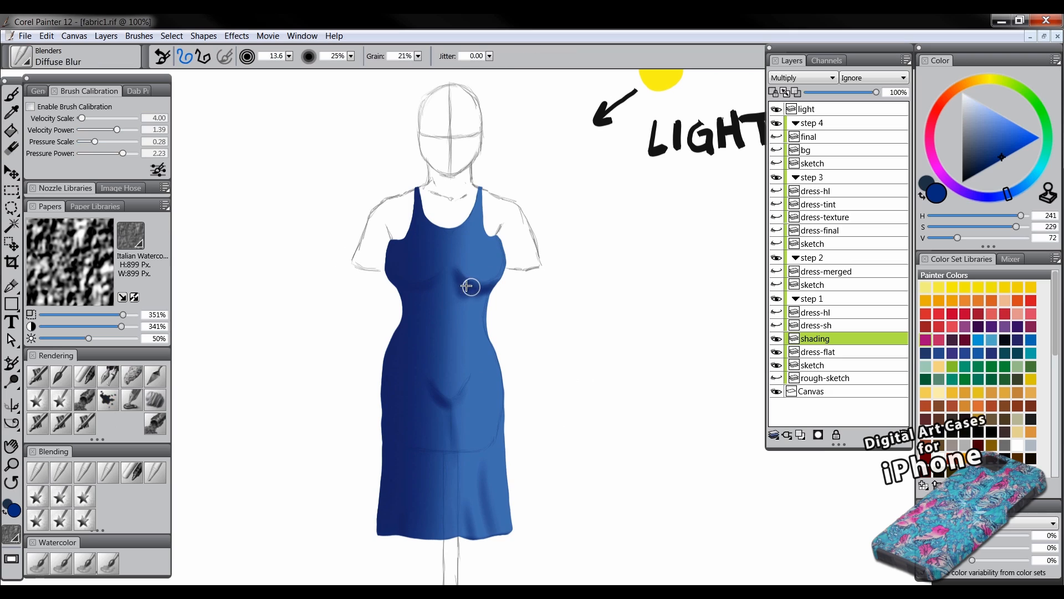
{"action": "mouse_move", "coordinate": [461, 296]}
{"action": "left_mouse_down"}
{"action": "mouse_move", "coordinate": [452, 287]}
{"action": "mouse_move", "coordinate": [461, 261]}
{"action": "mouse_move", "coordinate": [477, 275]}
{"action": "mouse_move", "coordinate": [465, 299]}
{"action": "left_mouse_up"}
{"action": "left_click_drag", "start_coordinate": [436, 400], "coordinate": [436, 415]}
- Reset the dress-flat layer's opacity to 100% and replace the shading layer with the existing dress-sh layer
{"action": "left_click", "coordinate": [834, 352]}
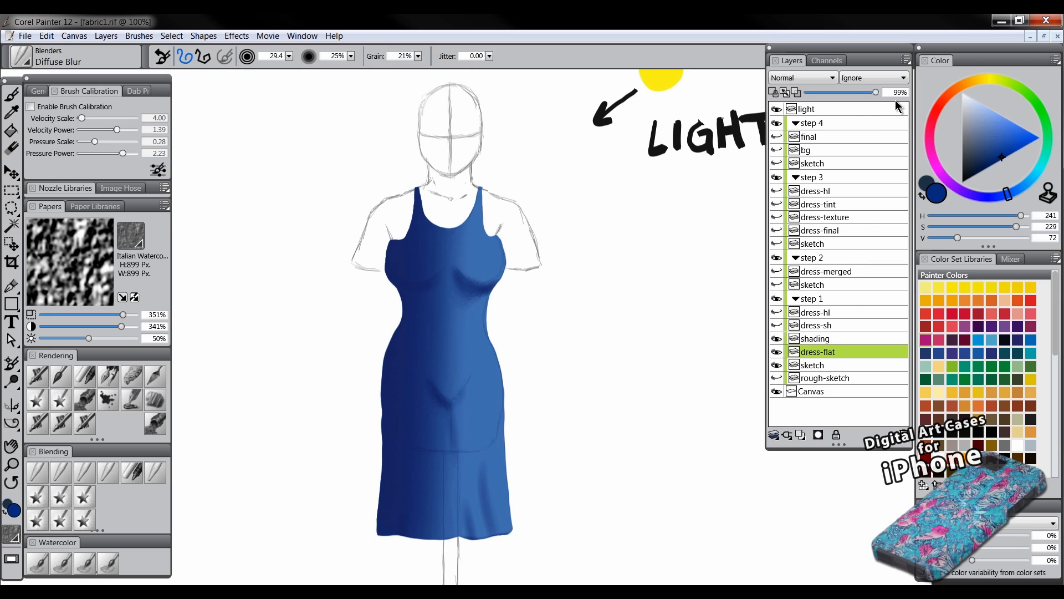
{"action": "left_click", "coordinate": [813, 341]}
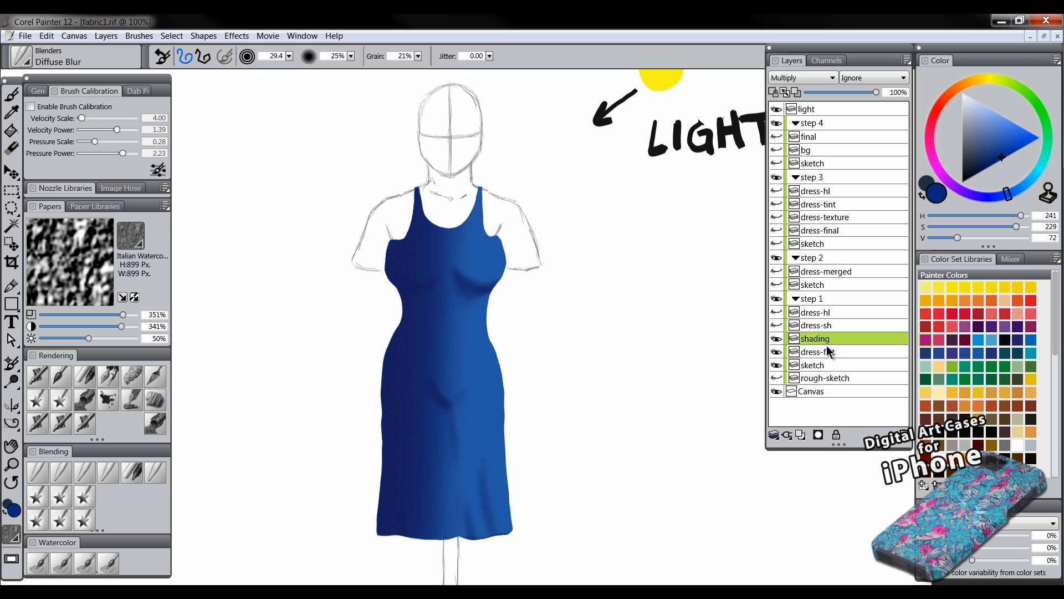
{"action": "left_click", "coordinate": [908, 438]}
{"action": "left_click", "coordinate": [777, 325]}
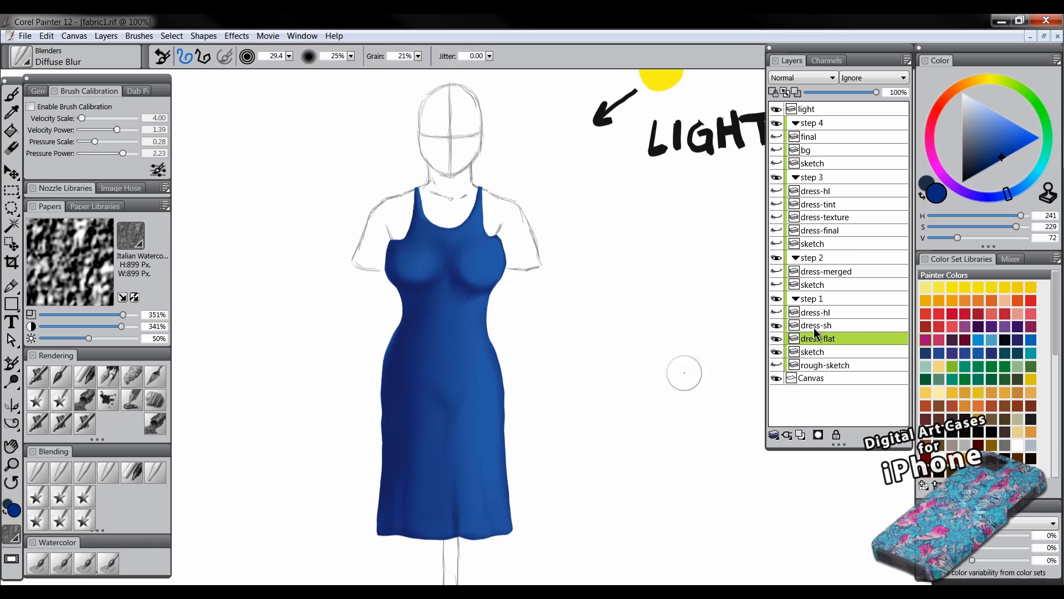
- Select the dress-flat layer's content to outline the dress, and clear the selection
{"action": "right_click", "coordinate": [831, 339]}
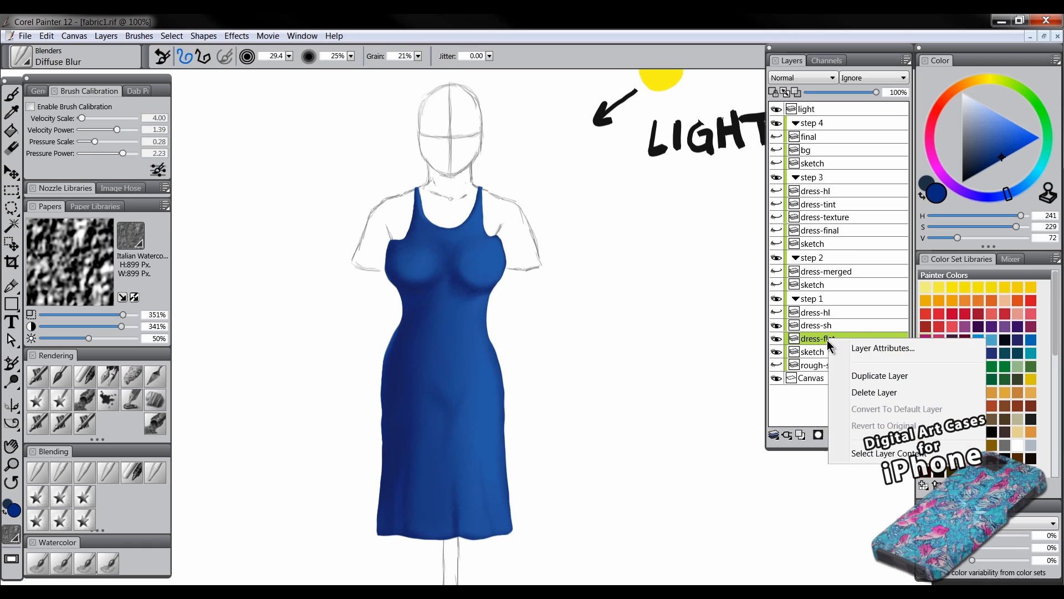
{"action": "left_click", "coordinate": [870, 453]}
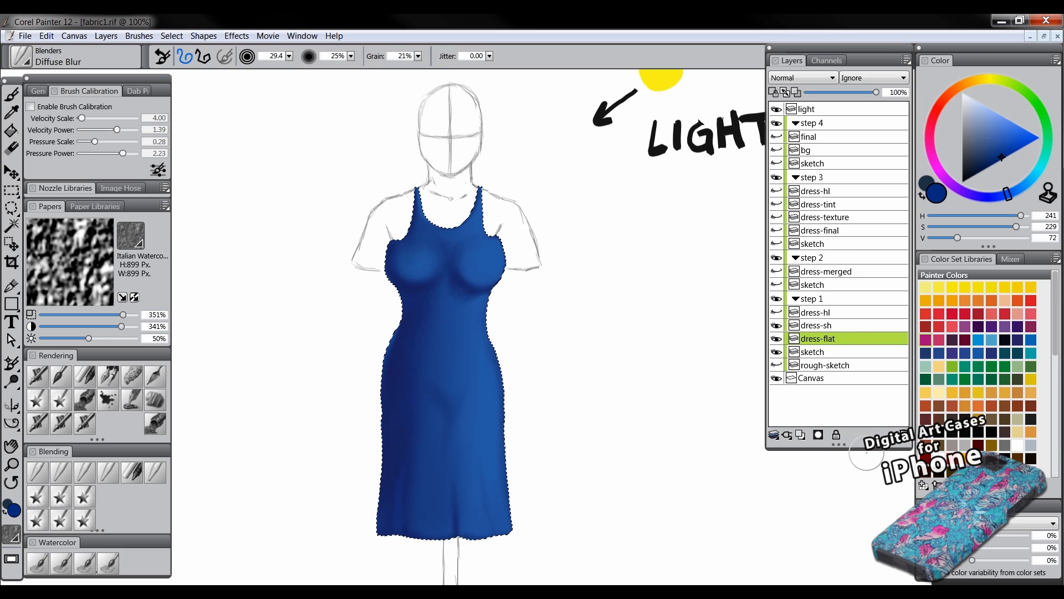
{"action": "key", "text": "ctrl+d"}
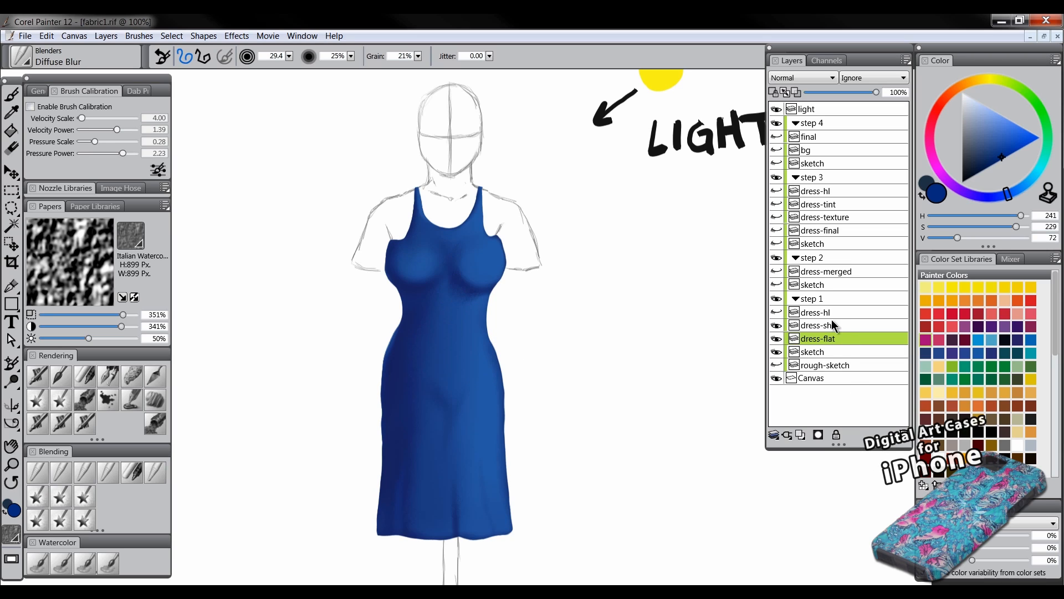
- Create a layer named hilight above dress-flat and set its composite method to Screen
{"action": "left_click", "coordinate": [802, 433]}
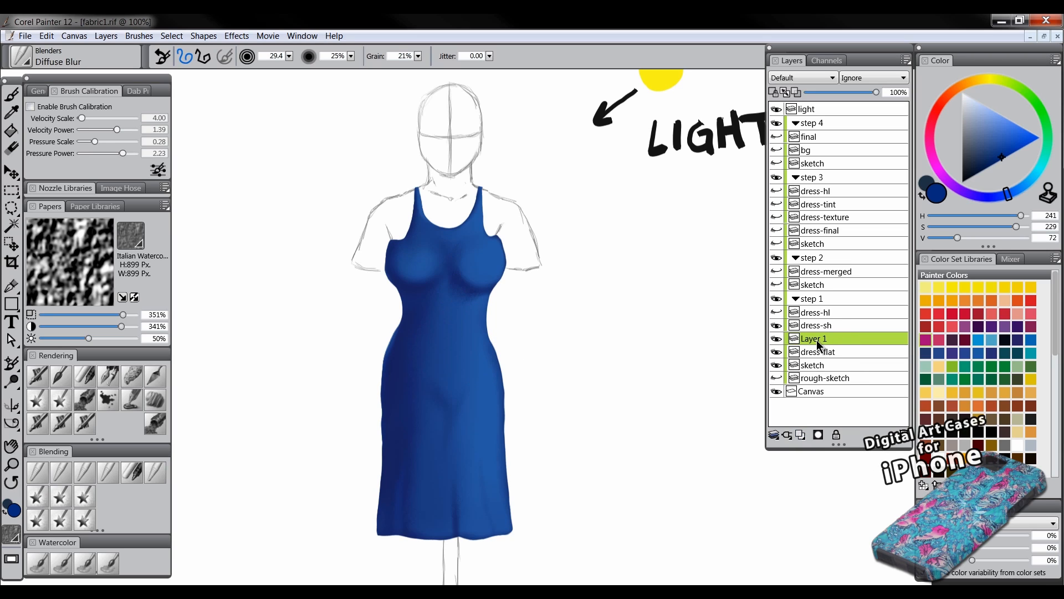
{"action": "double_click", "coordinate": [818, 339]}
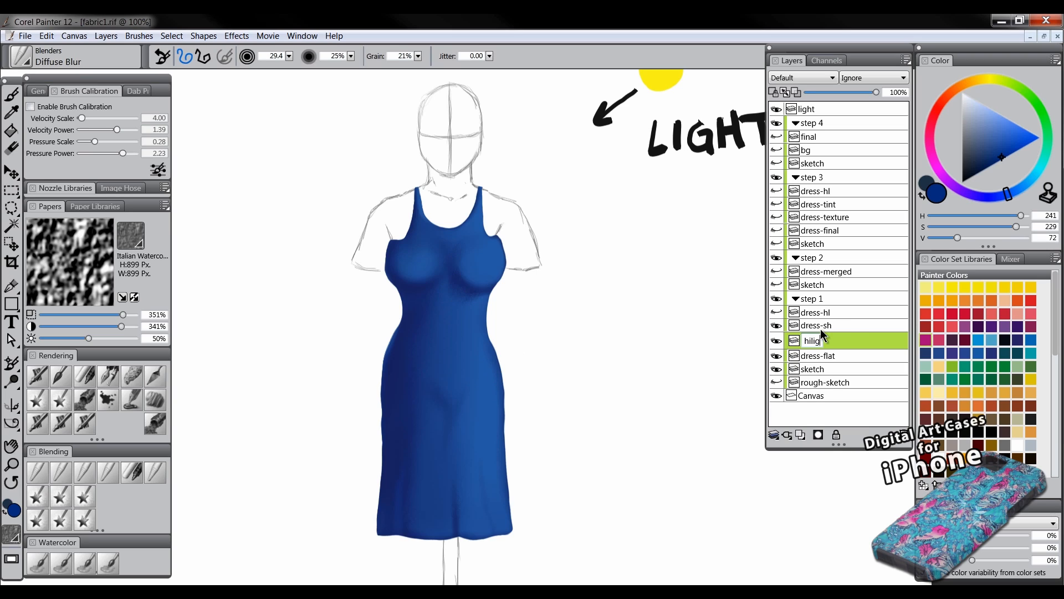
{"action": "key", "text": "Return"}
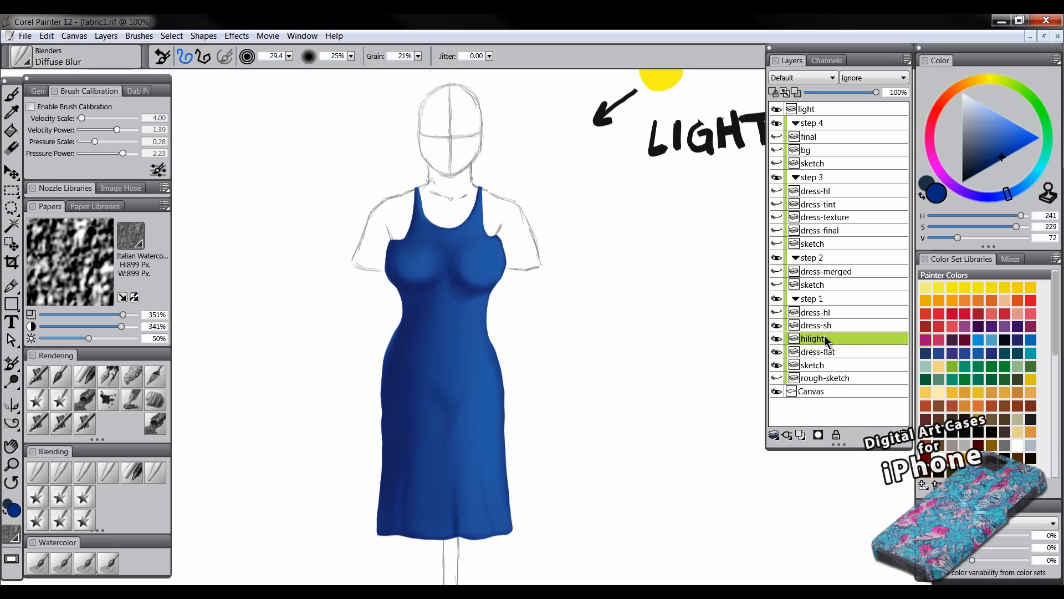
{"action": "left_click", "coordinate": [801, 81]}
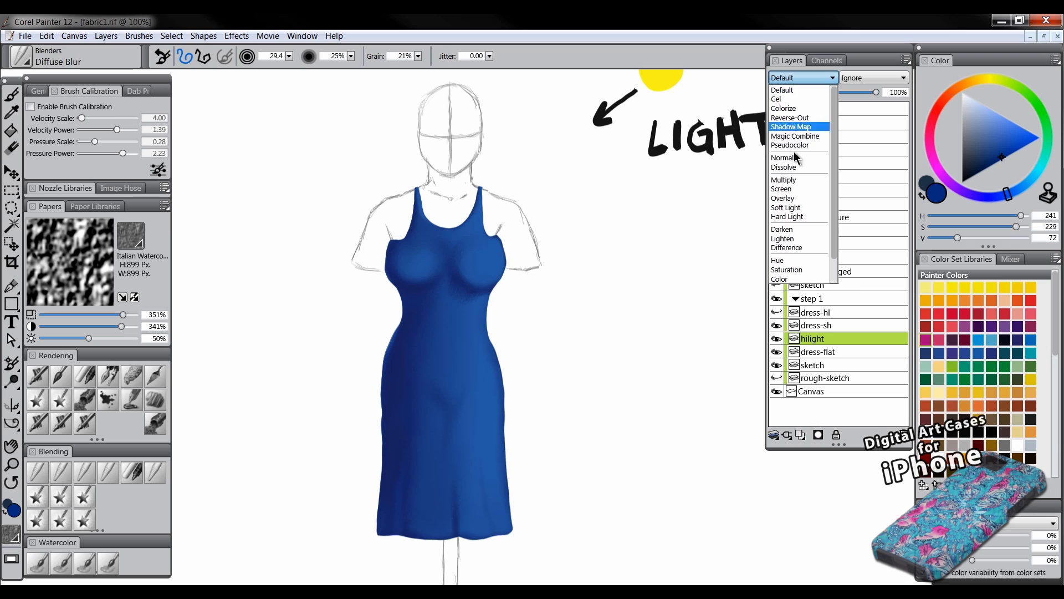
{"action": "left_click", "coordinate": [794, 190]}
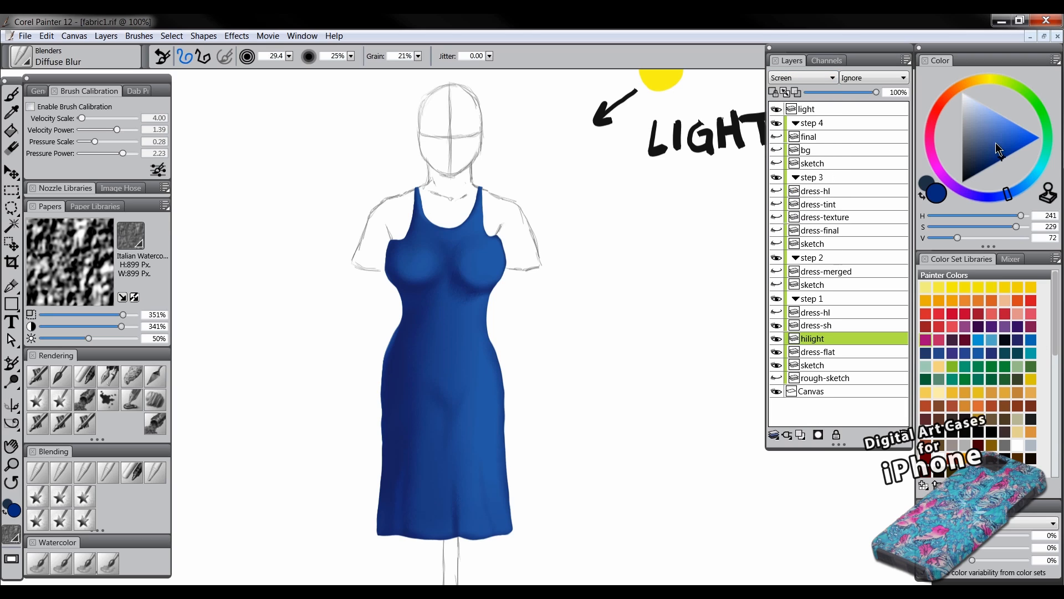
- Sample the dress's blue and change it to a brighter blue of about H 234, S 161, V 146
{"action": "left_click", "coordinate": [486, 259], "text": "alt"}
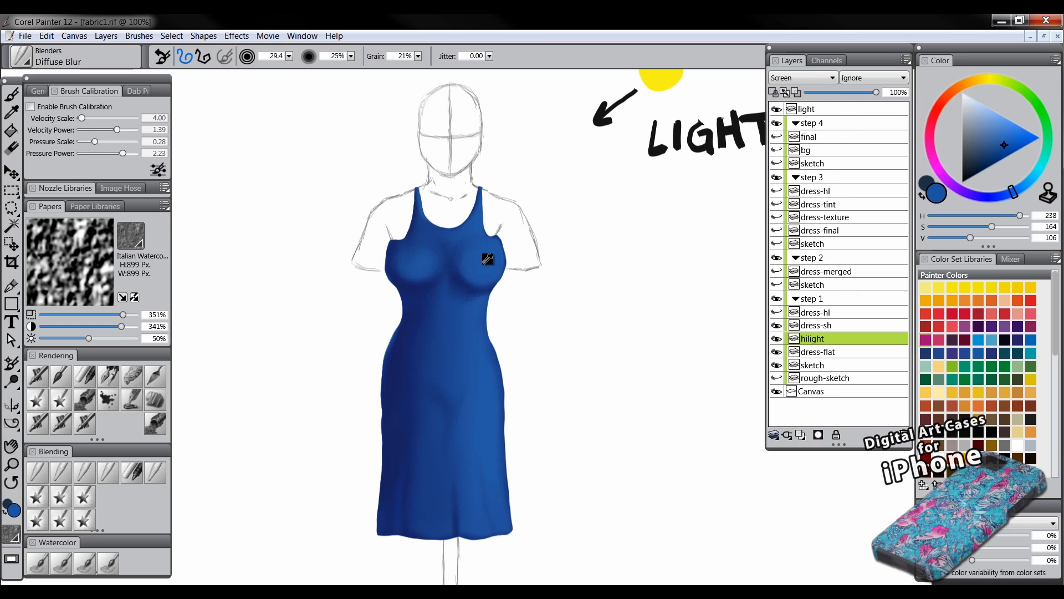
{"action": "left_click", "coordinate": [1006, 133]}
{"action": "left_click_drag", "start_coordinate": [1021, 188], "coordinate": [1020, 192]}
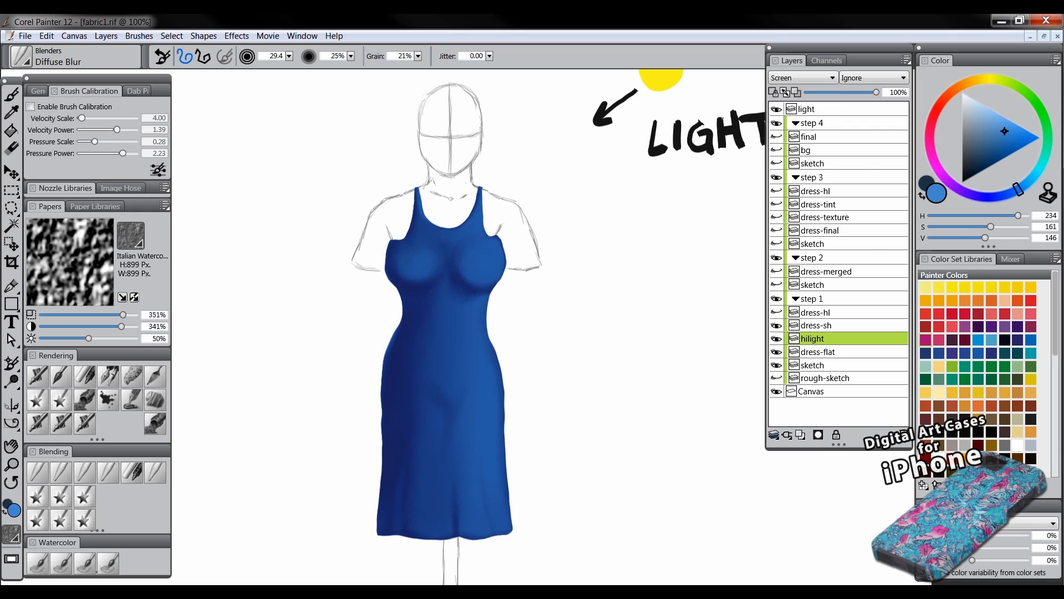
- Paint light blue highlights on the bust, abdomen and thigh of the dress with the Digital Airbrush at about size 26
{"action": "left_click", "coordinate": [38, 382]}
{"action": "mouse_move", "coordinate": [487, 253]}
{"action": "left_mouse_down"}
{"action": "mouse_move", "coordinate": [417, 259]}
{"action": "mouse_move", "coordinate": [458, 232]}
{"action": "left_mouse_up"}
{"action": "mouse_move", "coordinate": [471, 329]}
{"action": "left_mouse_down"}
{"action": "mouse_move", "coordinate": [464, 361]}
{"action": "mouse_move", "coordinate": [449, 328]}
{"action": "mouse_move", "coordinate": [465, 362]}
{"action": "mouse_move", "coordinate": [440, 350]}
{"action": "left_mouse_up"}
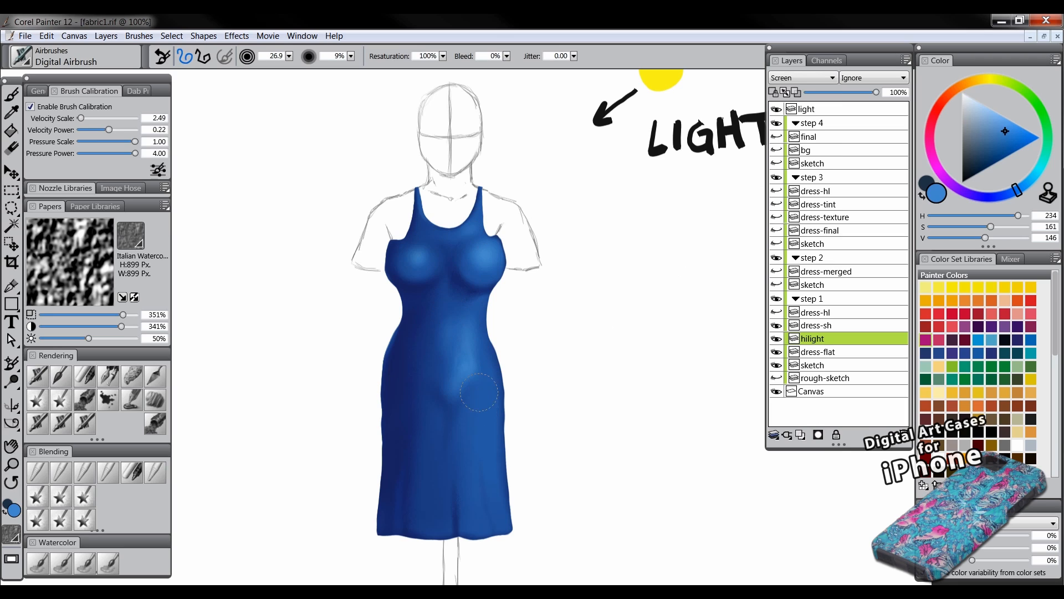
{"action": "left_click_drag", "start_coordinate": [488, 409], "coordinate": [497, 483]}
{"action": "mouse_move", "coordinate": [475, 436]}
{"action": "left_mouse_down"}
{"action": "mouse_move", "coordinate": [469, 487]}
{"action": "mouse_move", "coordinate": [493, 505]}
{"action": "left_mouse_up"}
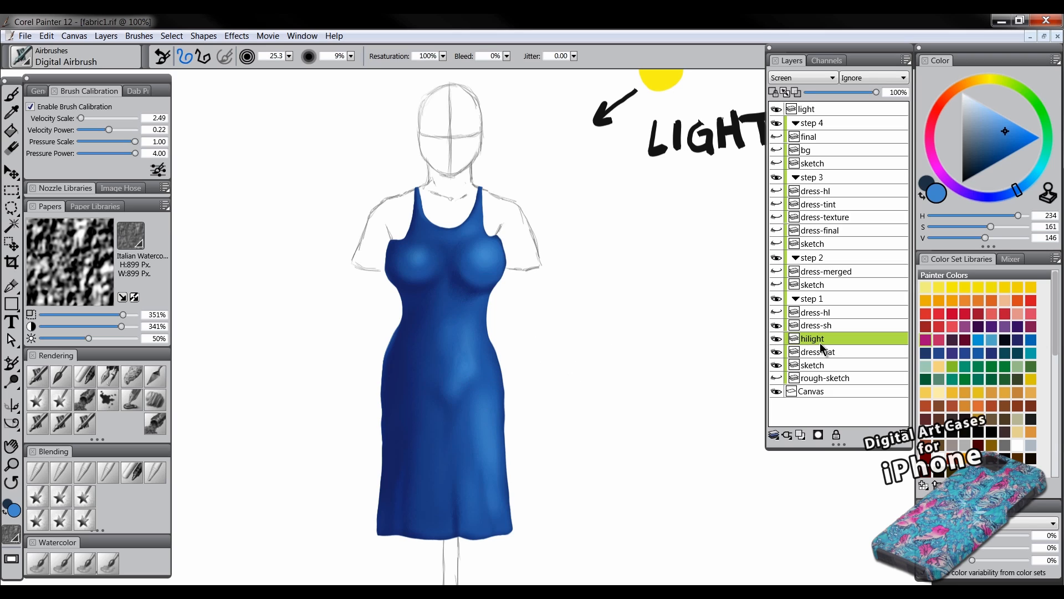
- Replace the hilight layer with the existing dress-hl layer, and reduce the brush size to 7.6
{"action": "left_click", "coordinate": [904, 434]}
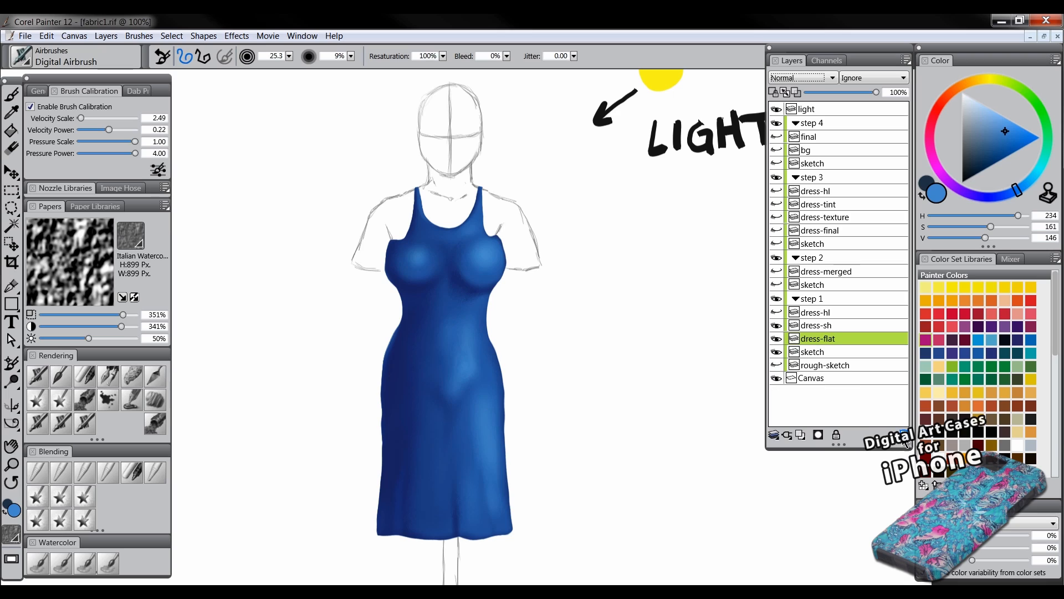
{"action": "left_click", "coordinate": [777, 312]}
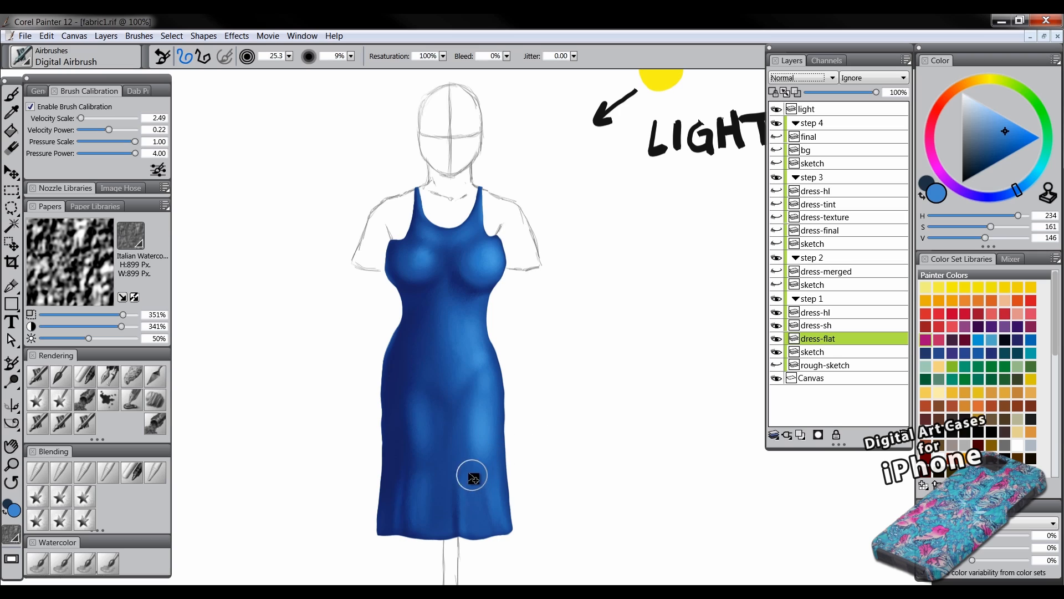
{"action": "left_click_drag", "start_coordinate": [470, 474], "coordinate": [468, 498]}
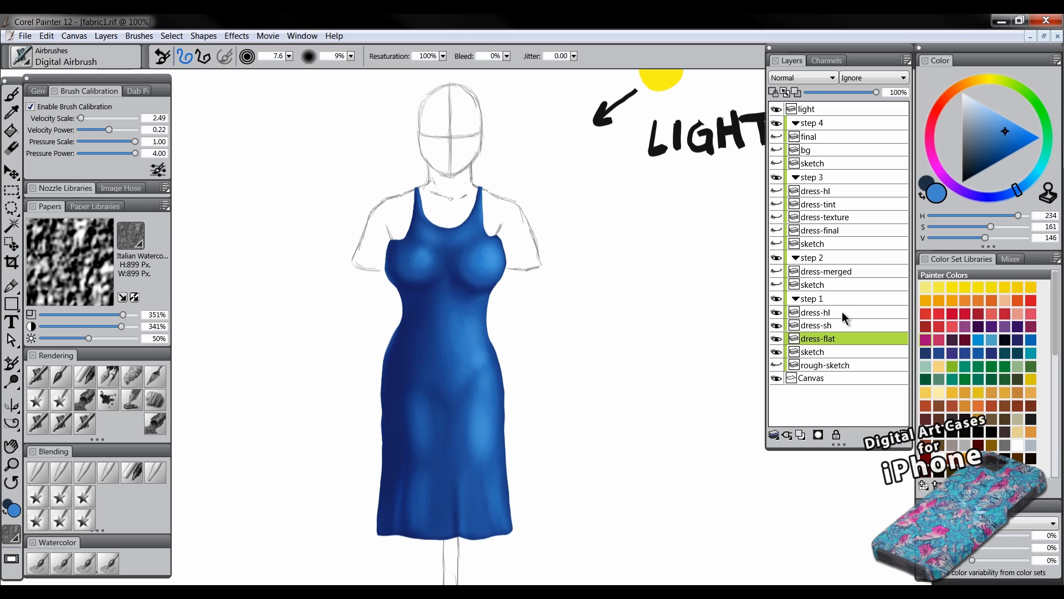
- Hide the step 1 group and show the sketch and dress-merged layers of the step 2 group
{"action": "left_click", "coordinate": [823, 301]}
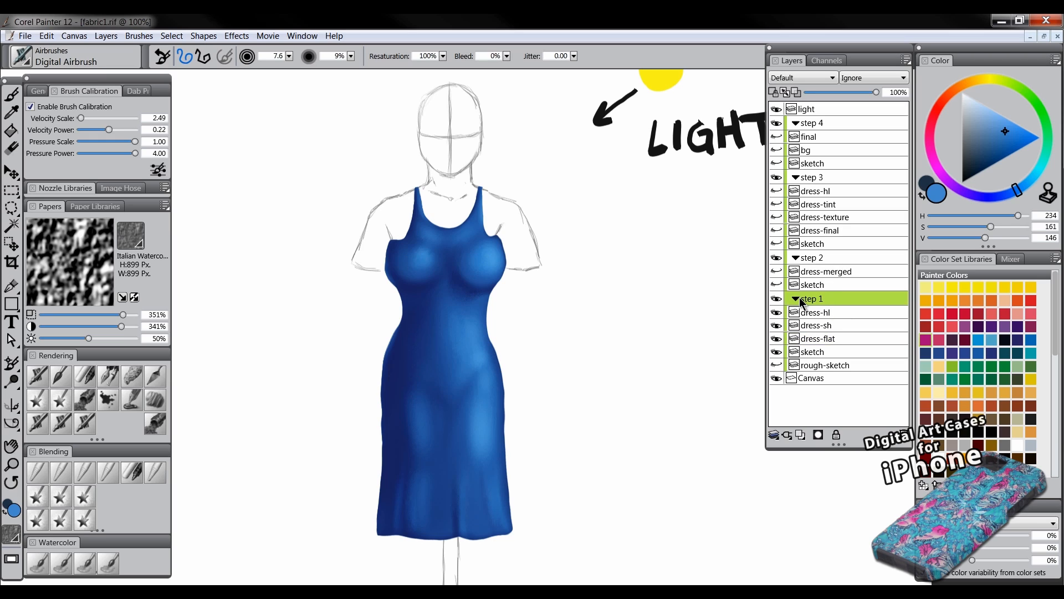
{"action": "left_click", "coordinate": [776, 299]}
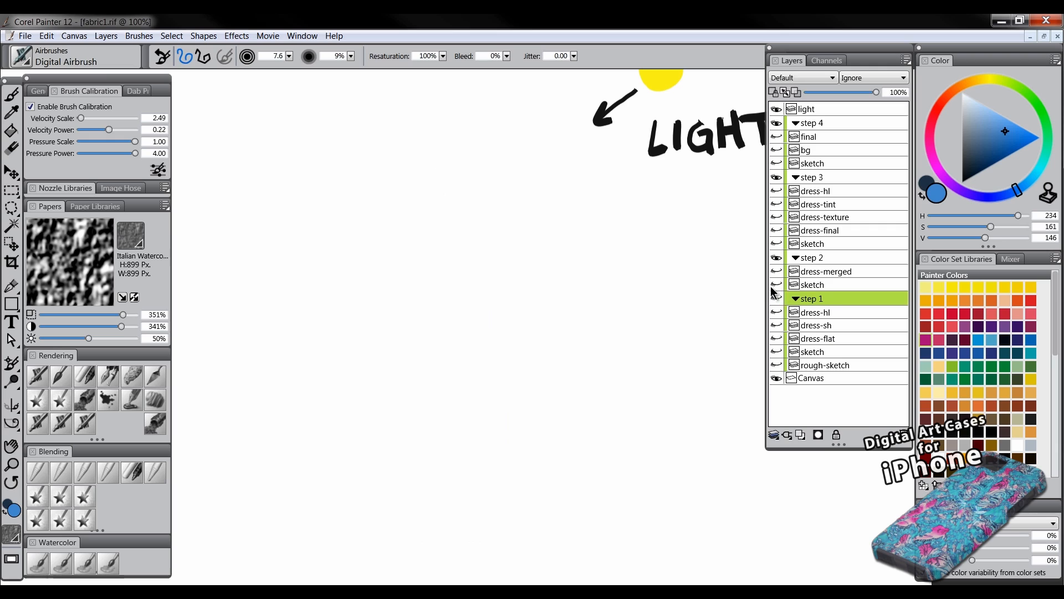
{"action": "left_click", "coordinate": [776, 285]}
{"action": "left_click", "coordinate": [778, 272]}
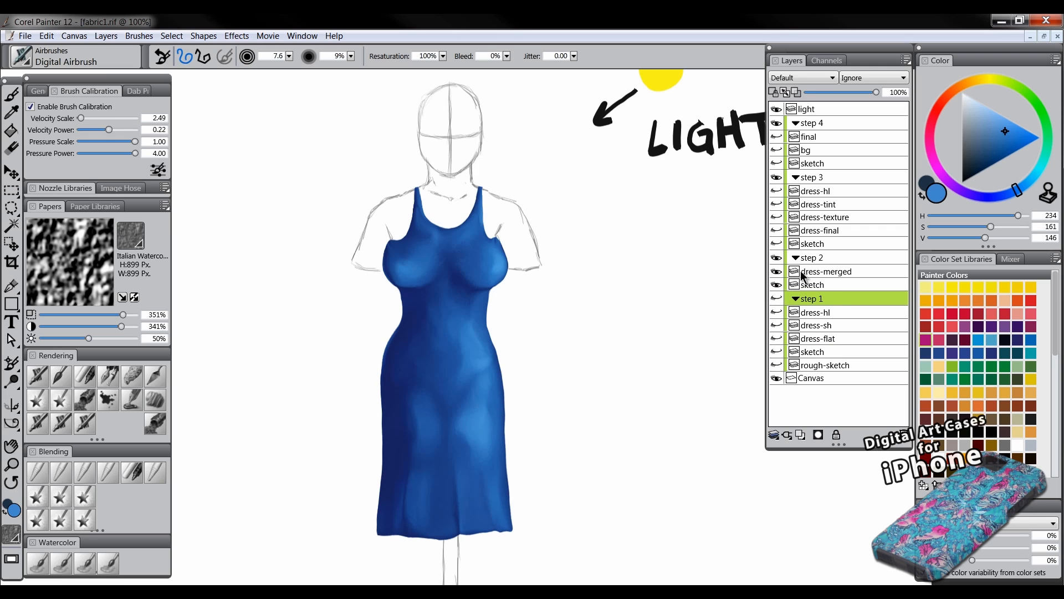
- Hide the step 2 group and show the dress-flat, dress-sh and dress-hl layers of the step 1 group
{"action": "left_click", "coordinate": [823, 272]}
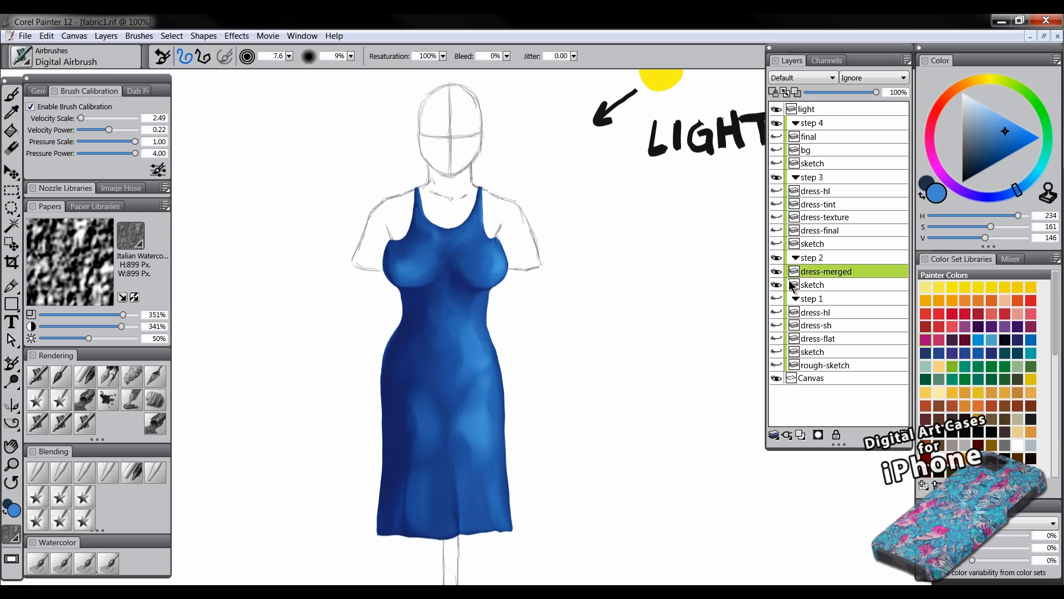
{"action": "left_click", "coordinate": [777, 258]}
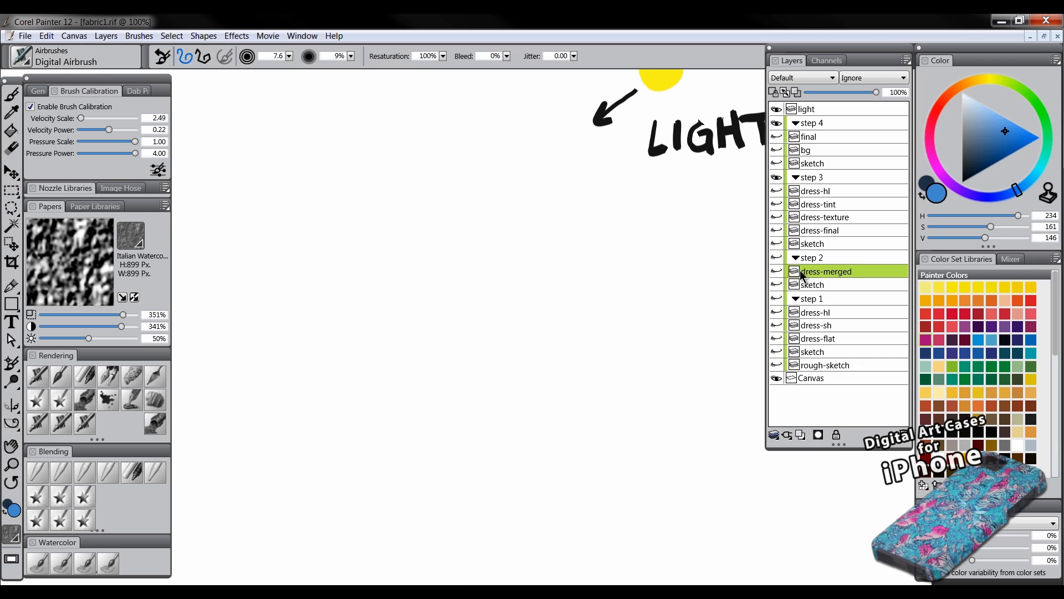
{"action": "left_click", "coordinate": [777, 338]}
{"action": "left_click", "coordinate": [777, 325]}
{"action": "left_click", "coordinate": [778, 313]}
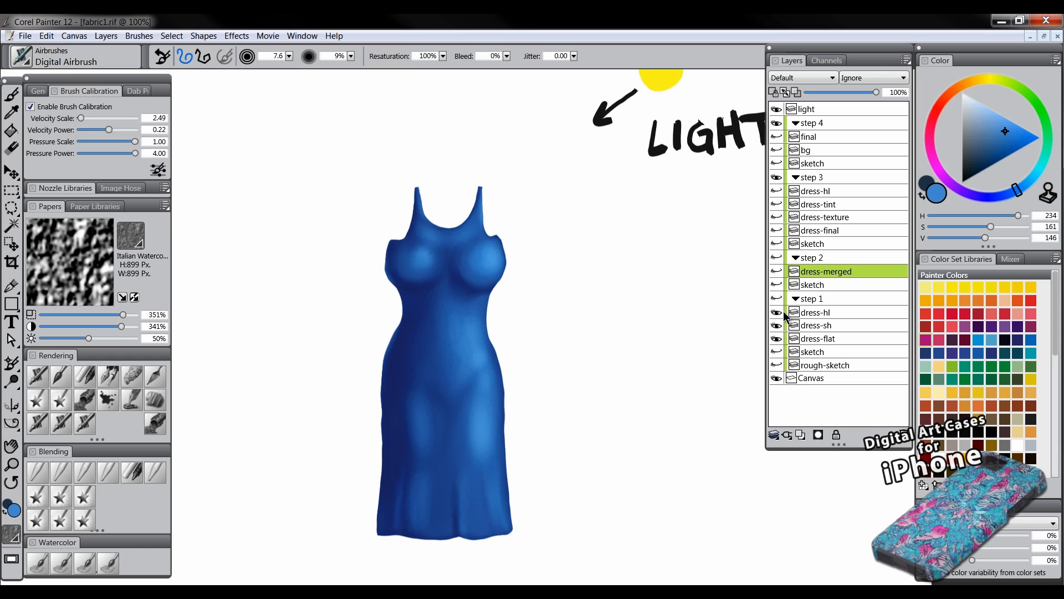
- Examine step 1's dress-hl, dress-sh and dress-flat layers, checking each one's blend mode and what it contributes to the dress
{"action": "left_click", "coordinate": [823, 314]}
{"action": "left_click", "coordinate": [826, 330]}
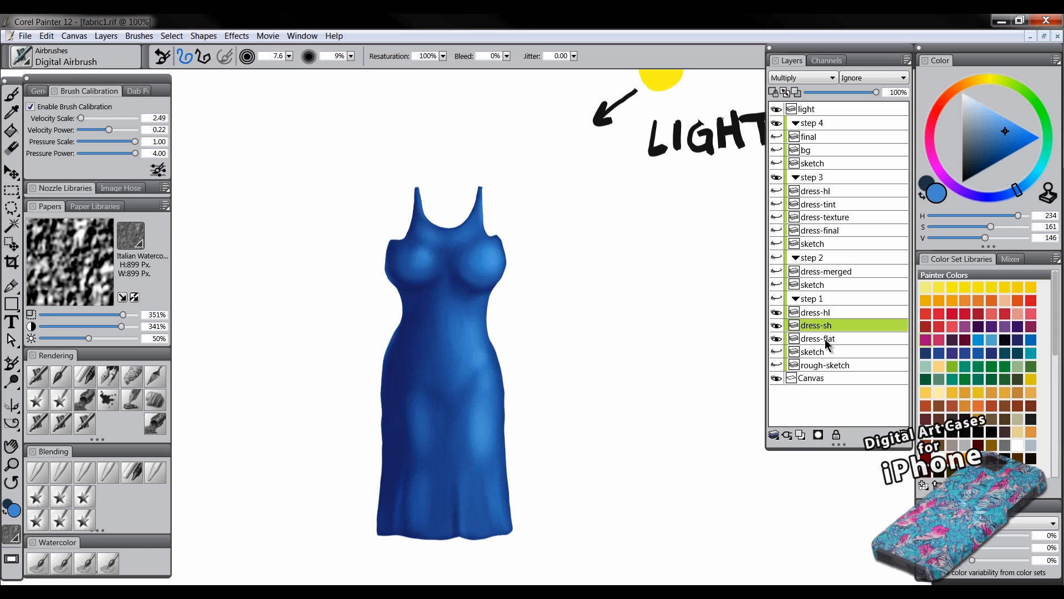
{"action": "left_click", "coordinate": [827, 339]}
{"action": "left_click", "coordinate": [830, 315]}
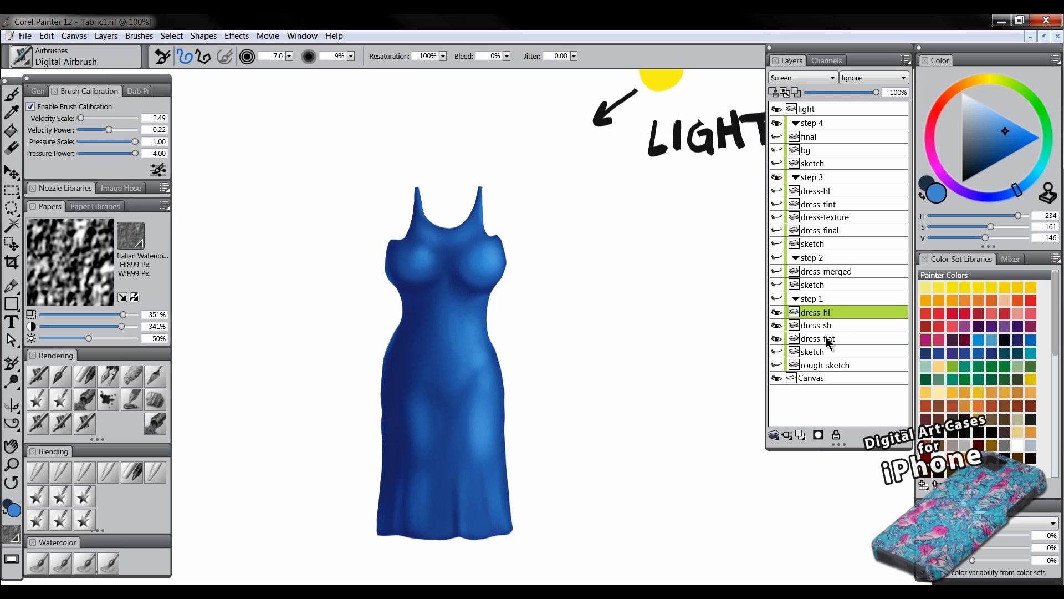
{"action": "left_click", "coordinate": [778, 313]}
{"action": "left_click", "coordinate": [778, 314]}
{"action": "left_click", "coordinate": [778, 326]}
{"action": "left_click", "coordinate": [780, 328]}
{"action": "left_click", "coordinate": [781, 339]}
{"action": "left_click", "coordinate": [785, 339]}
- Merge the dress-hl, dress-sh and dress-flat layers of step 1 into one layer and name it dress-merged
{"action": "left_click", "coordinate": [834, 343], "text": "shift"}
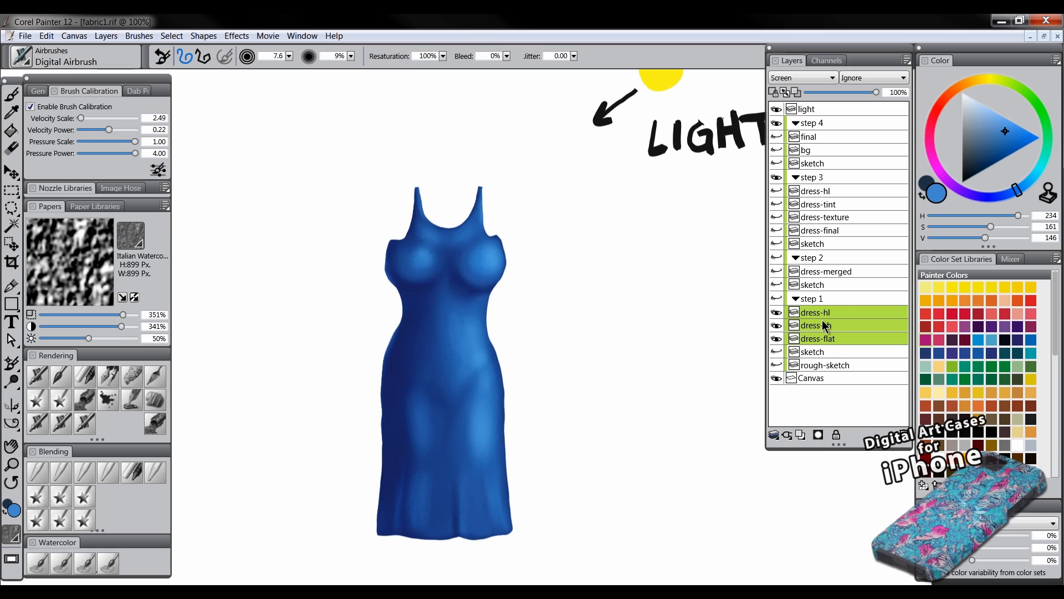
{"action": "key", "text": "ctrl+g"}
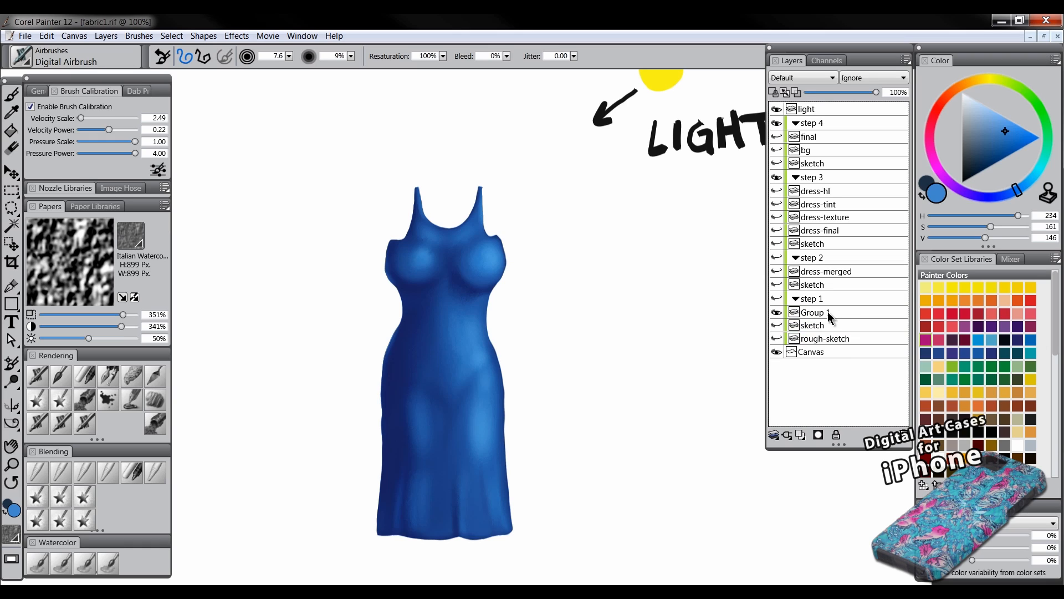
{"action": "left_click", "coordinate": [821, 318]}
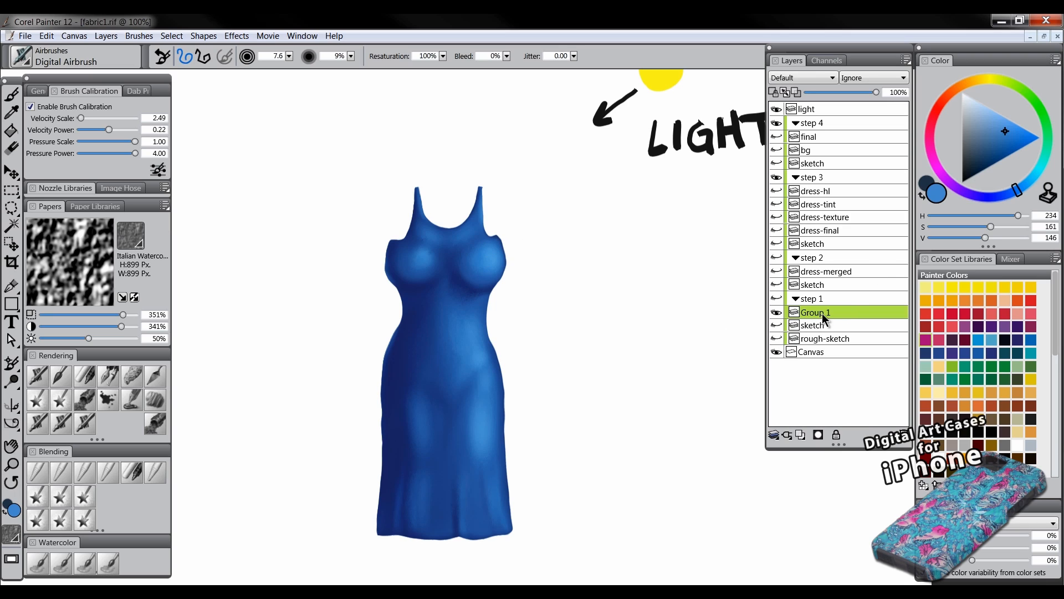
{"action": "left_click", "coordinate": [778, 313]}
{"action": "left_click", "coordinate": [777, 313]}
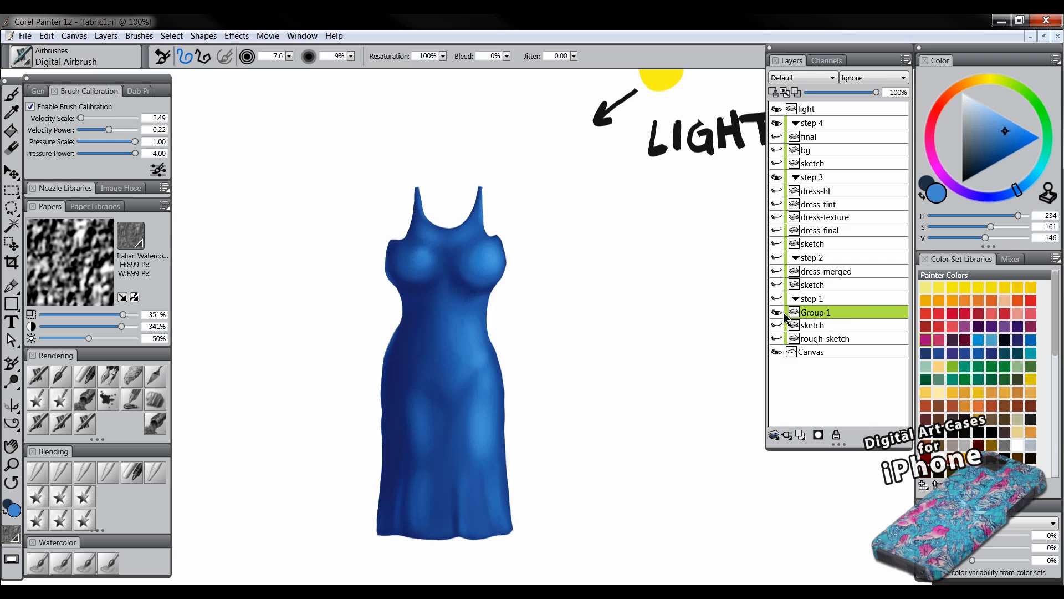
{"action": "double_click", "coordinate": [817, 313]}
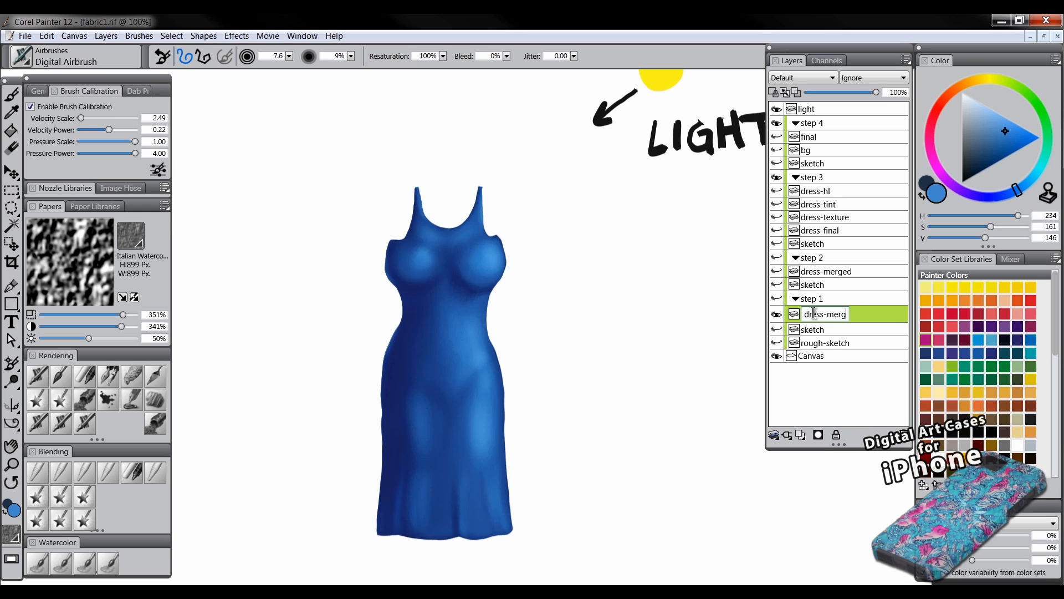
{"action": "key", "text": "Return"}
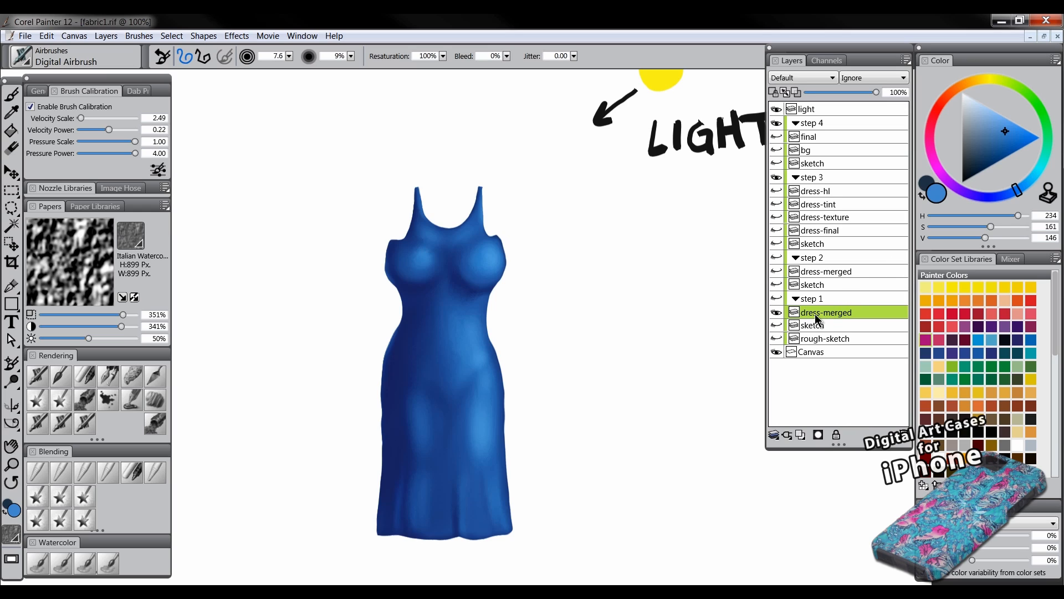
- View the dress-merged and sketch layers of step 2 in place of step 1's merged dress, and hide them again
{"action": "left_click", "coordinate": [777, 311]}
{"action": "left_click", "coordinate": [777, 271]}
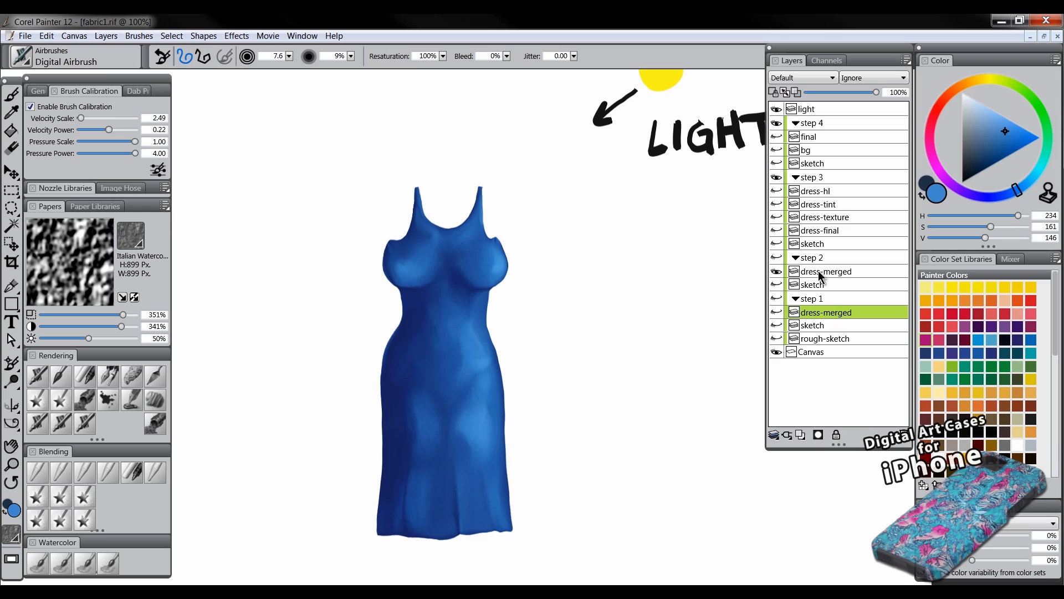
{"action": "left_click", "coordinate": [812, 273]}
{"action": "left_click", "coordinate": [777, 285]}
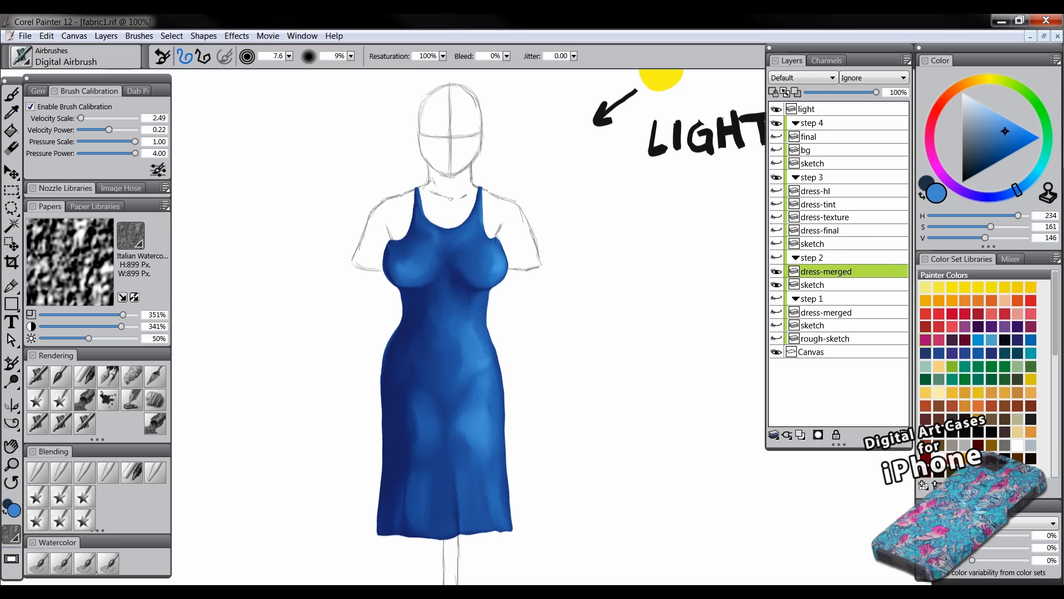
{"action": "left_click", "coordinate": [777, 271]}
{"action": "left_click", "coordinate": [776, 285]}
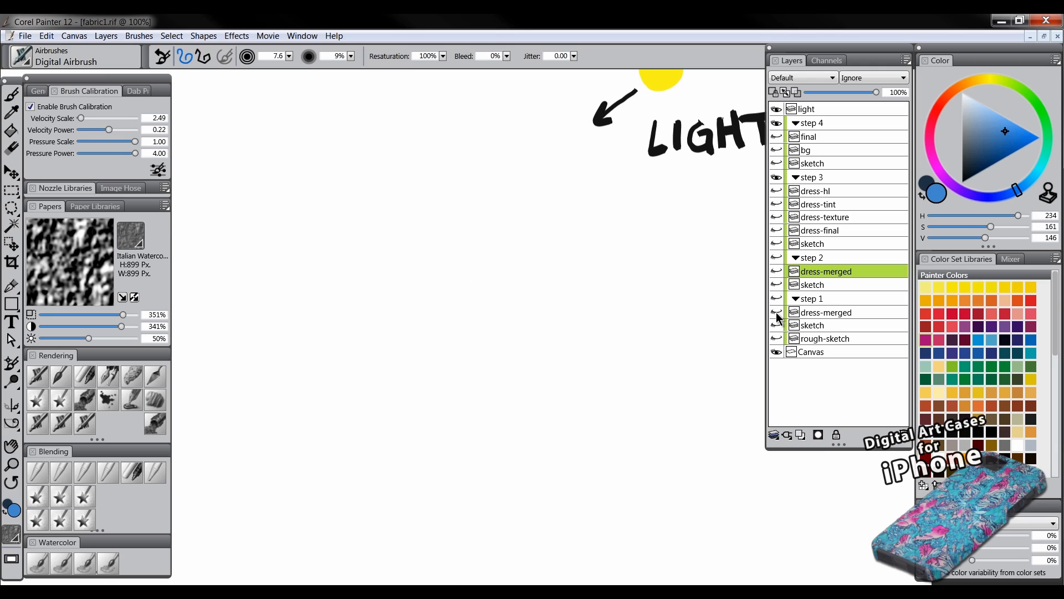
- Show the dress-merged and sketch layers of step 1 and make dress-merged the active layer
{"action": "left_click", "coordinate": [777, 312]}
{"action": "left_click", "coordinate": [777, 325]}
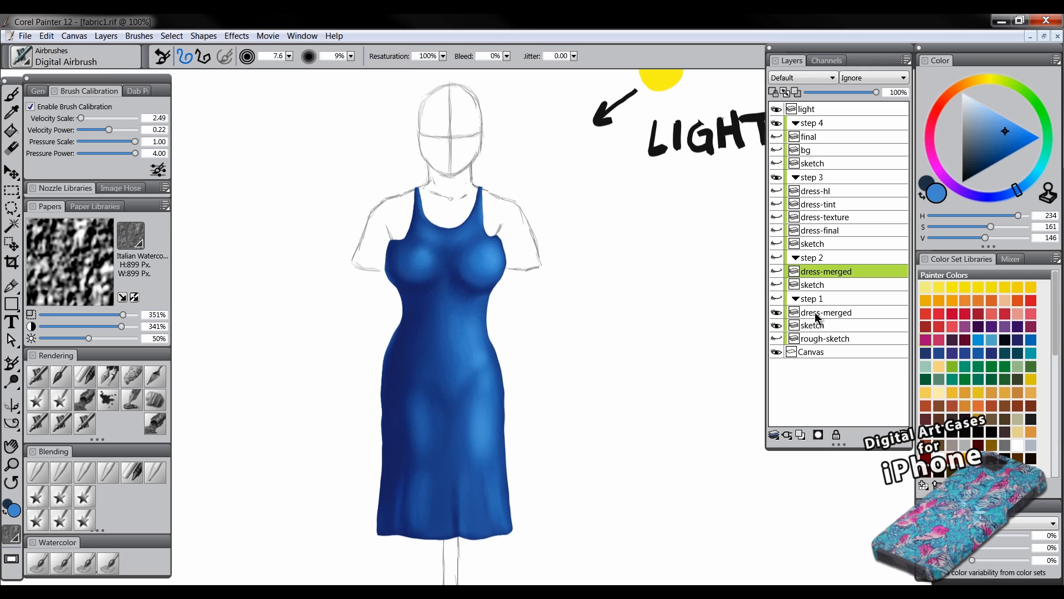
{"action": "left_click", "coordinate": [822, 313]}
{"action": "left_click_drag", "start_coordinate": [590, 403], "coordinate": [618, 395]}
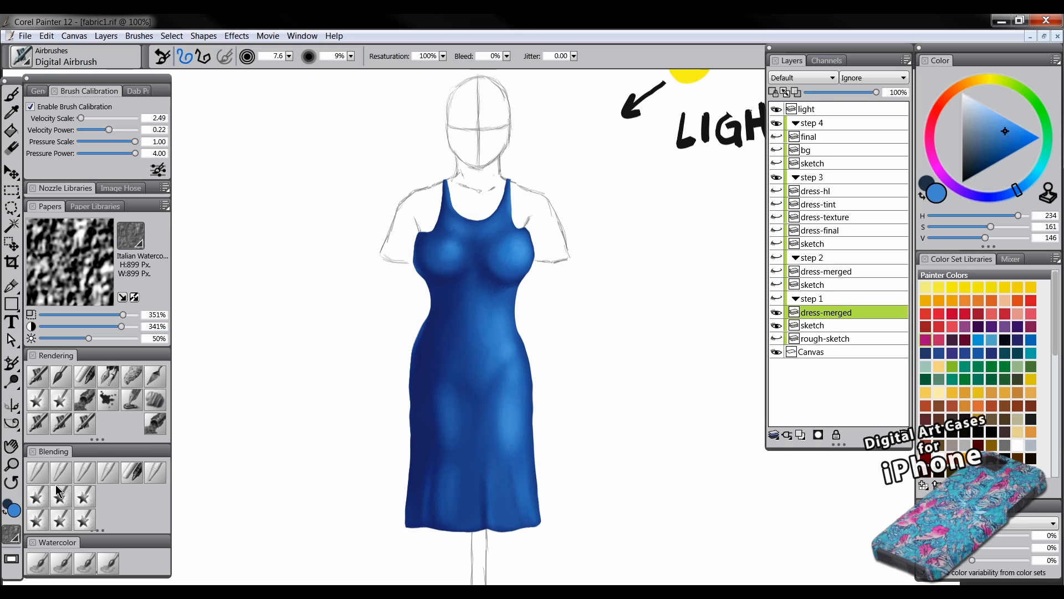
- Reshape the highlights on the bust and abdomen of step 1's dress-merged layer with the Distorto brush at about size 49
{"action": "left_click", "coordinate": [38, 497]}
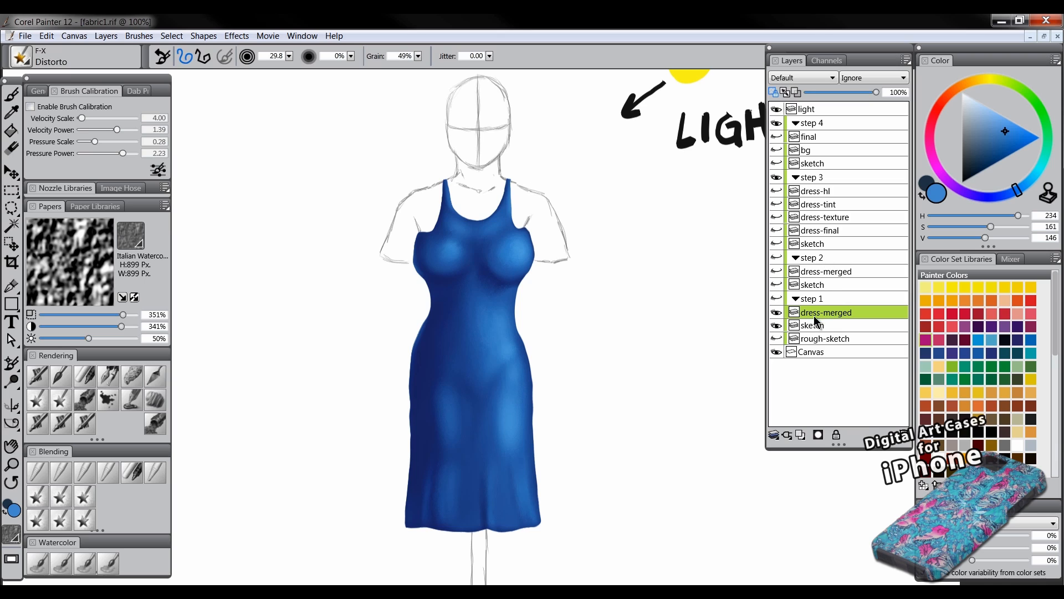
{"action": "left_click", "coordinate": [776, 313]}
{"action": "left_click", "coordinate": [776, 313]}
{"action": "left_click", "coordinate": [777, 313]}
{"action": "left_click", "coordinate": [777, 313]}
{"action": "left_click", "coordinate": [779, 313]}
{"action": "left_click", "coordinate": [779, 313]}
{"action": "mouse_move", "coordinate": [445, 255]}
{"action": "left_mouse_down"}
{"action": "mouse_move", "coordinate": [455, 259]}
{"action": "mouse_move", "coordinate": [434, 261]}
{"action": "left_mouse_up"}
{"action": "left_click_drag", "start_coordinate": [508, 252], "coordinate": [516, 260]}
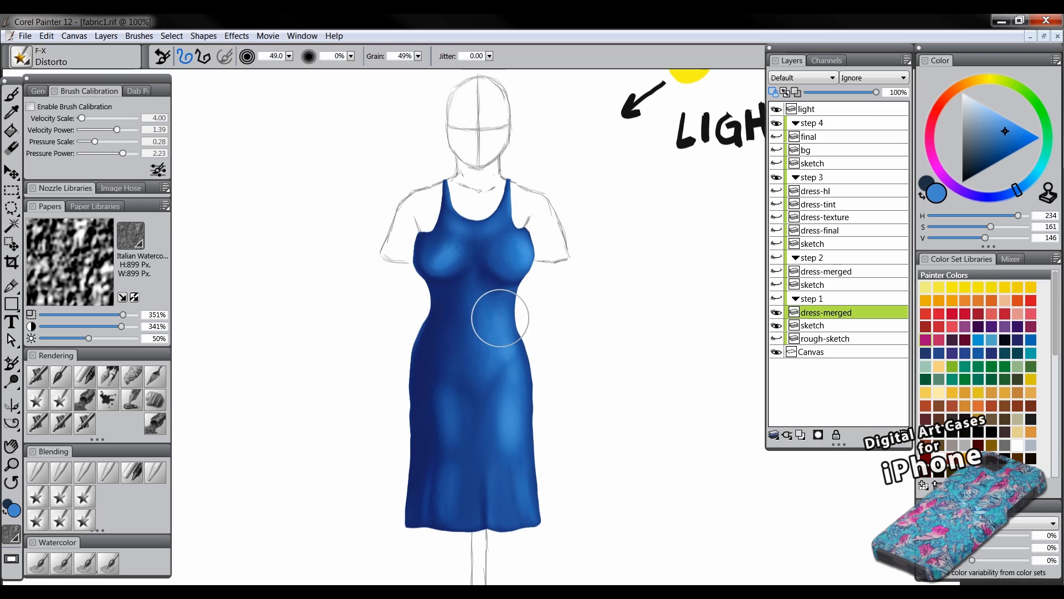
{"action": "left_click_drag", "start_coordinate": [479, 375], "coordinate": [478, 367]}
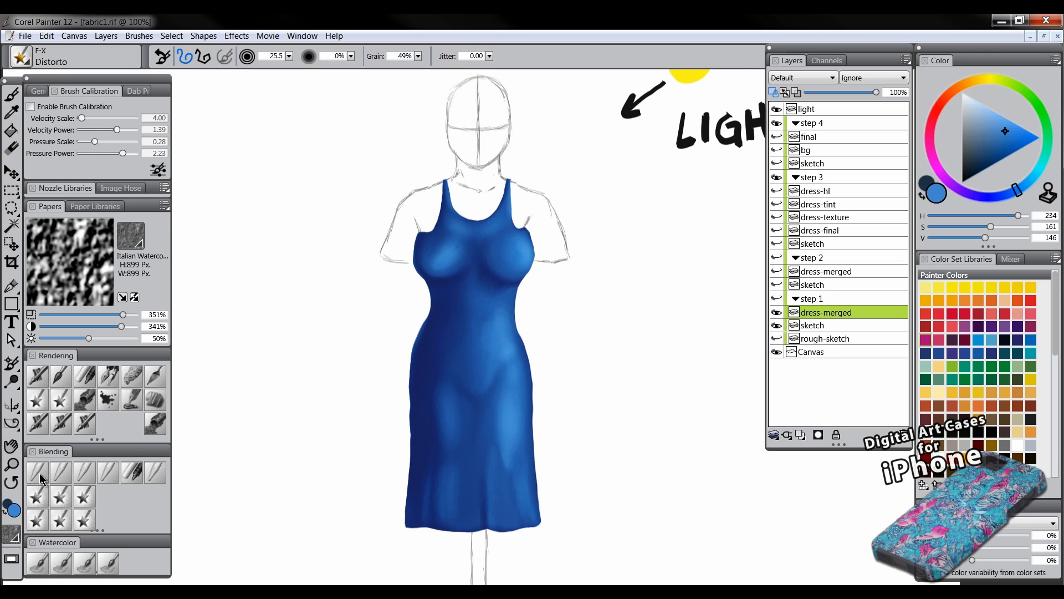
- Refine the shading under the bust at 200% zoom with the Distorto brush at size 25.5, undoing the stray stroke
{"action": "left_click", "coordinate": [11, 464]}
{"action": "left_click", "coordinate": [504, 302]}
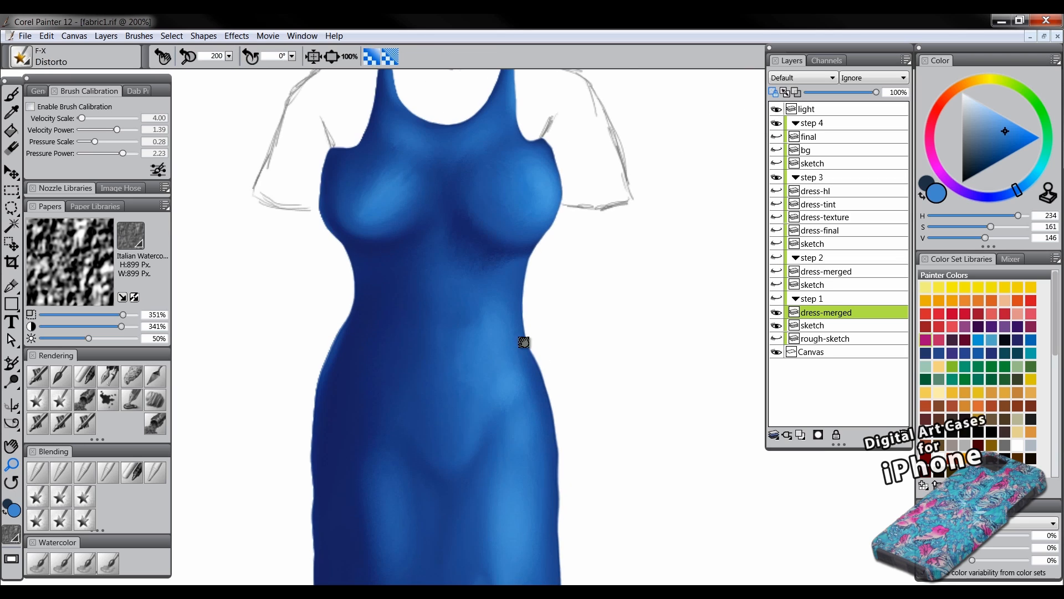
{"action": "key", "text": "b"}
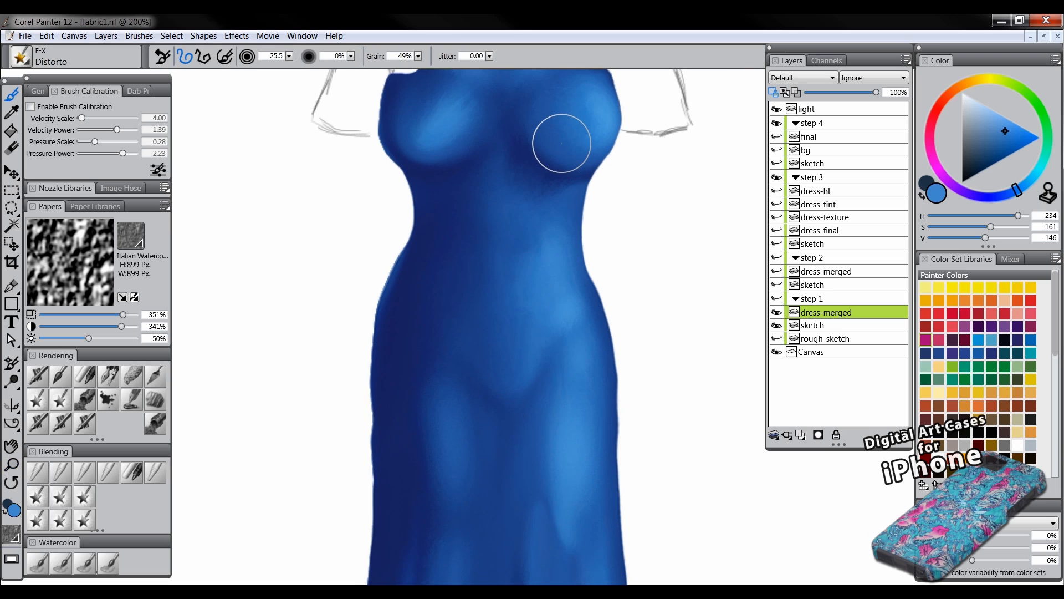
{"action": "left_click_drag", "start_coordinate": [567, 132], "coordinate": [525, 233]}
{"action": "key", "text": "ctrl+z"}
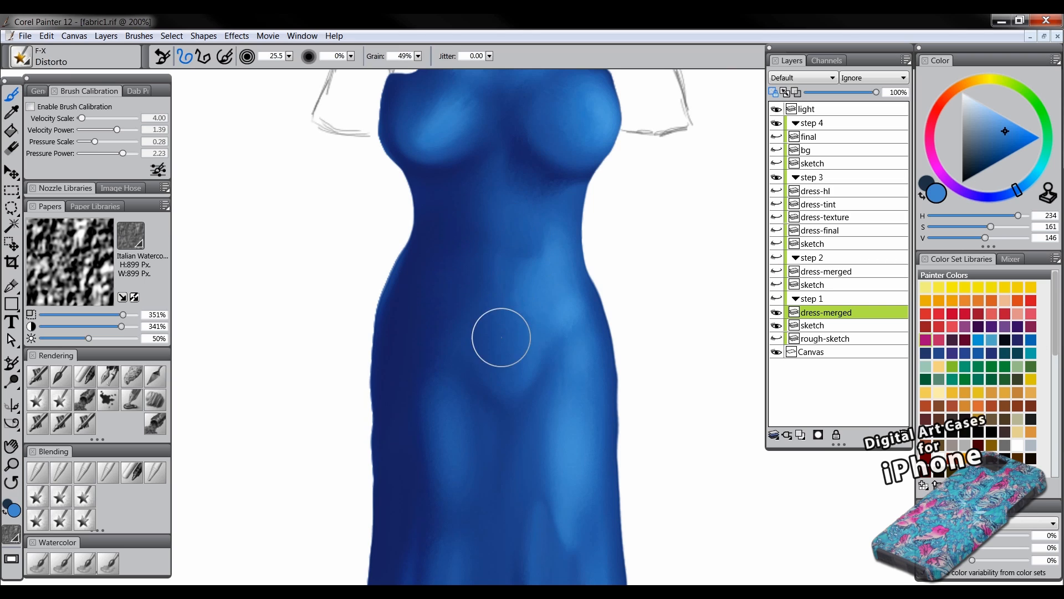
- Reshape the two thigh highlights with the Distorto brush at size 25.5, undoing the test smear across the thighs
{"action": "left_click_drag", "start_coordinate": [570, 386], "coordinate": [599, 235]}
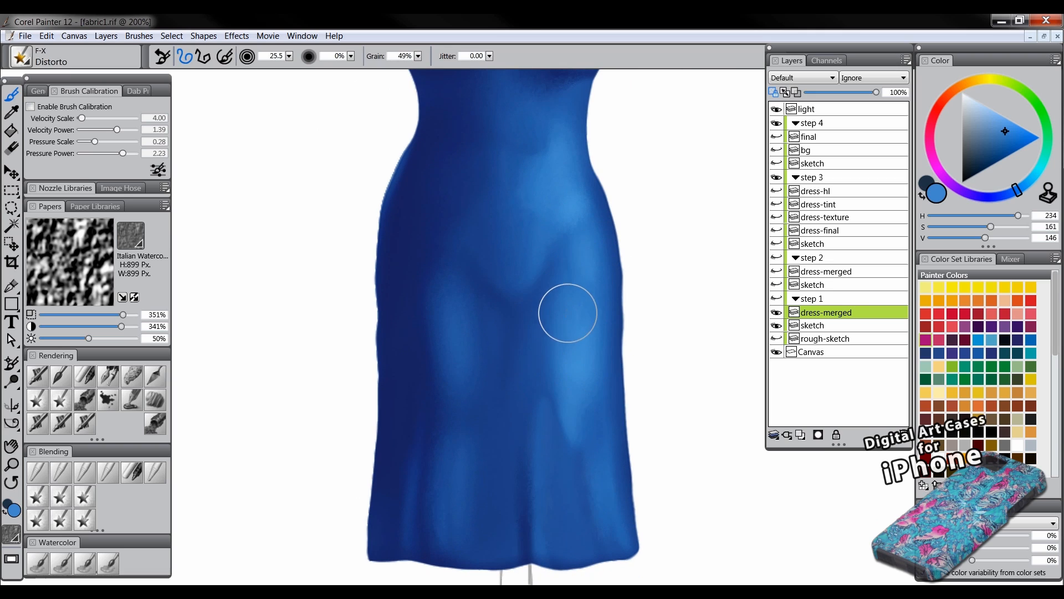
{"action": "left_click_drag", "start_coordinate": [582, 342], "coordinate": [452, 344]}
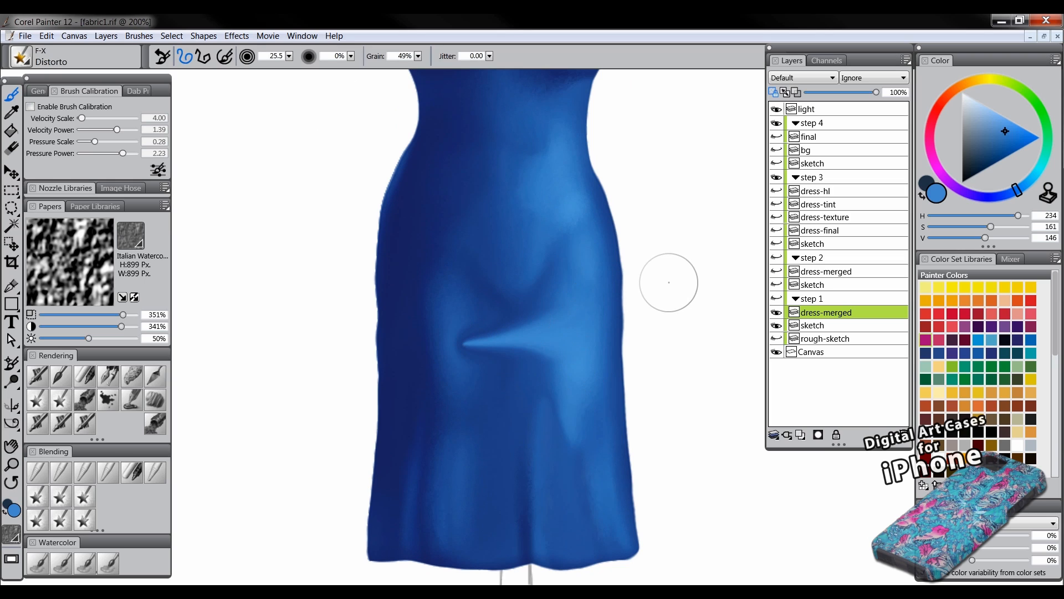
{"action": "key", "text": "ctrl+z"}
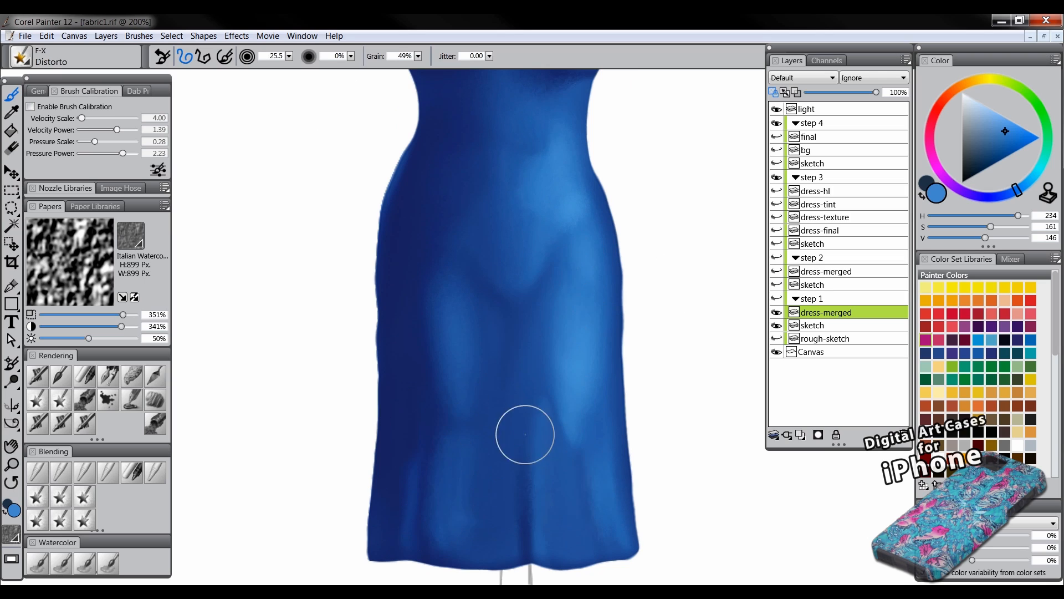
{"action": "left_click_drag", "start_coordinate": [568, 388], "coordinate": [575, 435]}
- Pull fine creases beside the neckline with Distorto at size 5.7, undoing two trial strokes, and enlarge the brush to 32.6
{"action": "scroll", "coordinate": [575, 435], "scroll_direction": "up", "scroll_amount": 5}
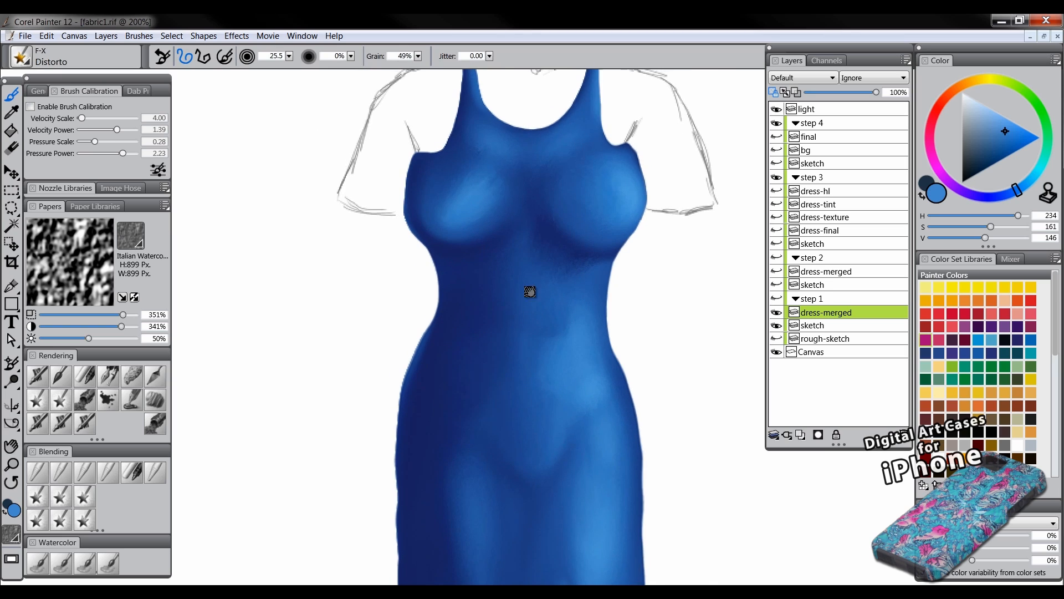
{"action": "left_click_drag", "start_coordinate": [593, 310], "coordinate": [564, 187]}
{"action": "mouse_move", "coordinate": [396, 205]}
{"action": "left_mouse_down"}
{"action": "mouse_move", "coordinate": [519, 133]}
{"action": "mouse_move", "coordinate": [464, 278]}
{"action": "mouse_move", "coordinate": [494, 437]}
{"action": "left_mouse_up"}
{"action": "key", "text": "ctrl+z"}
{"action": "key", "text": "ctrl+z"}
{"action": "scroll", "coordinate": [560, 340], "scroll_direction": "up", "scroll_amount": 4}
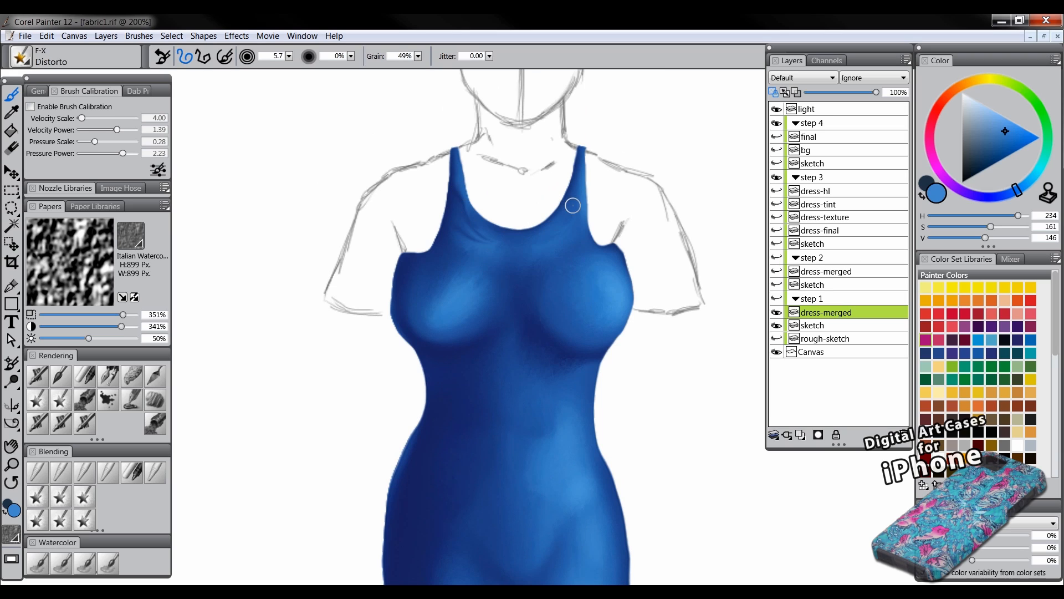
{"action": "key", "text": "bracketright"}
{"action": "key", "text": "bracketright"}
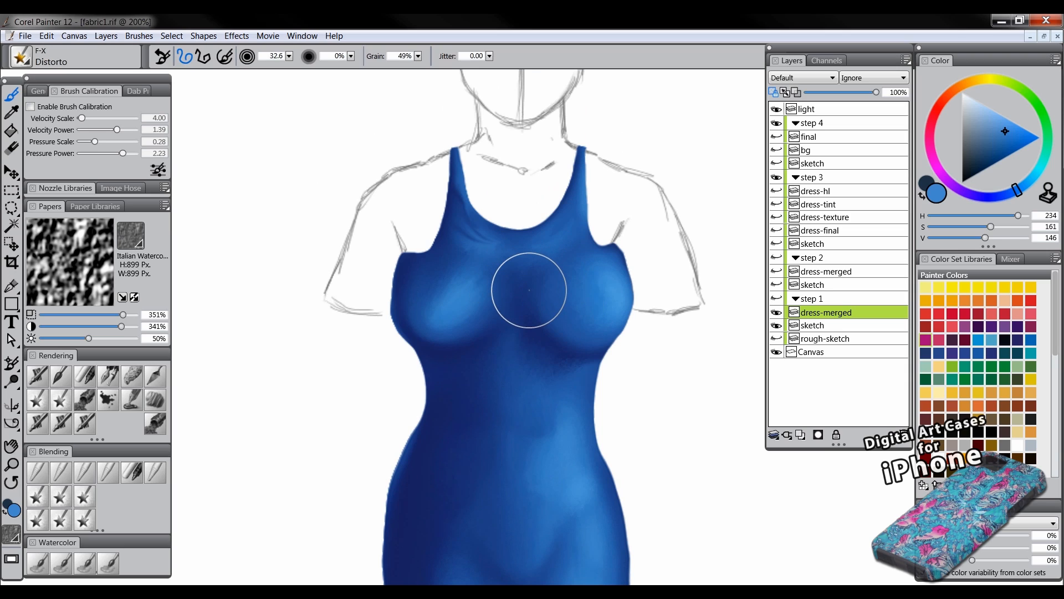
- Tighten the shading between and under the busts with the Pinch brush at about size 31.7
{"action": "left_click", "coordinate": [86, 498]}
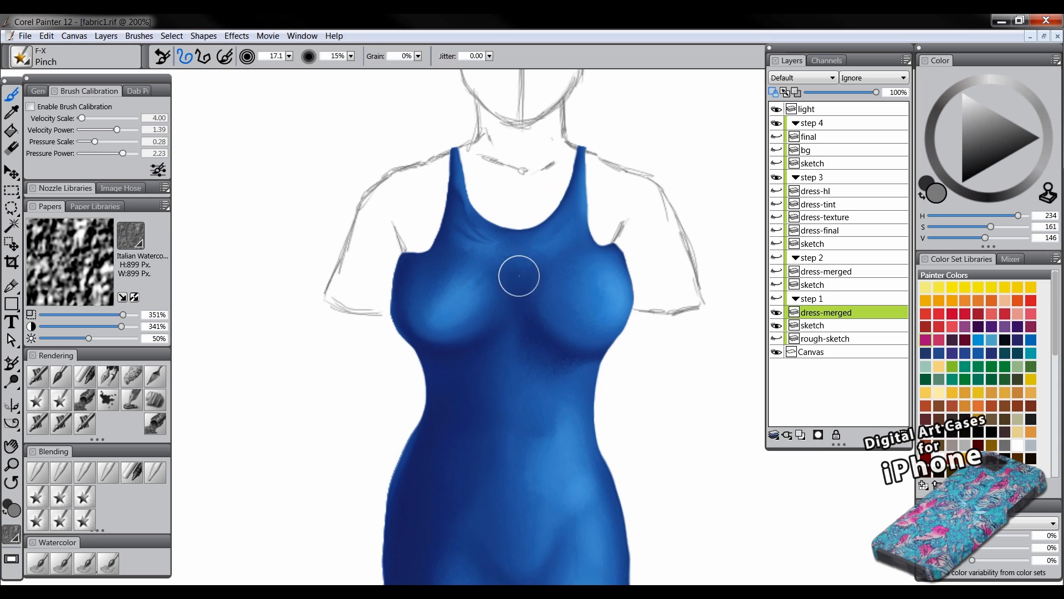
{"action": "left_click_drag", "start_coordinate": [533, 298], "coordinate": [527, 285]}
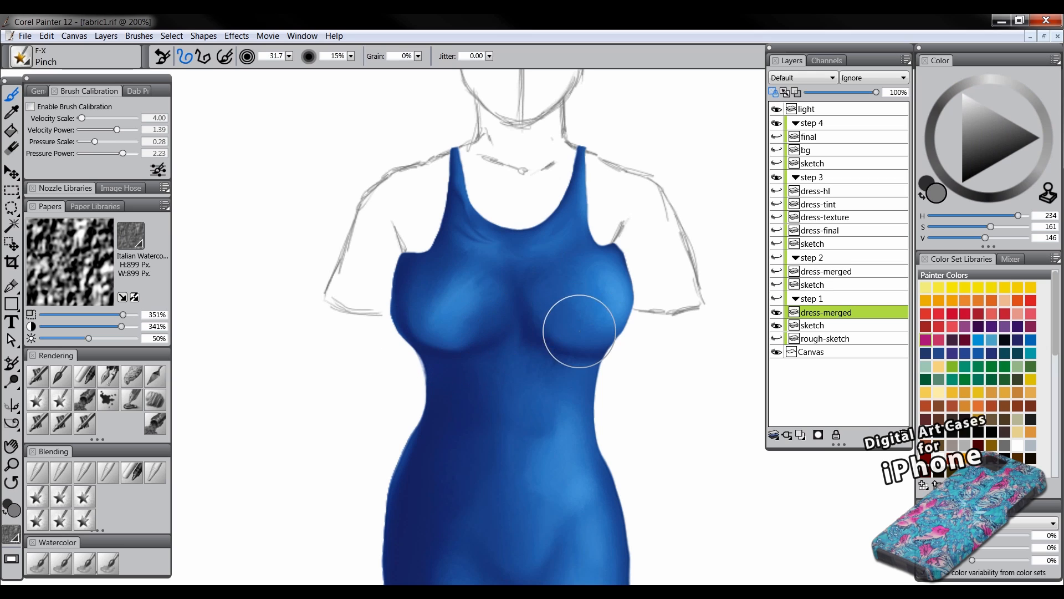
{"action": "left_click_drag", "start_coordinate": [529, 309], "coordinate": [509, 221]}
{"action": "left_click_drag", "start_coordinate": [525, 311], "coordinate": [522, 224]}
{"action": "left_click_drag", "start_coordinate": [504, 339], "coordinate": [509, 366]}
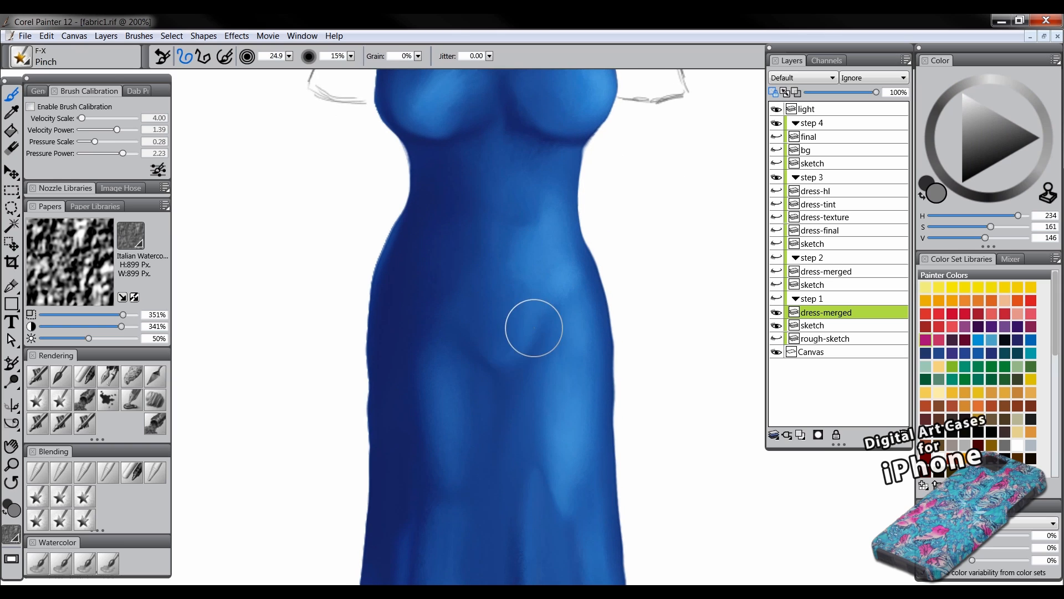
- Pinch the skirt's folds between the thighs and the hem, reducing the Pinch brush from 24.9 to 11.4
{"action": "left_click_drag", "start_coordinate": [549, 425], "coordinate": [542, 289]}
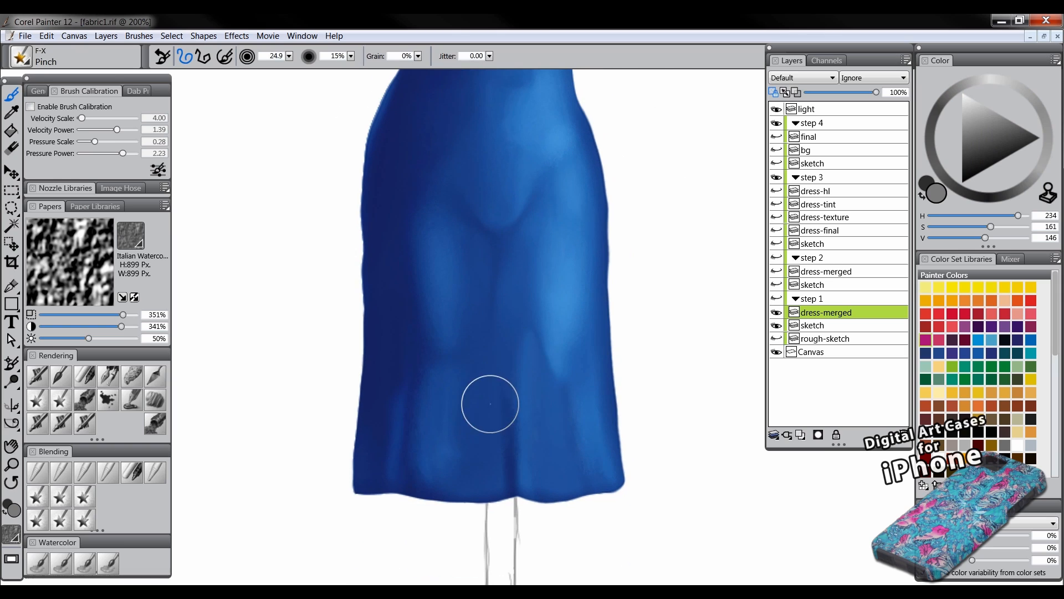
{"action": "left_click_drag", "start_coordinate": [411, 416], "coordinate": [413, 403]}
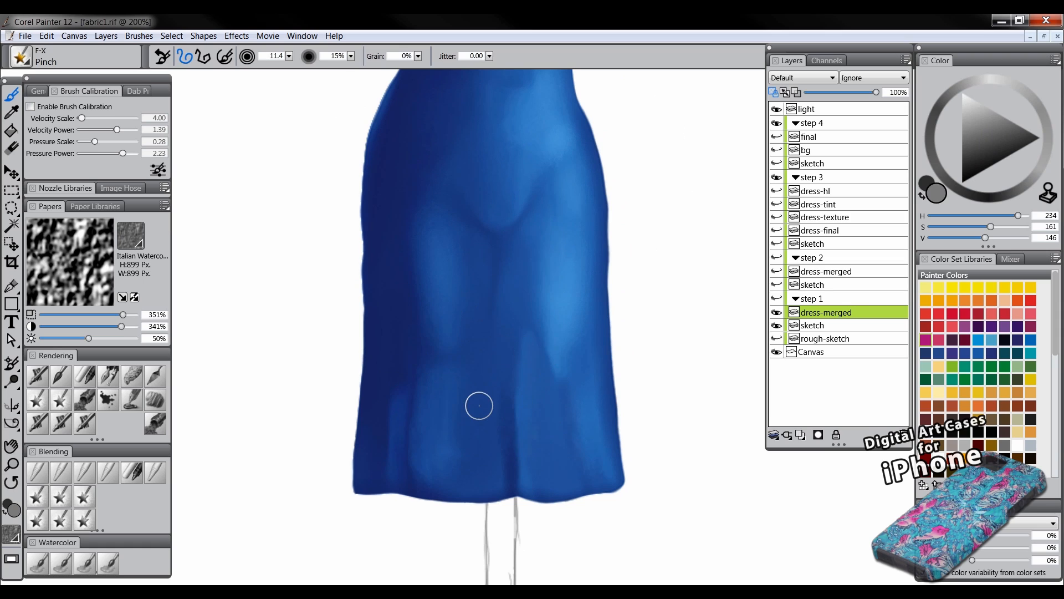
{"action": "left_click_drag", "start_coordinate": [553, 302], "coordinate": [548, 481]}
{"action": "left_click_drag", "start_coordinate": [493, 195], "coordinate": [477, 369]}
- Soften the creases and shading around the neckline and bust with the Diffuse Blur blender at size 13.1
{"action": "left_click", "coordinate": [11, 467]}
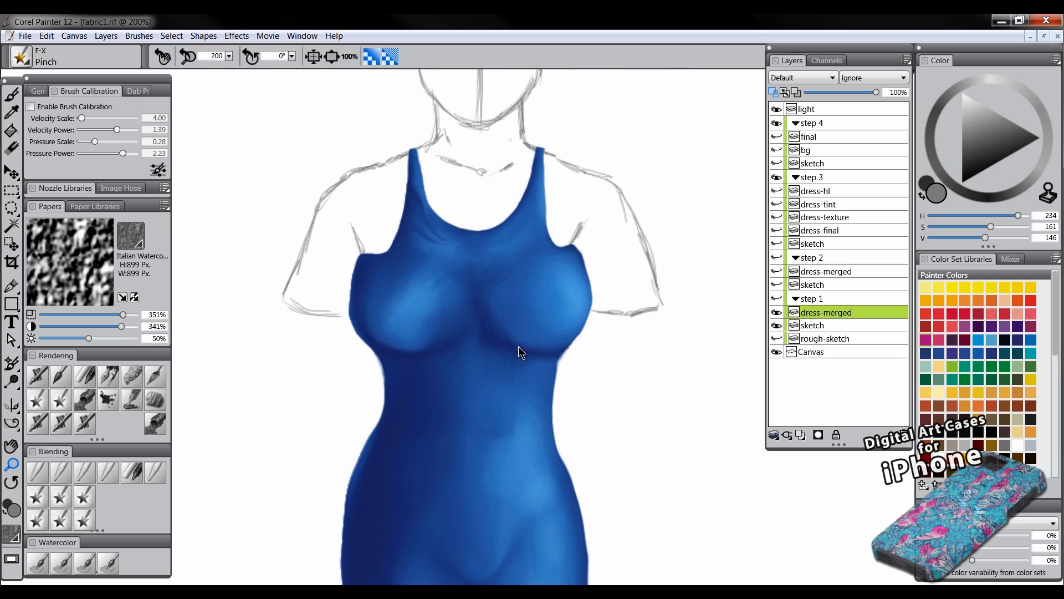
{"action": "left_click", "coordinate": [41, 470]}
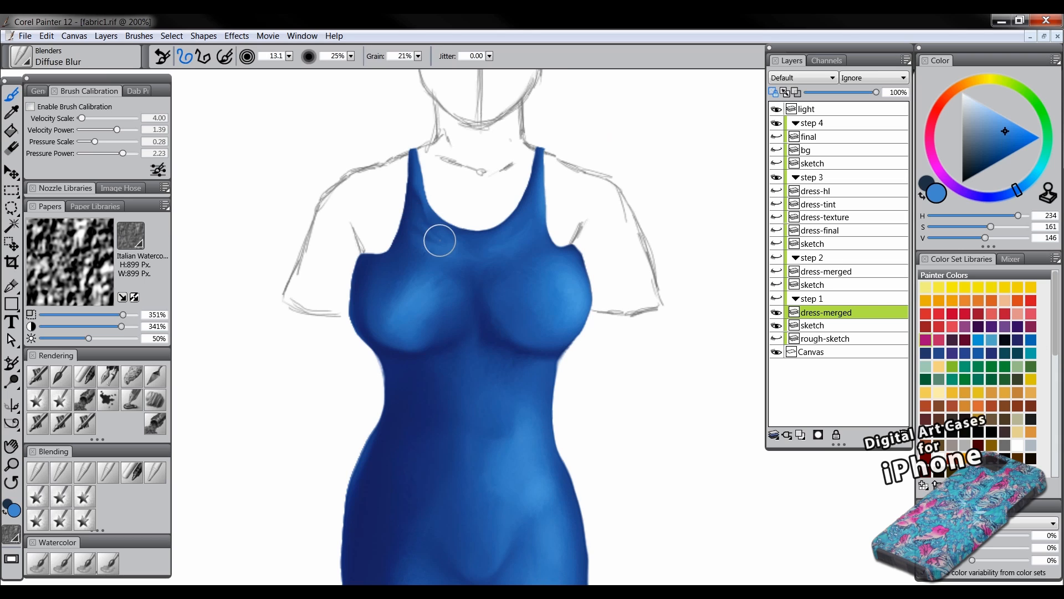
{"action": "scroll", "coordinate": [455, 290], "scroll_direction": "down", "scroll_amount": 3}
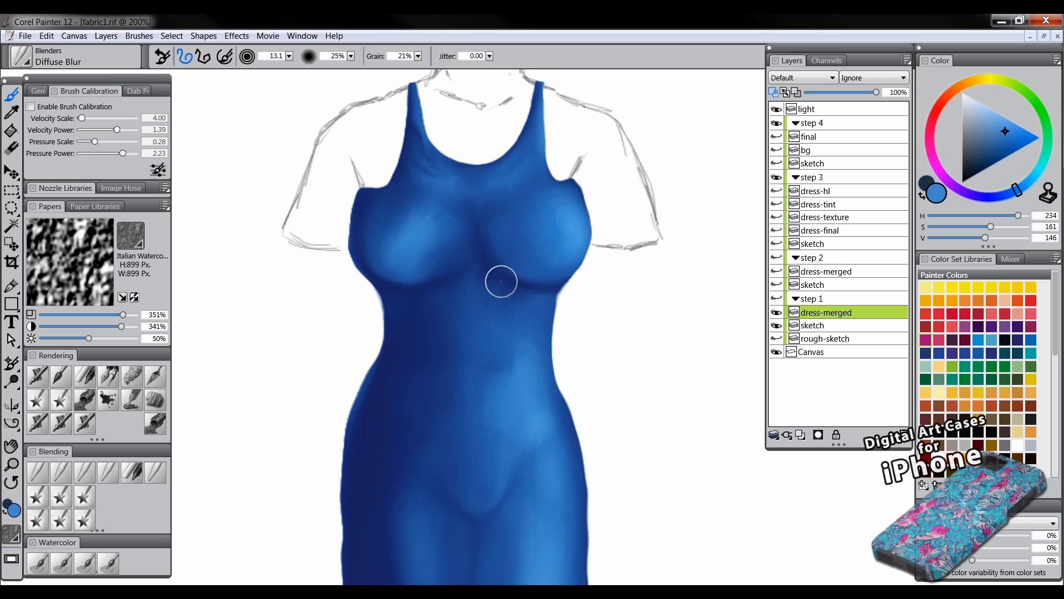
{"action": "left_click", "coordinate": [12, 465]}
{"action": "left_click", "coordinate": [513, 441], "text": "alt"}
{"action": "left_click_drag", "start_coordinate": [531, 447], "coordinate": [534, 380]}
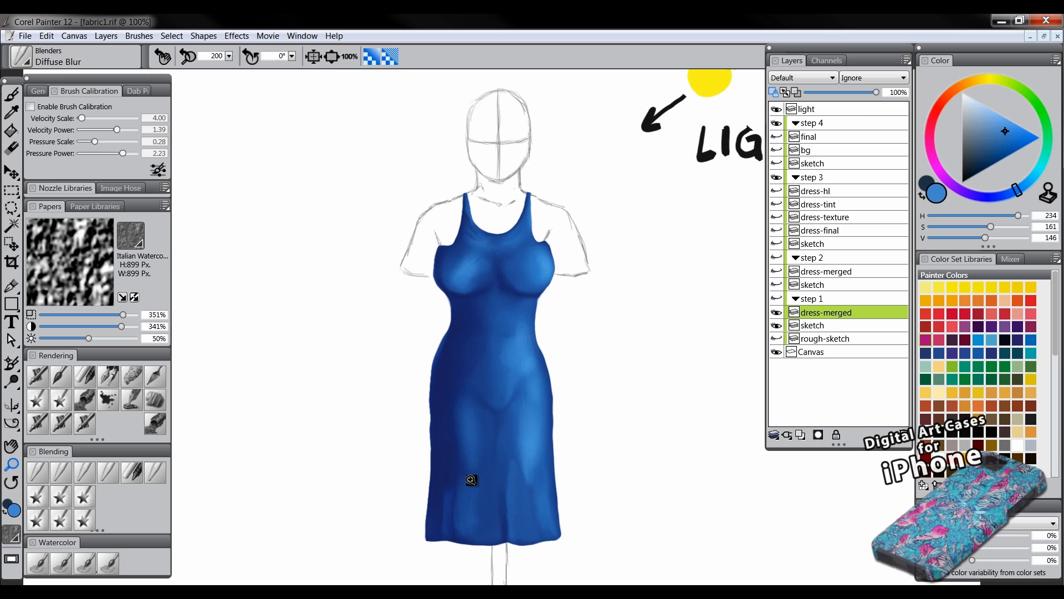
- Hide step 1's dress-merged and sketch layers, and show step 3's dress-final and sketch layers instead
{"action": "left_click", "coordinate": [777, 312]}
{"action": "left_click", "coordinate": [778, 271]}
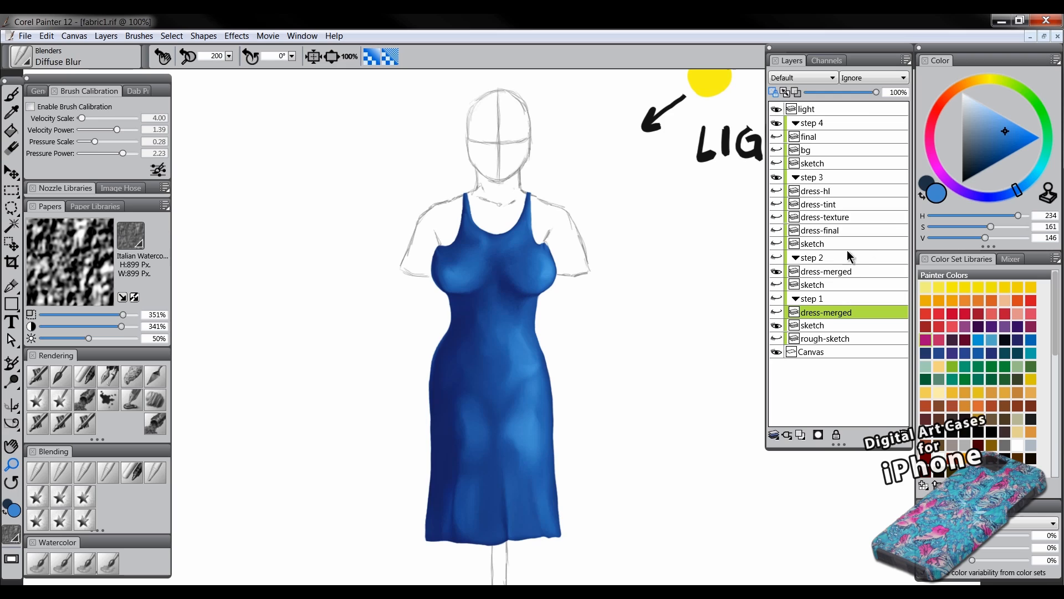
{"action": "left_click", "coordinate": [777, 272]}
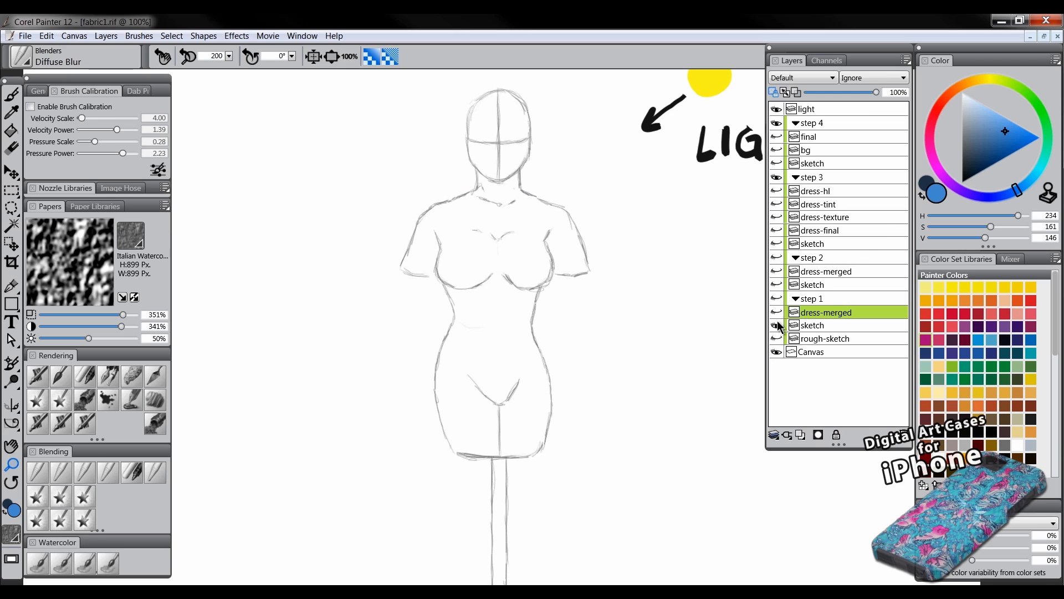
{"action": "left_click", "coordinate": [776, 325]}
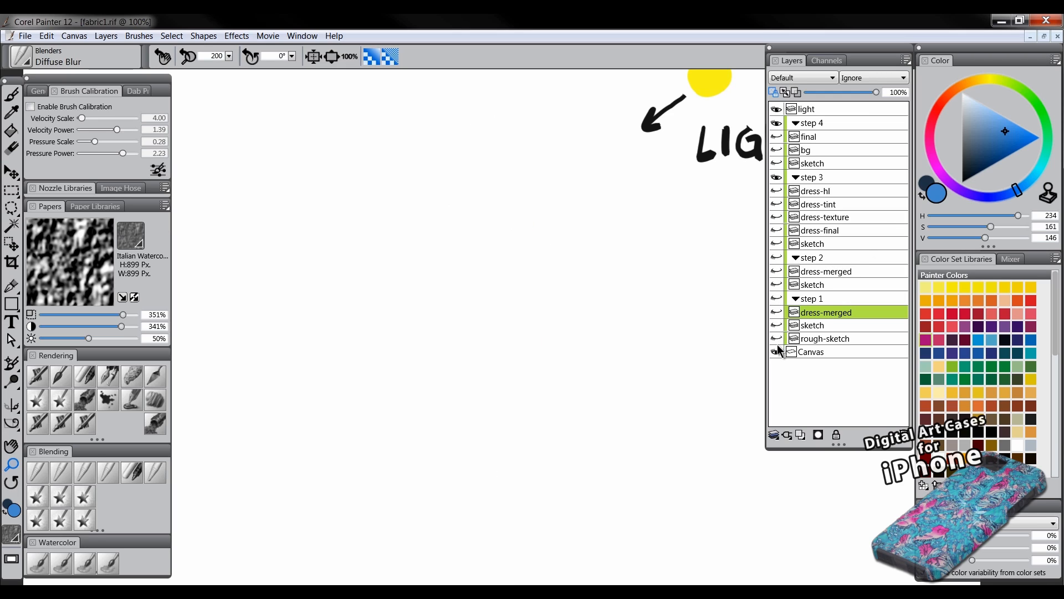
{"action": "left_click", "coordinate": [777, 231]}
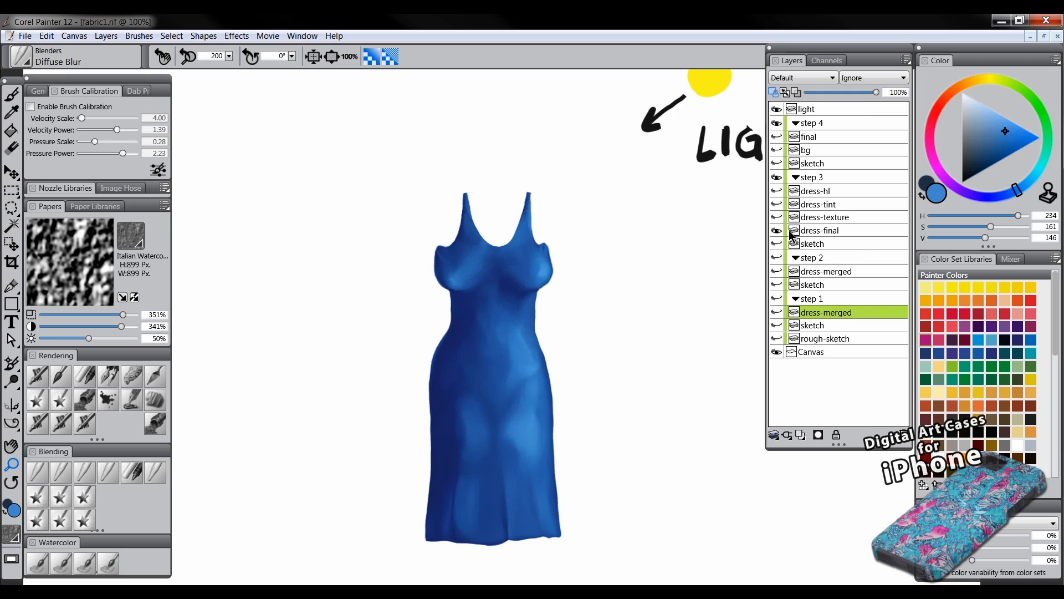
{"action": "left_click", "coordinate": [777, 244]}
{"action": "left_click_drag", "start_coordinate": [569, 340], "coordinate": [565, 359]}
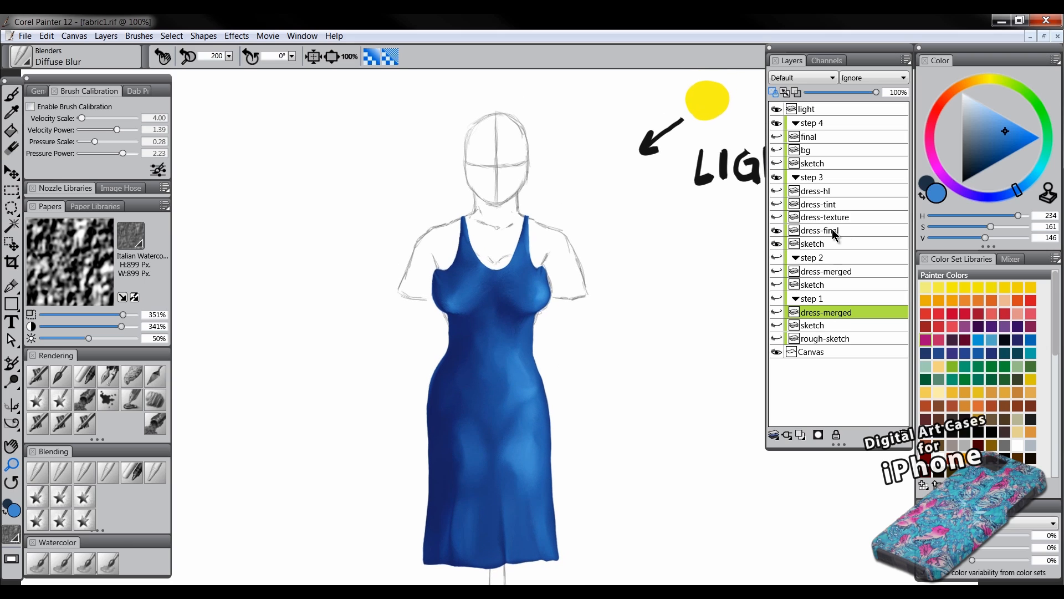
- Examine the fabric texture on the dress up close by switching the dress-texture layer on and off
{"action": "left_click", "coordinate": [777, 218]}
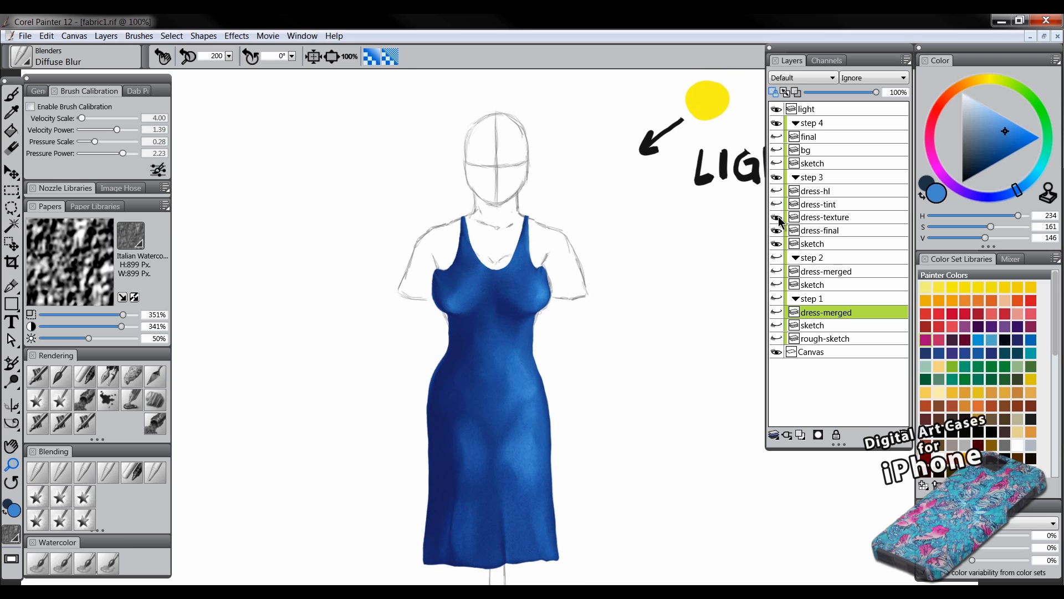
{"action": "left_click", "coordinate": [506, 367]}
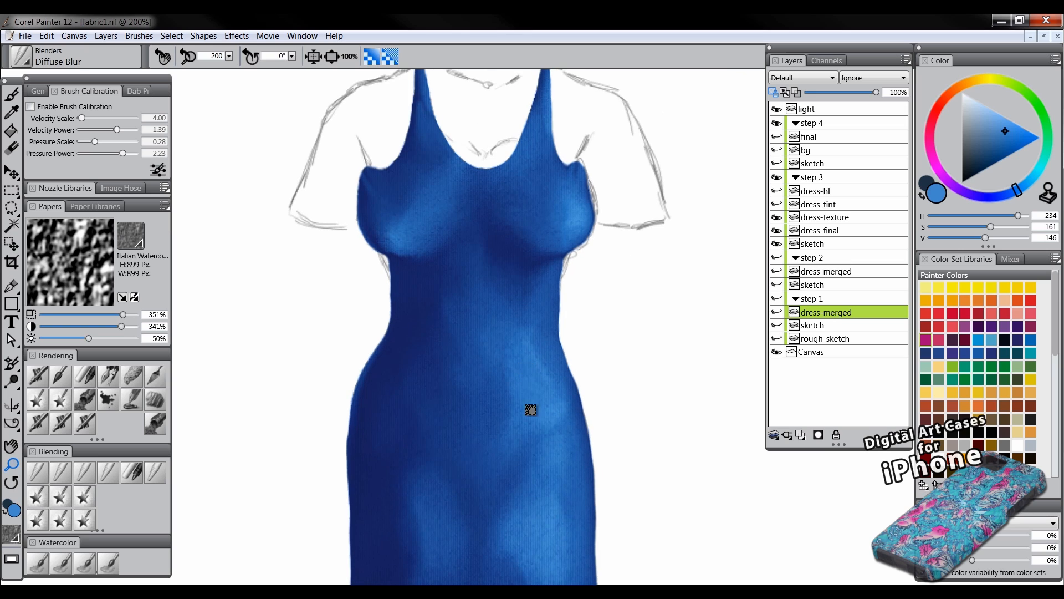
{"action": "left_click_drag", "start_coordinate": [531, 410], "coordinate": [554, 323]}
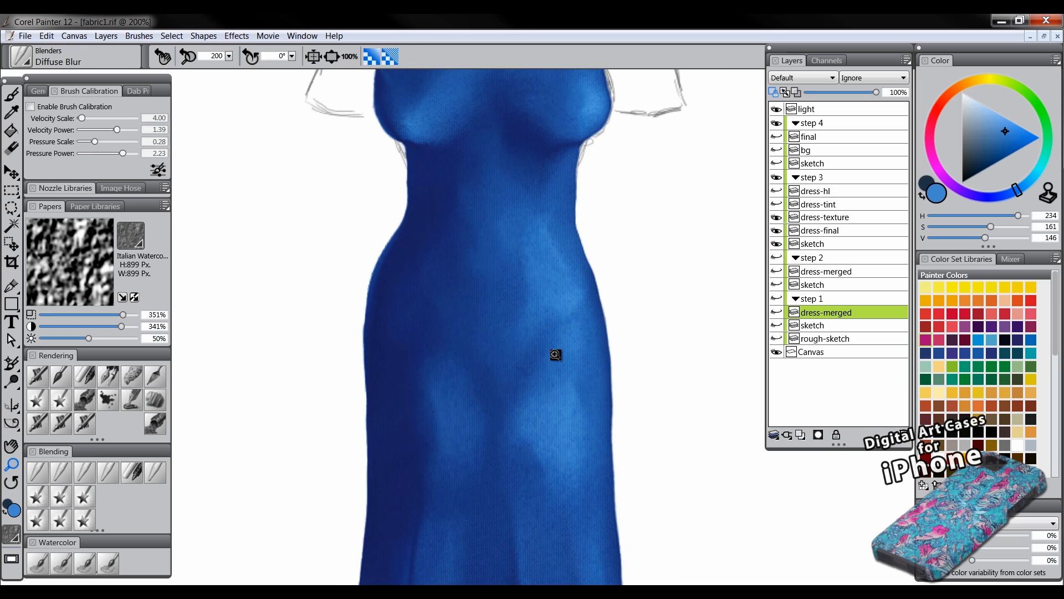
{"action": "left_click", "coordinate": [778, 217]}
{"action": "left_click", "coordinate": [778, 218]}
{"action": "left_click", "coordinate": [778, 218]}
{"action": "left_click", "coordinate": [779, 218]}
{"action": "left_click", "coordinate": [779, 218]}
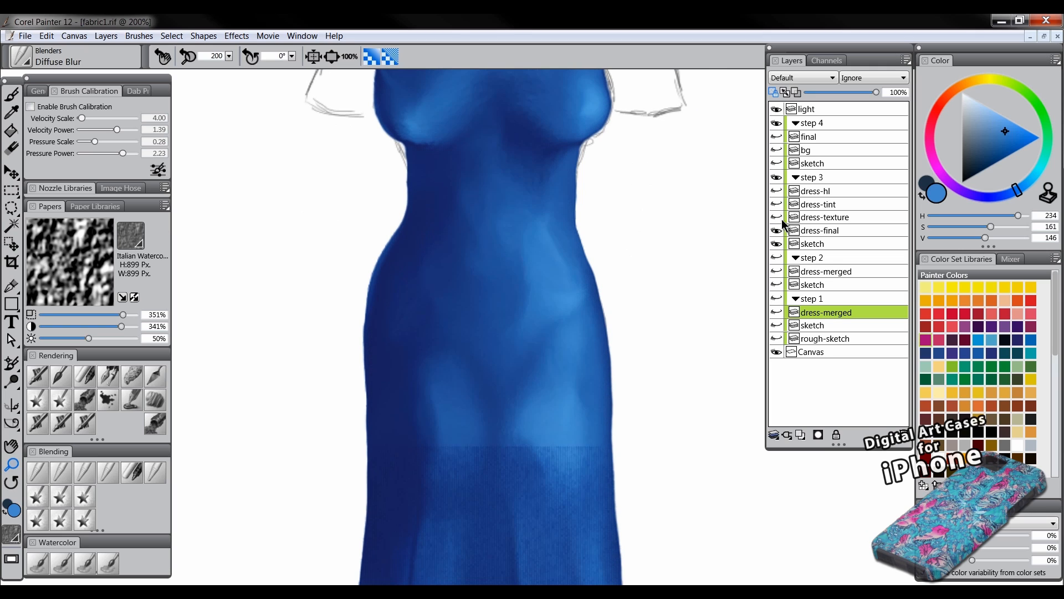
- Load the dress-final layer's content as a selection and hide the selection outline
{"action": "left_click", "coordinate": [823, 231]}
{"action": "left_click", "coordinate": [584, 322], "text": "alt"}
{"action": "left_click", "coordinate": [584, 322], "text": "alt"}
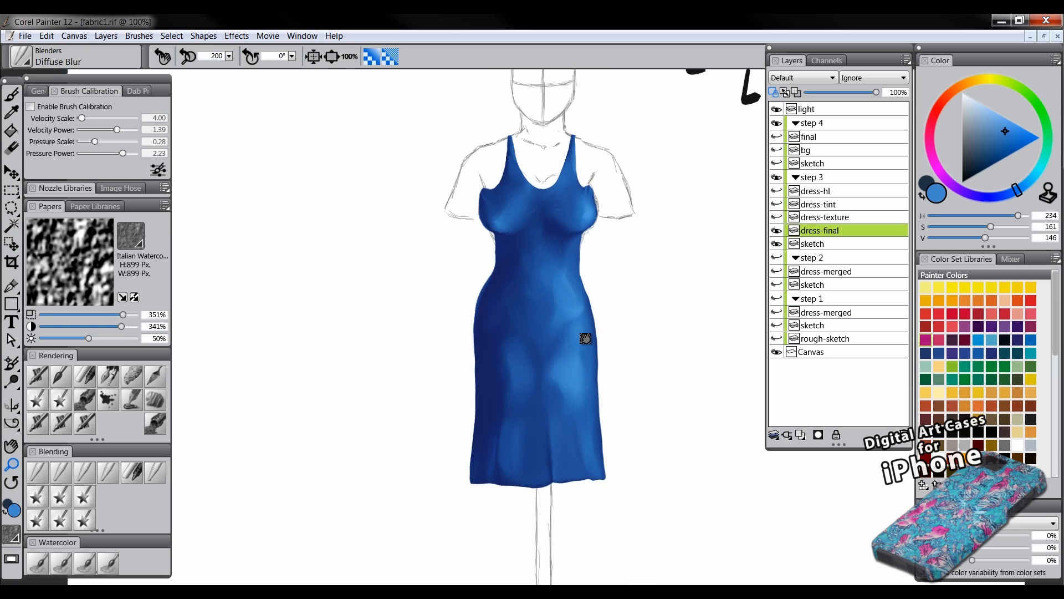
{"action": "right_click", "coordinate": [820, 231]}
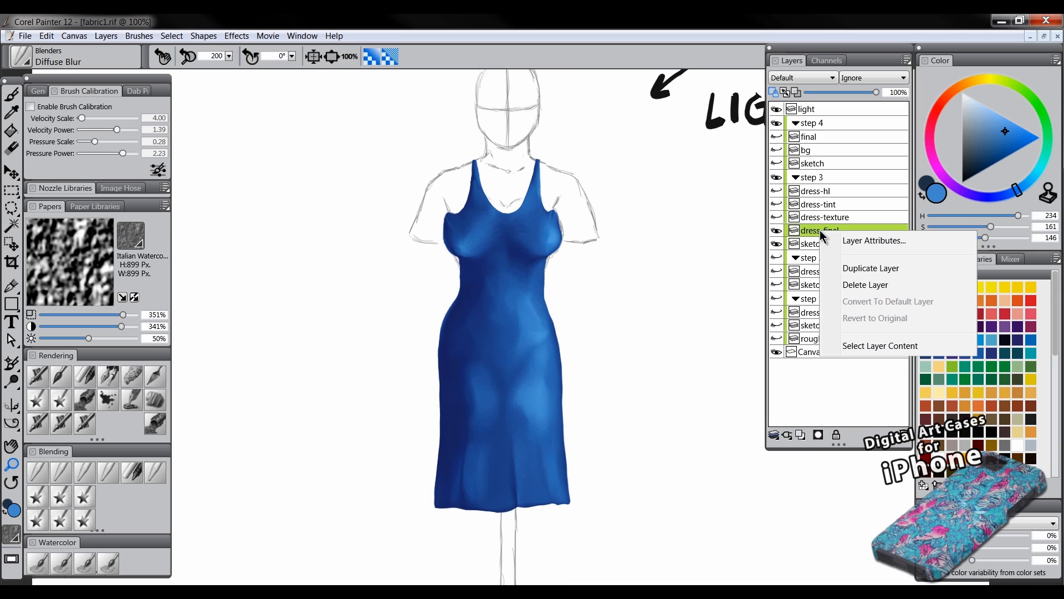
{"action": "left_click", "coordinate": [872, 345]}
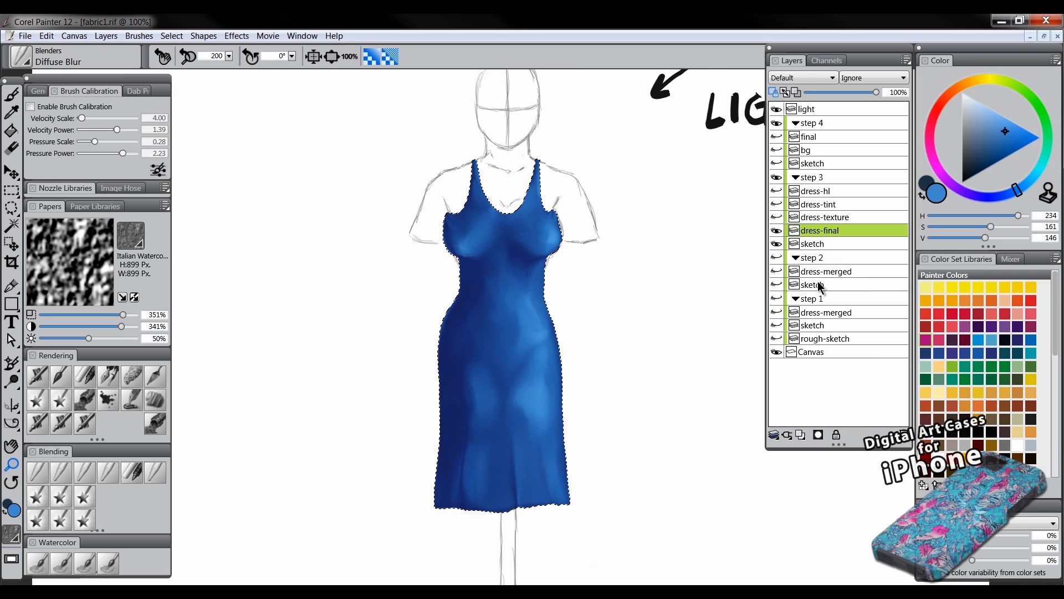
{"action": "key", "text": "ctrl+d"}
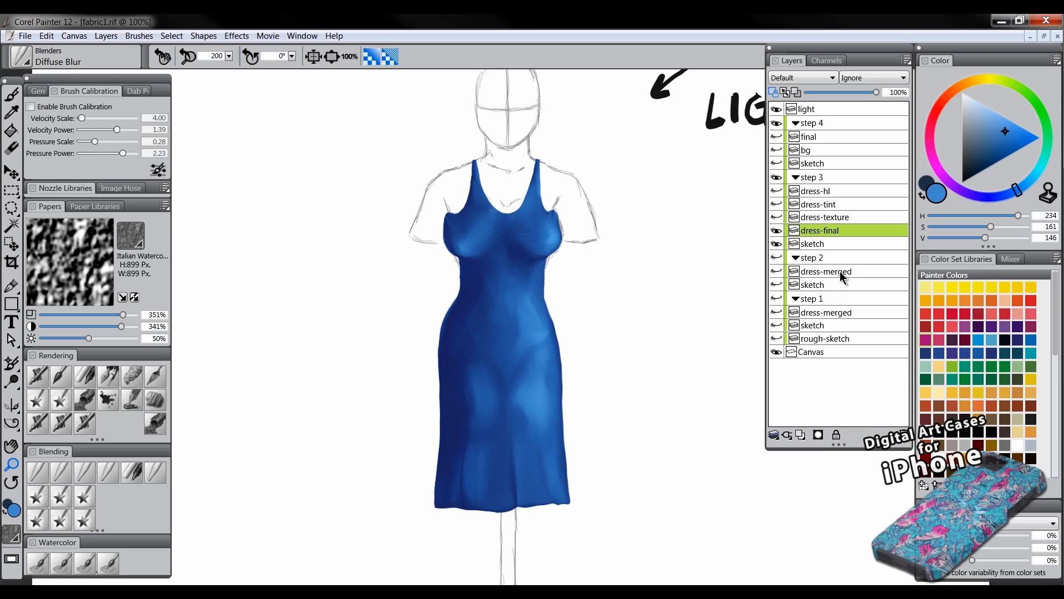
- Add a new layer above dress-final, name it "texture" and set its blending to Multiply
{"action": "left_click", "coordinate": [802, 435]}
{"action": "double_click", "coordinate": [817, 232]}
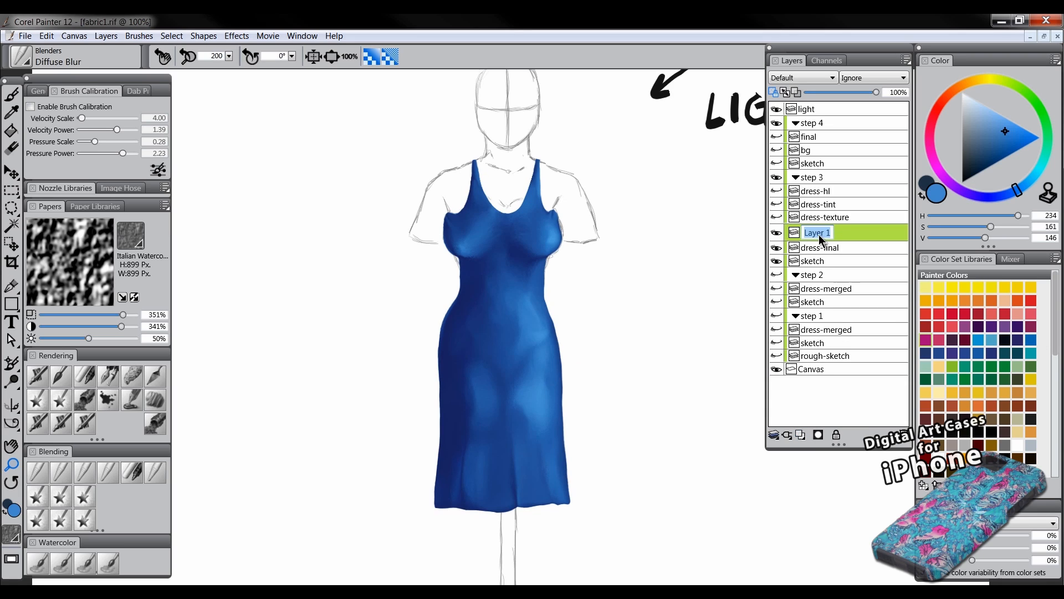
{"action": "type", "text": "texture"}
{"action": "key", "text": "Return"}
{"action": "left_click", "coordinate": [794, 79]}
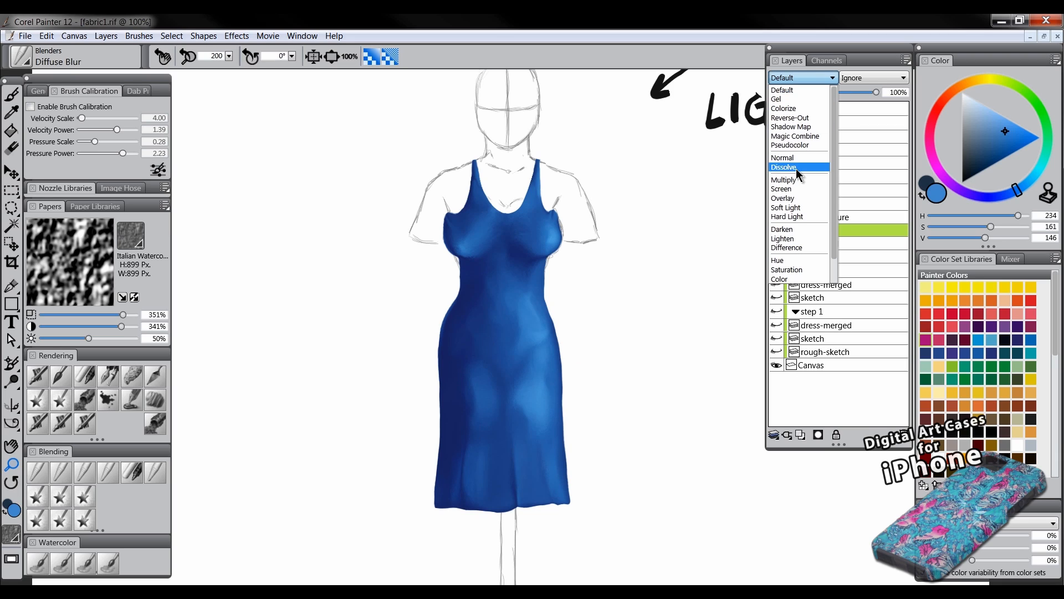
{"action": "left_click", "coordinate": [797, 180]}
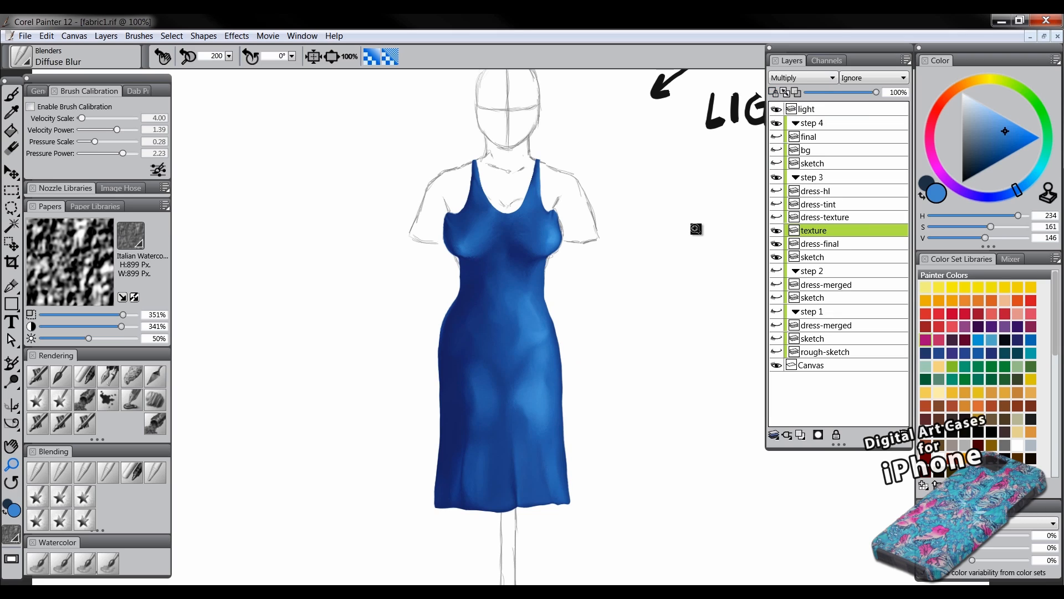
- Pick a dark blue painting colour with H 242, S 199 and V 86
{"action": "left_click_drag", "start_coordinate": [1004, 147], "coordinate": [1003, 157]}
{"action": "left_click_drag", "start_coordinate": [1010, 203], "coordinate": [1005, 201]}
{"action": "left_click", "coordinate": [1004, 154]}
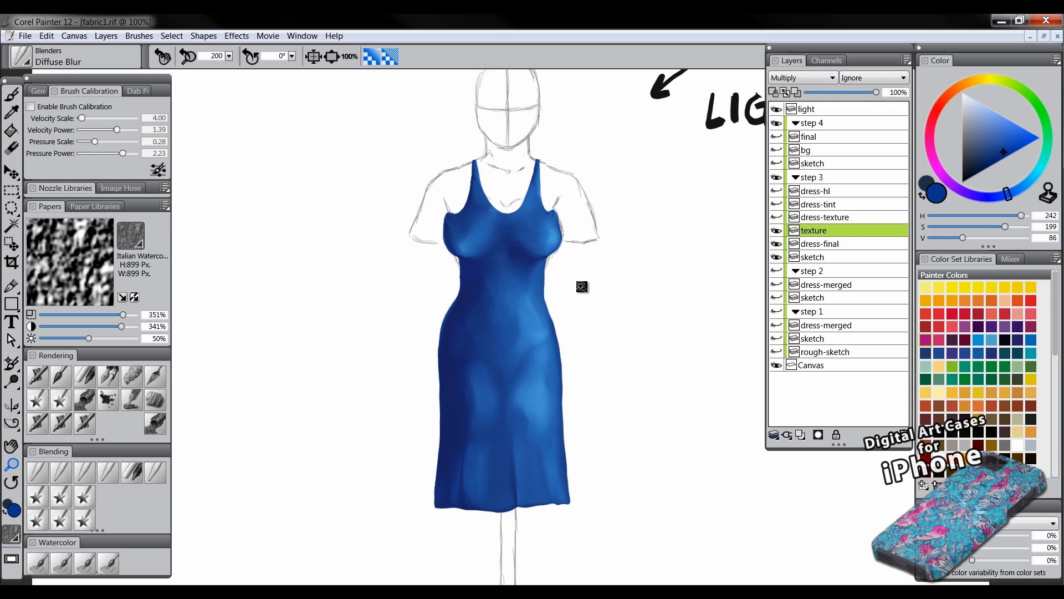
{"action": "left_click", "coordinate": [524, 285]}
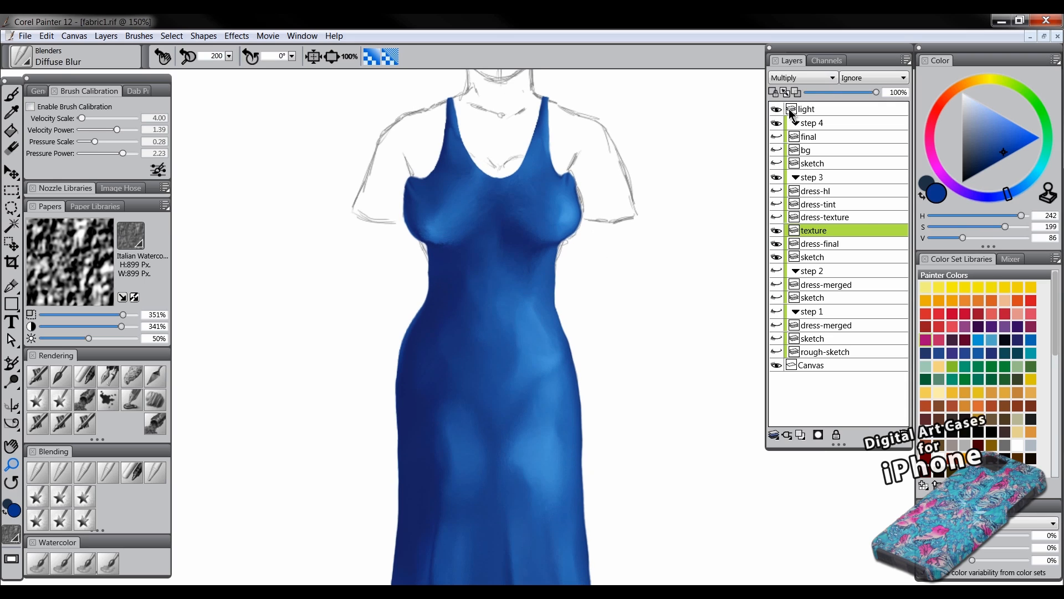
- Choose the Square Chalk brush and the Artists Canvas paper at 25% scale and 109% contrast
{"action": "left_click", "coordinate": [88, 379]}
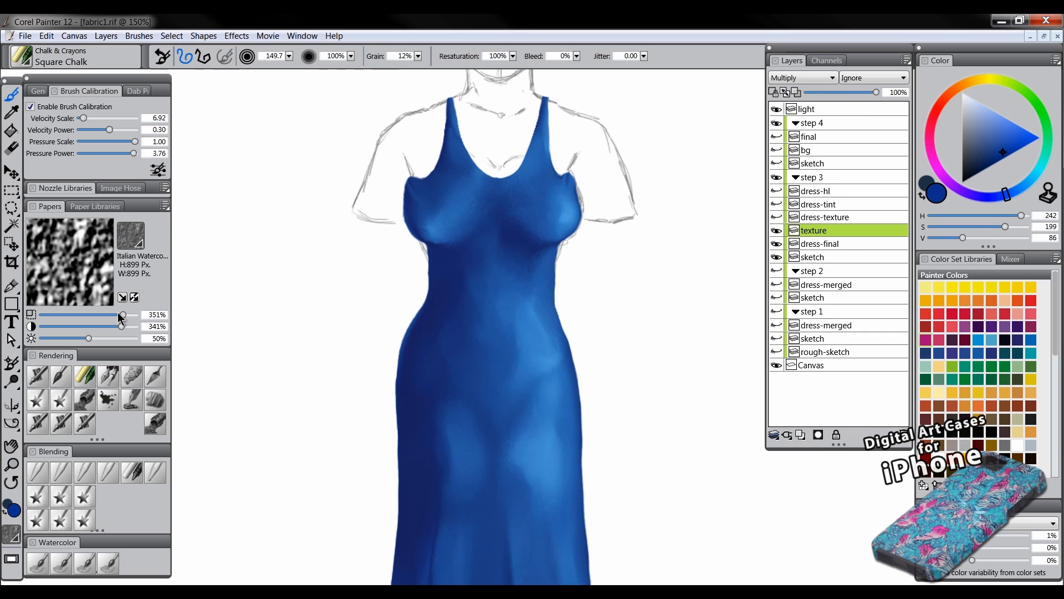
{"action": "left_click", "coordinate": [138, 243]}
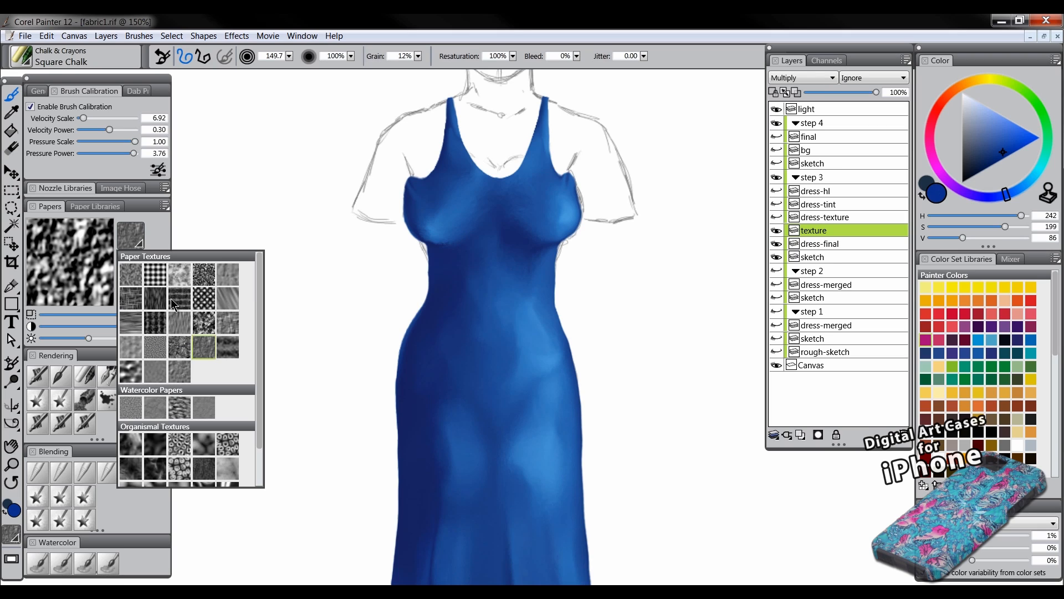
{"action": "left_click", "coordinate": [156, 324]}
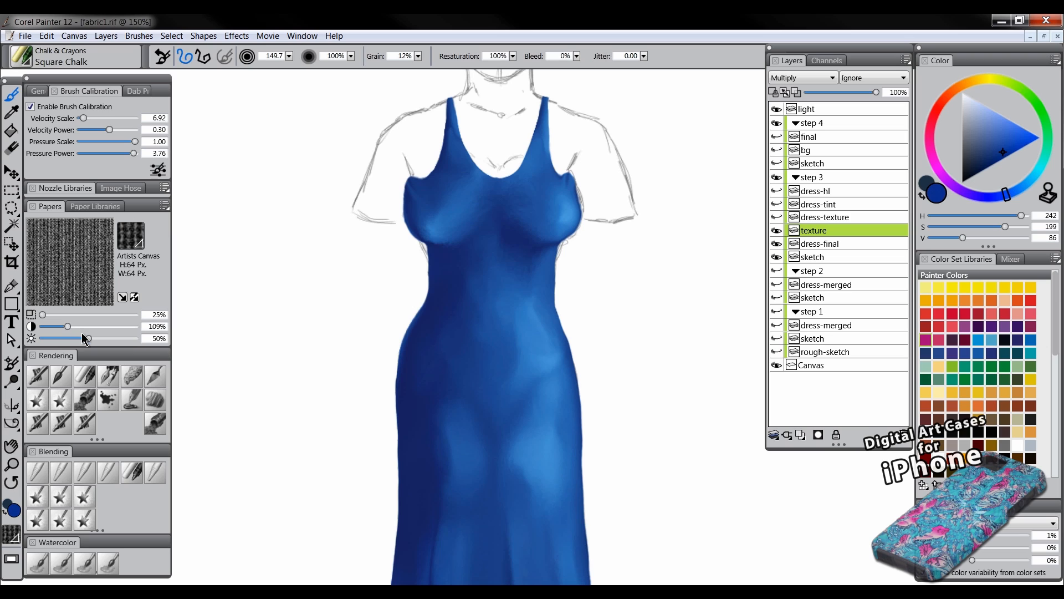
- Set the chalk's opacity to 10% and calibrate its brush tracking with a sample wavy stroke
{"action": "left_click", "coordinate": [350, 57]}
{"action": "type", "text": "10"}
{"action": "key", "text": "Return"}
{"action": "left_click", "coordinate": [158, 169]}
{"action": "mouse_move", "coordinate": [409, 280]}
{"action": "left_mouse_down"}
{"action": "mouse_move", "coordinate": [473, 253]}
{"action": "mouse_move", "coordinate": [535, 280]}
{"action": "mouse_move", "coordinate": [567, 277]}
{"action": "mouse_move", "coordinate": [622, 241]}
{"action": "left_mouse_up"}
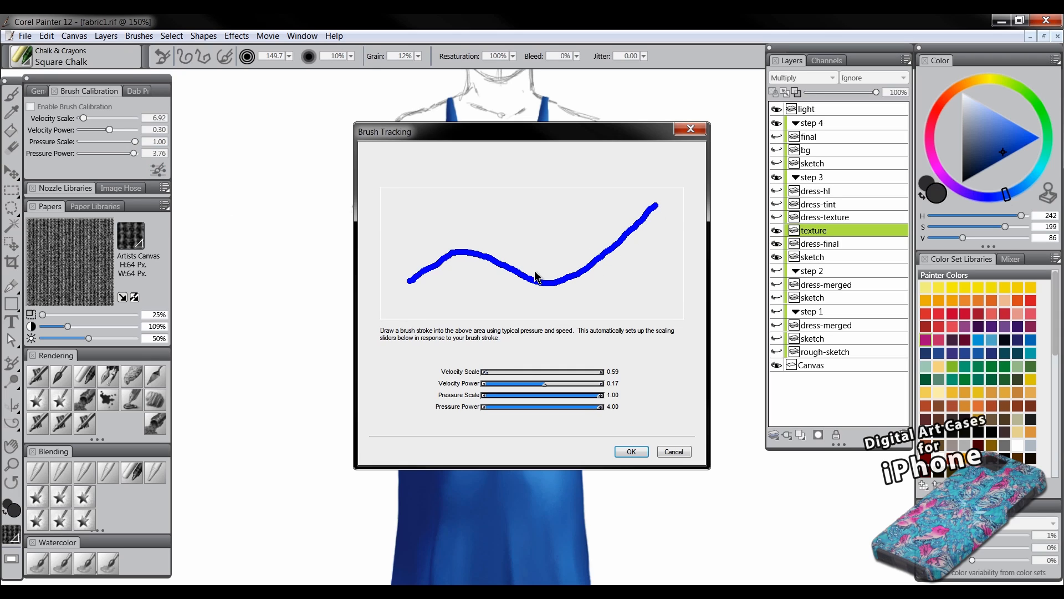
{"action": "left_click", "coordinate": [631, 452]}
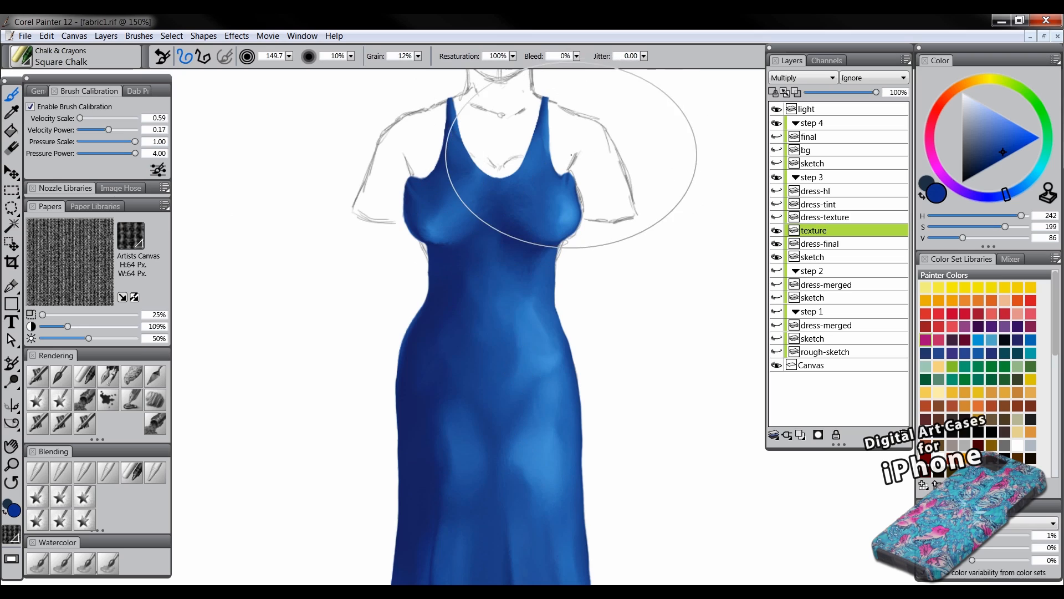
- Reduce the Square Chalk brush to size 54.3
{"action": "left_click_drag", "start_coordinate": [476, 161], "coordinate": [505, 195]}
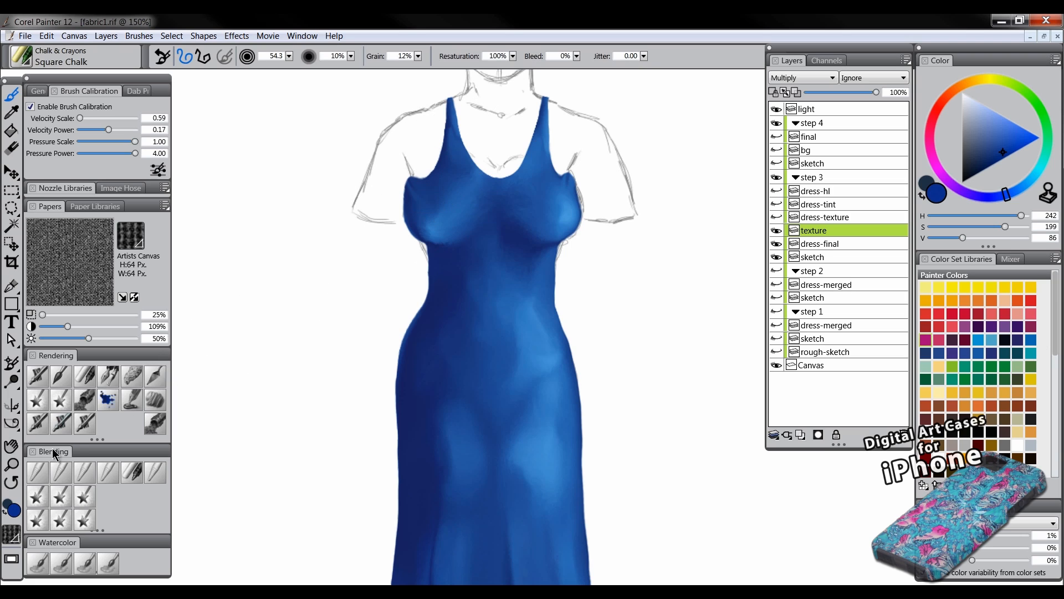
{"action": "left_click", "coordinate": [15, 465]}
{"action": "left_click", "coordinate": [501, 353], "text": "alt"}
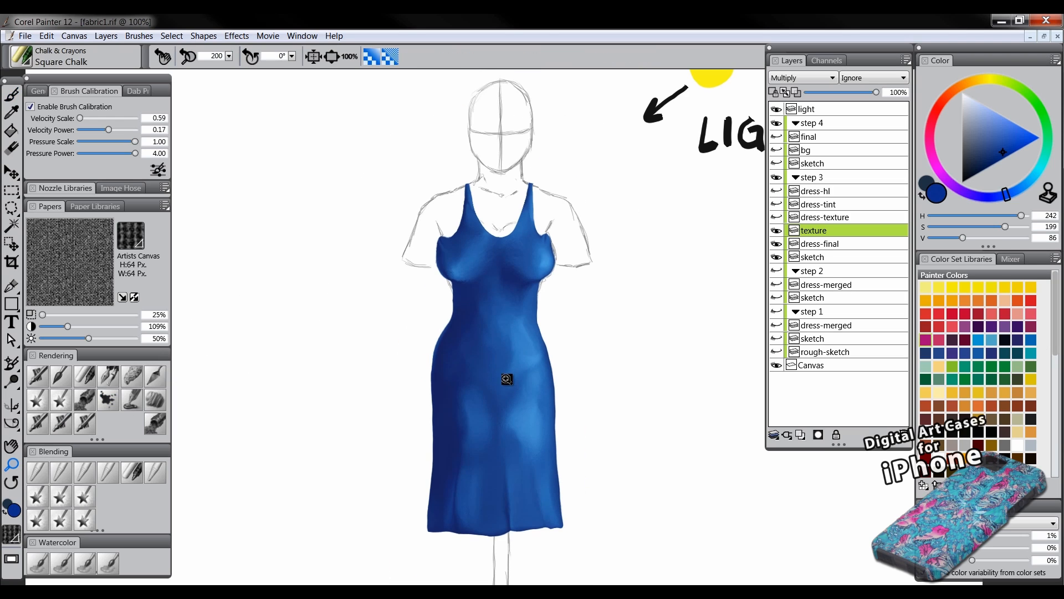
{"action": "key", "text": "b"}
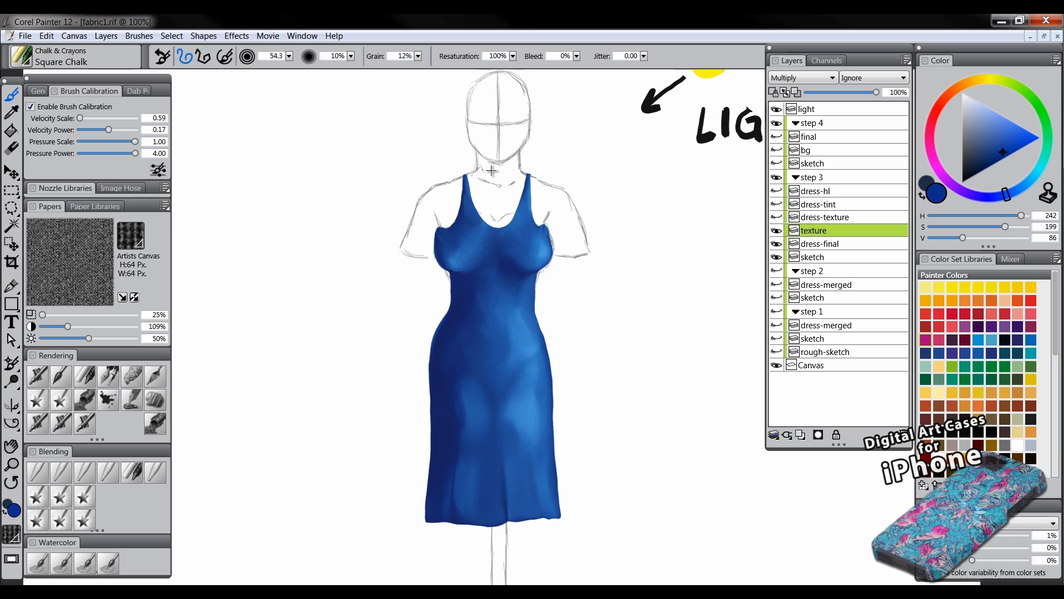
{"action": "mouse_move", "coordinate": [444, 215]}
{"action": "left_mouse_down"}
{"action": "mouse_move", "coordinate": [480, 265]}
{"action": "mouse_move", "coordinate": [554, 182]}
{"action": "mouse_move", "coordinate": [475, 333]}
{"action": "mouse_move", "coordinate": [549, 363]}
{"action": "mouse_move", "coordinate": [482, 363]}
{"action": "mouse_move", "coordinate": [477, 444]}
{"action": "mouse_move", "coordinate": [561, 491]}
{"action": "mouse_move", "coordinate": [455, 514]}
{"action": "left_mouse_up"}
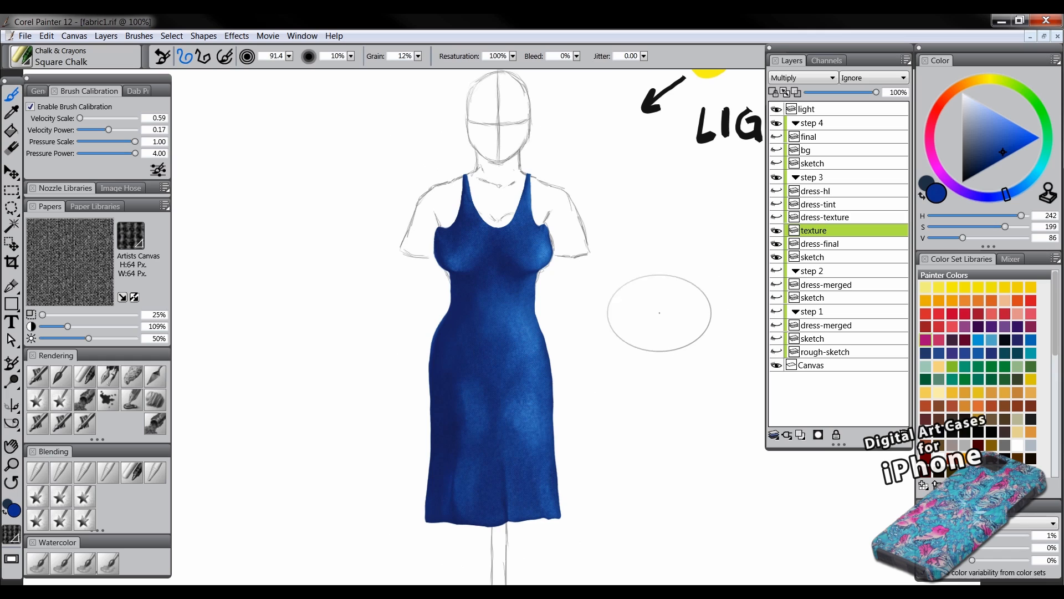
{"action": "key", "text": "ctrl+z"}
{"action": "left_click_drag", "start_coordinate": [496, 302], "coordinate": [499, 331]}
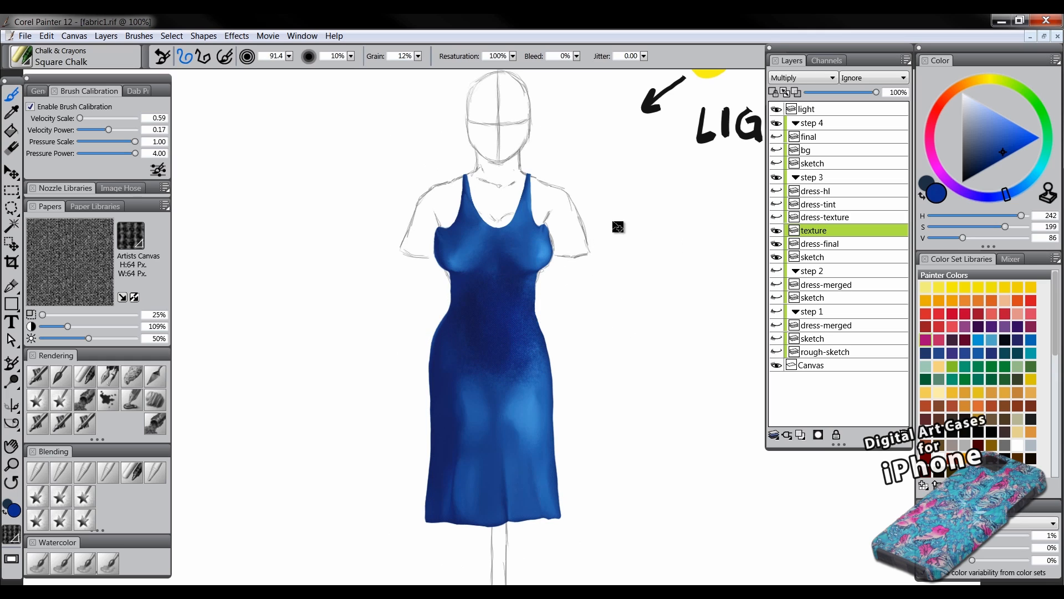
{"action": "key", "text": "ctrl+z"}
{"action": "mouse_move", "coordinate": [482, 189]}
{"action": "left_mouse_down"}
{"action": "mouse_move", "coordinate": [499, 266]}
{"action": "mouse_move", "coordinate": [451, 376]}
{"action": "mouse_move", "coordinate": [523, 399]}
{"action": "mouse_move", "coordinate": [582, 523]}
{"action": "left_mouse_up"}
{"action": "key", "text": "ctrl+z"}
- Brush the canvas texture over the whole dress with Square Chalk at size 91.4, and inspect the grain up close
{"action": "mouse_move", "coordinate": [493, 182]}
{"action": "left_mouse_down"}
{"action": "mouse_move", "coordinate": [474, 245]}
{"action": "mouse_move", "coordinate": [549, 190]}
{"action": "mouse_move", "coordinate": [500, 309]}
{"action": "mouse_move", "coordinate": [527, 381]}
{"action": "mouse_move", "coordinate": [458, 499]}
{"action": "mouse_move", "coordinate": [558, 506]}
{"action": "mouse_move", "coordinate": [582, 521]}
{"action": "left_mouse_up"}
{"action": "left_click", "coordinate": [12, 463]}
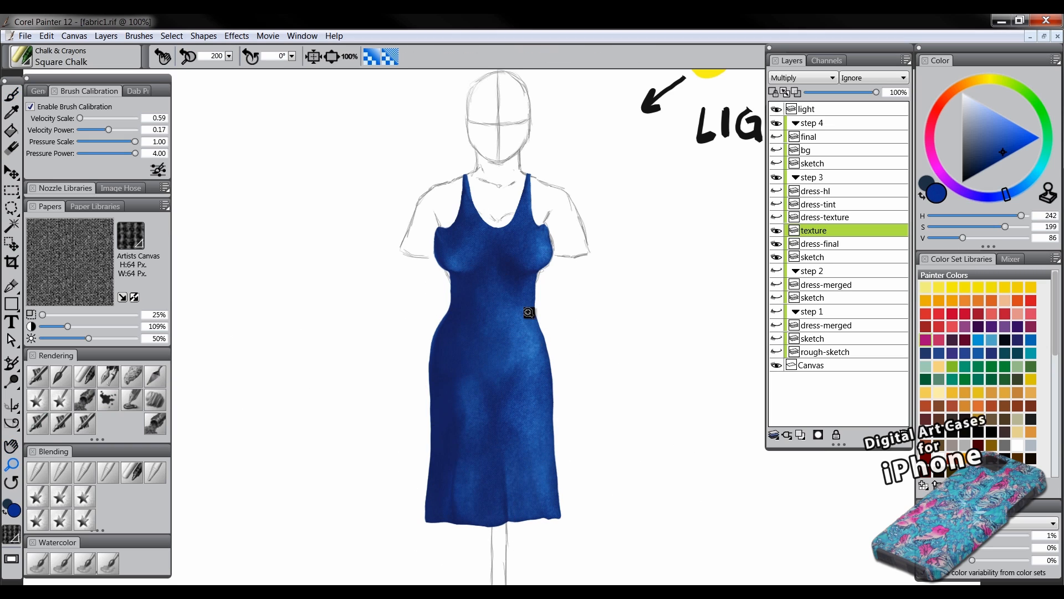
{"action": "left_click", "coordinate": [532, 314]}
{"action": "left_click", "coordinate": [536, 349]}
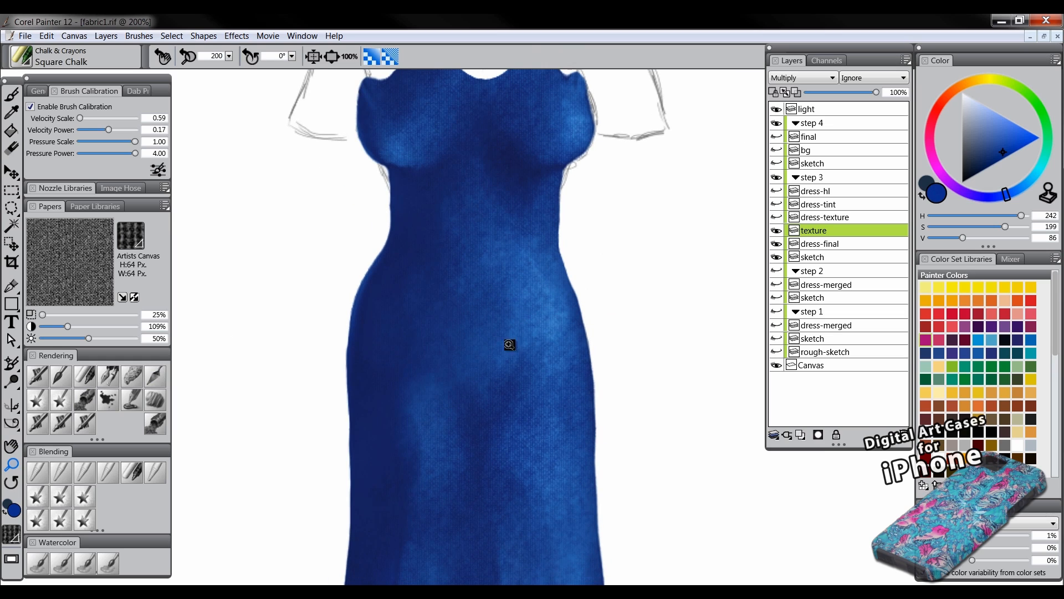
{"action": "left_click", "coordinate": [564, 367], "text": "alt"}
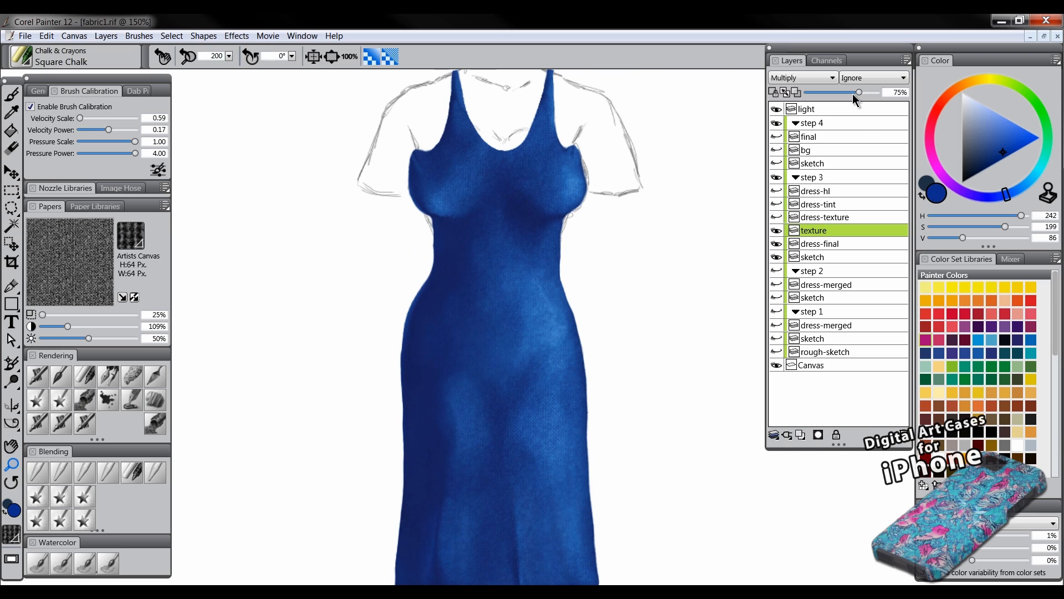
- Set the texture layer's opacity to 55% and inspect the canvas grain across the dress
{"action": "mouse_move", "coordinate": [853, 94]}
{"action": "left_mouse_down"}
{"action": "mouse_move", "coordinate": [837, 91]}
{"action": "mouse_move", "coordinate": [848, 92]}
{"action": "left_mouse_up"}
{"action": "left_click_drag", "start_coordinate": [511, 367], "coordinate": [502, 294]}
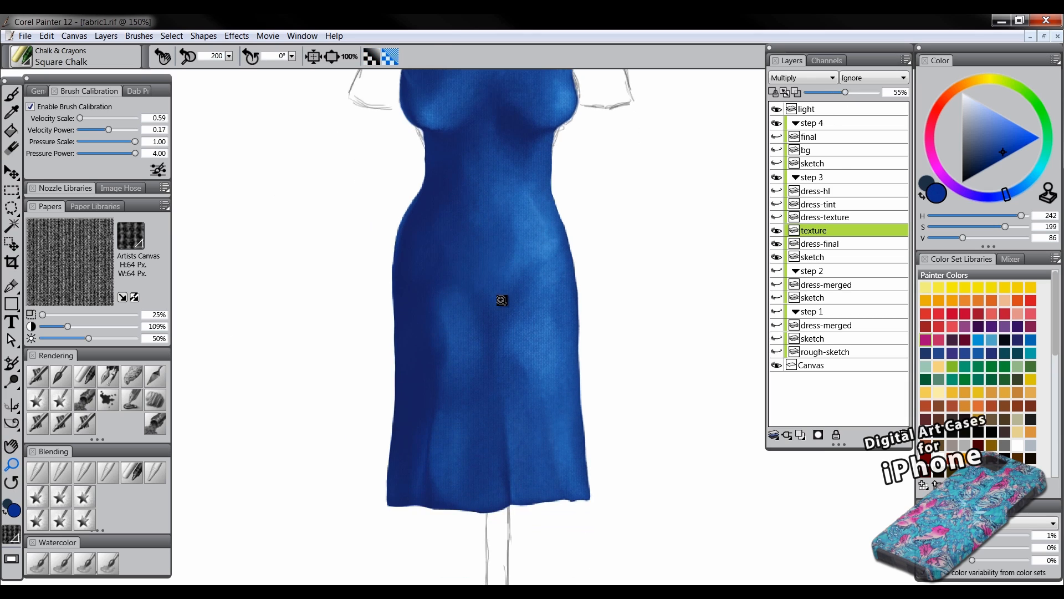
{"action": "left_click", "coordinate": [504, 320], "text": "alt"}
{"action": "left_click", "coordinate": [507, 325], "text": "alt"}
{"action": "mouse_move", "coordinate": [542, 266]}
{"action": "left_mouse_down"}
{"action": "mouse_move", "coordinate": [553, 373]}
{"action": "mouse_move", "coordinate": [544, 298]}
{"action": "left_mouse_up"}
{"action": "left_click", "coordinate": [542, 356]}
{"action": "left_click", "coordinate": [537, 352]}
{"action": "left_click_drag", "start_coordinate": [547, 389], "coordinate": [542, 345]}
{"action": "left_click_drag", "start_coordinate": [546, 386], "coordinate": [545, 364]}
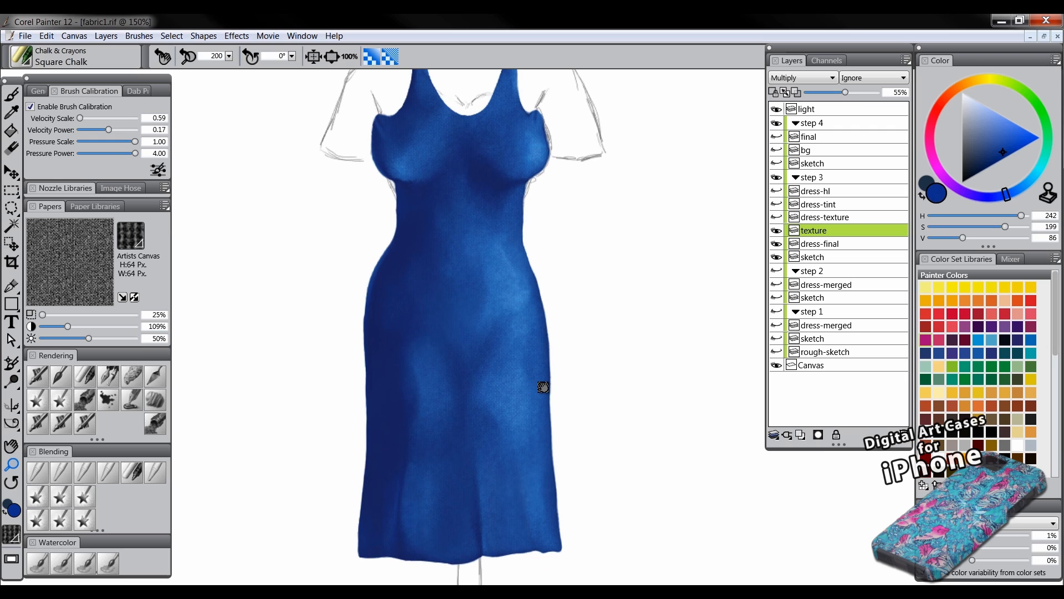
- Soften the canvas texture on the dress with the Diffuse Blur blender at size 22.8 and 25% opacity
{"action": "left_click", "coordinate": [43, 475]}
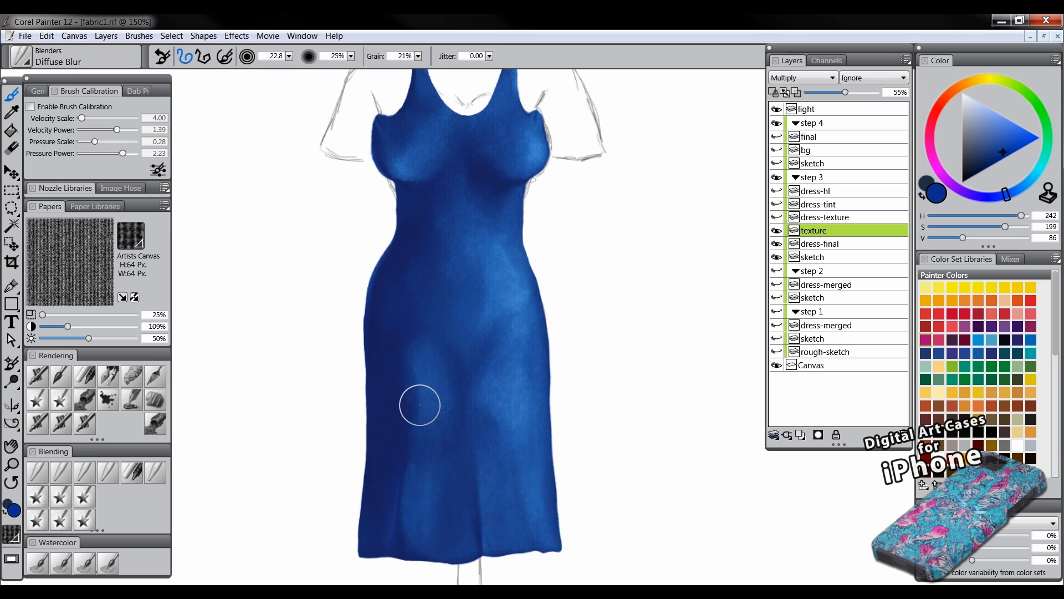
{"action": "scroll", "coordinate": [436, 287], "scroll_direction": "up", "scroll_amount": 5}
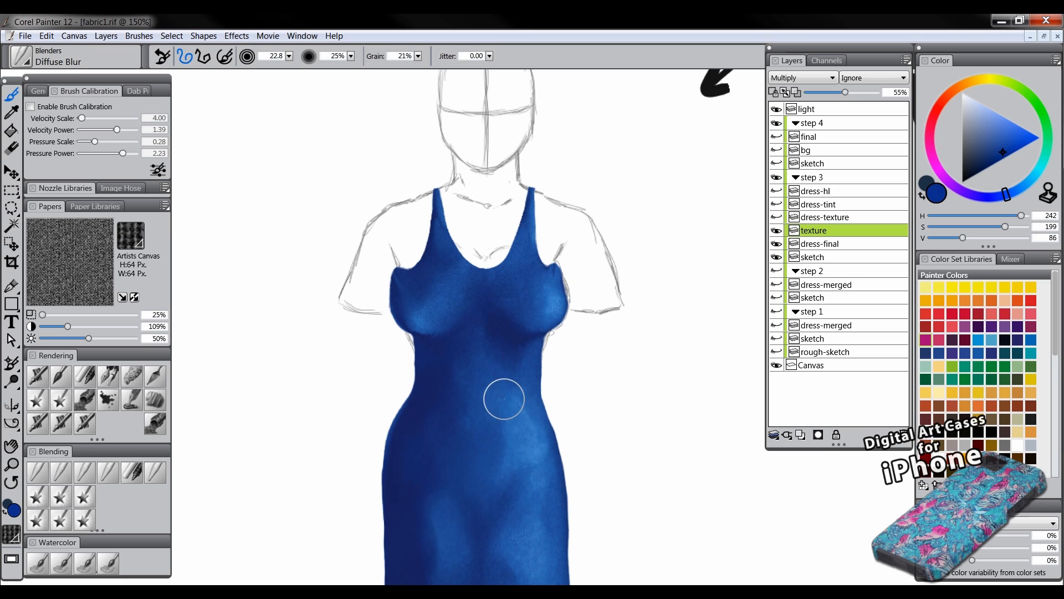
{"action": "left_click_drag", "start_coordinate": [501, 326], "coordinate": [512, 376]}
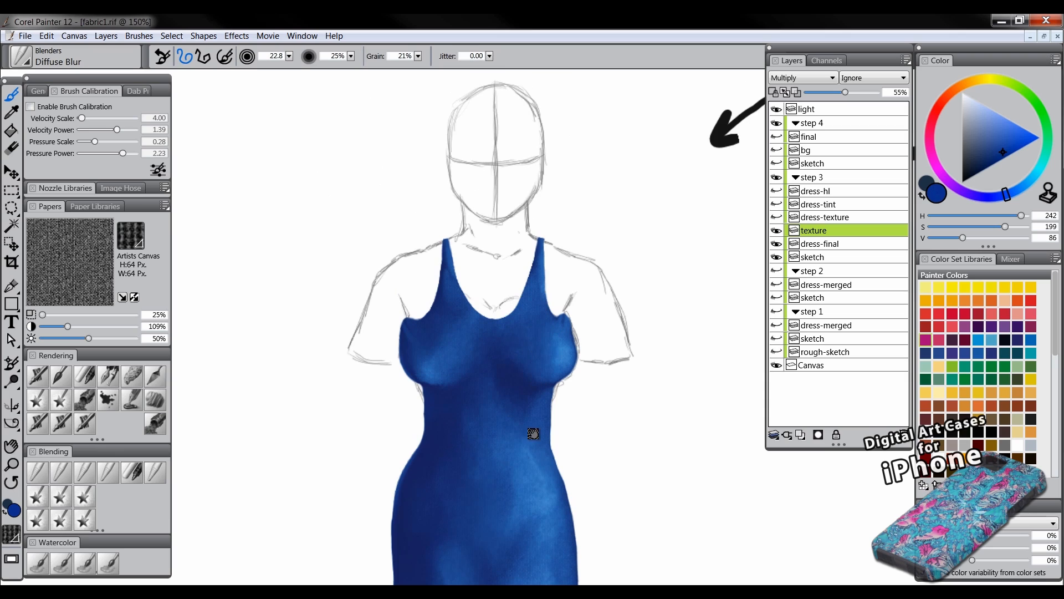
{"action": "left_click_drag", "start_coordinate": [535, 432], "coordinate": [512, 305]}
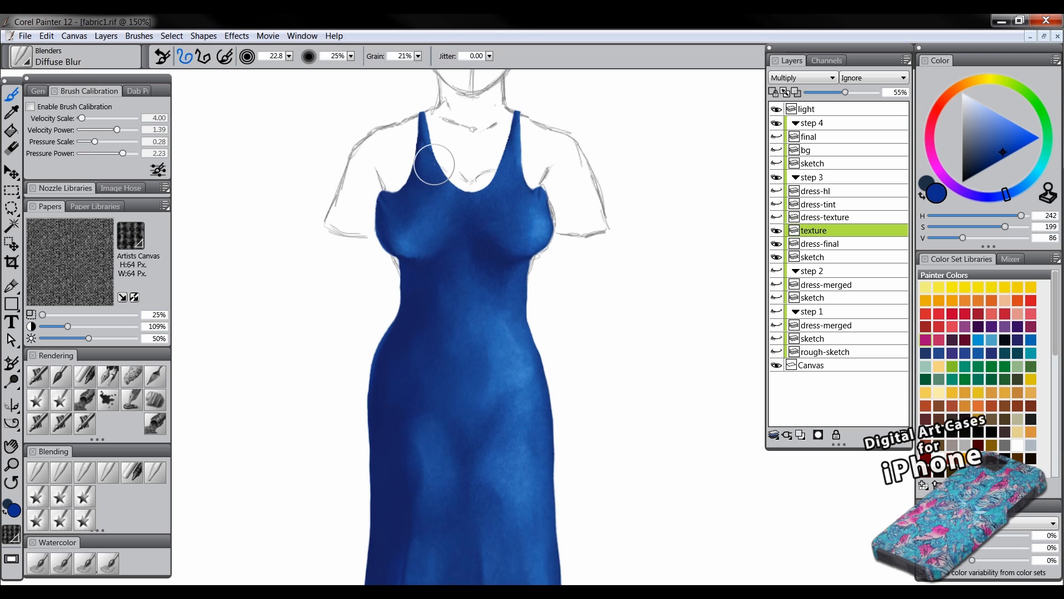
{"action": "left_click_drag", "start_coordinate": [504, 360], "coordinate": [487, 261]}
{"action": "left_click", "coordinate": [11, 469]}
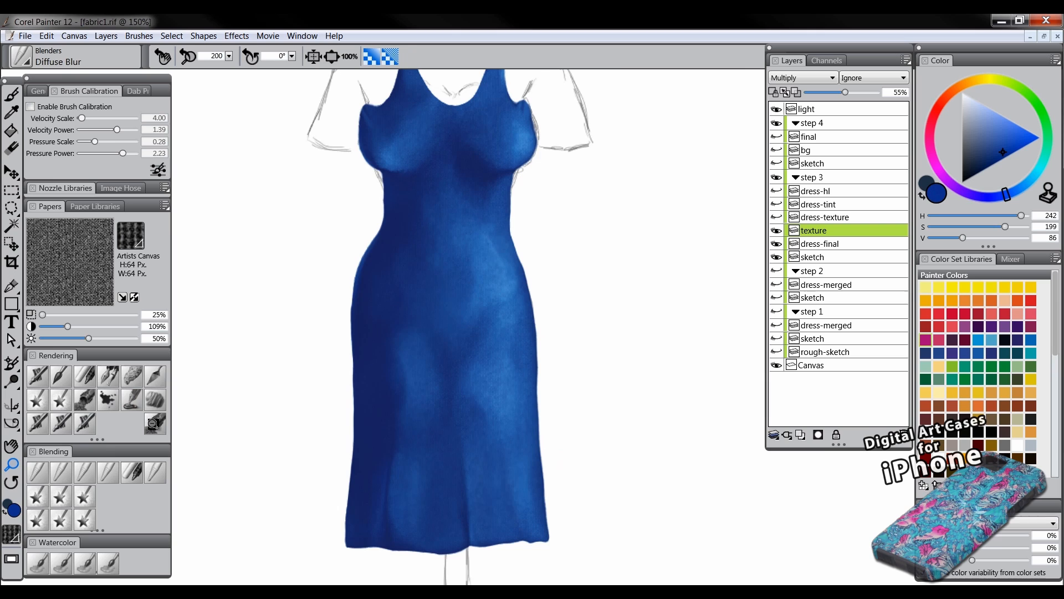
{"action": "left_click", "coordinate": [475, 382], "text": "alt"}
{"action": "left_click", "coordinate": [508, 360]}
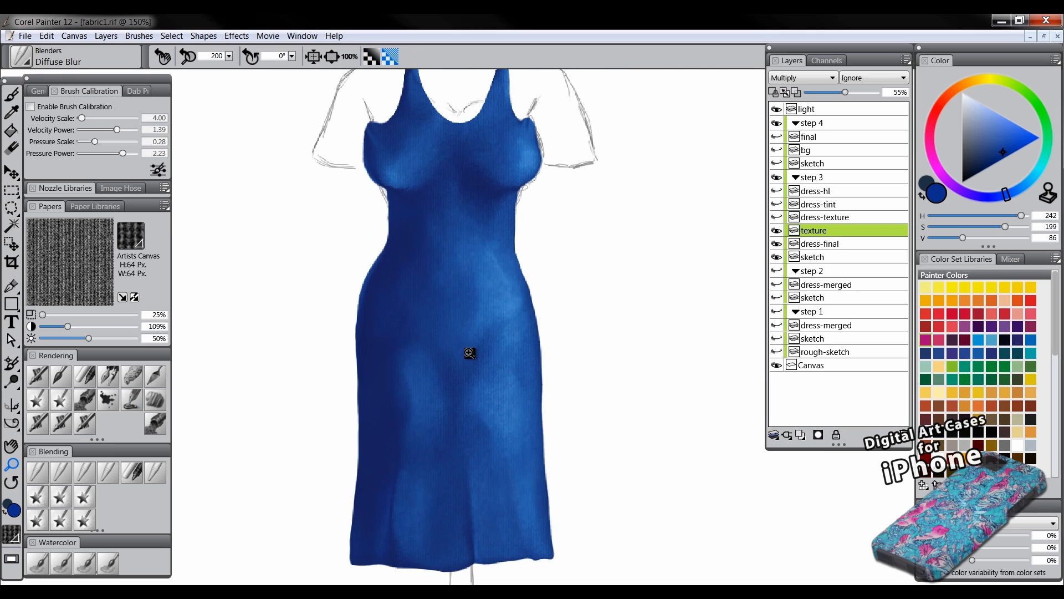
{"action": "left_click_drag", "start_coordinate": [501, 316], "coordinate": [506, 373]}
- Compare the whole dress with and without the prepared dress-tint layer
{"action": "left_click", "coordinate": [510, 379], "text": "alt"}
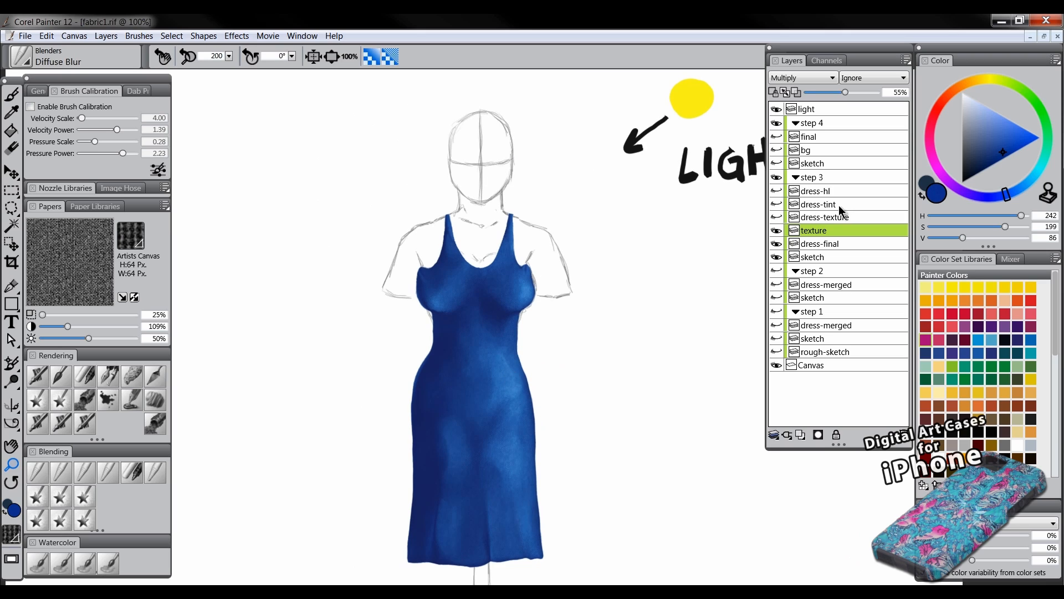
{"action": "left_click", "coordinate": [777, 204]}
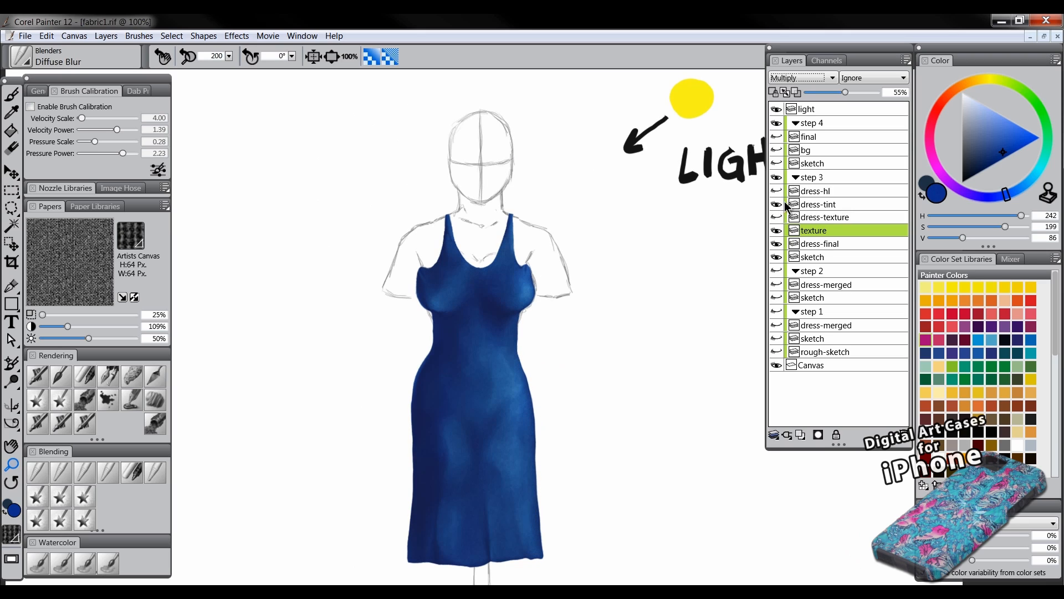
{"action": "left_click", "coordinate": [777, 204]}
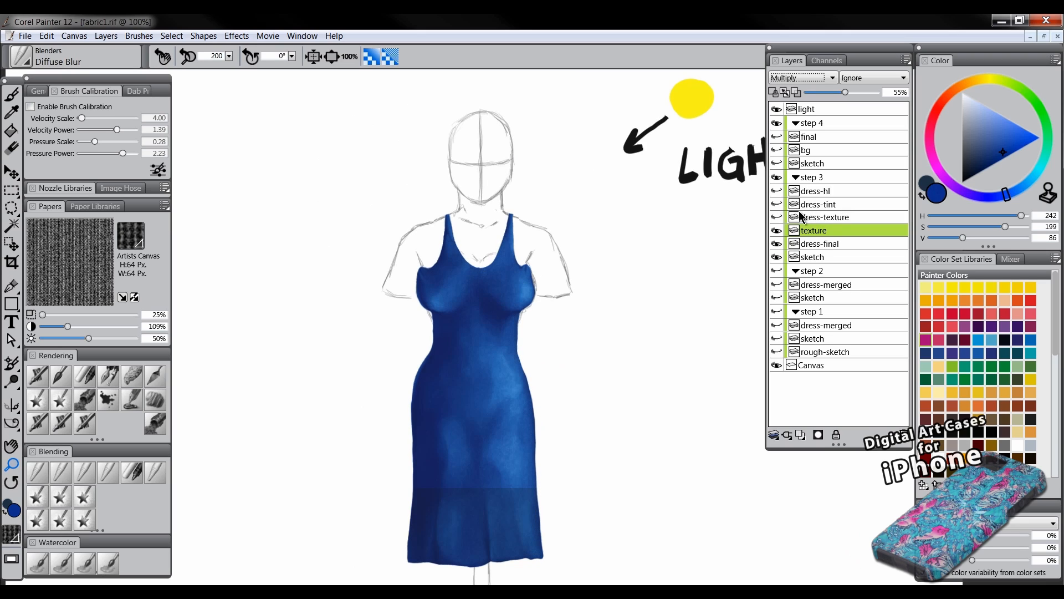
- Add a layer named tint directly above dress-final and set its blending mode to Multiply
{"action": "left_click", "coordinate": [823, 244]}
{"action": "left_click", "coordinate": [816, 240], "text": "ctrl"}
{"action": "key", "text": "ctrl+d"}
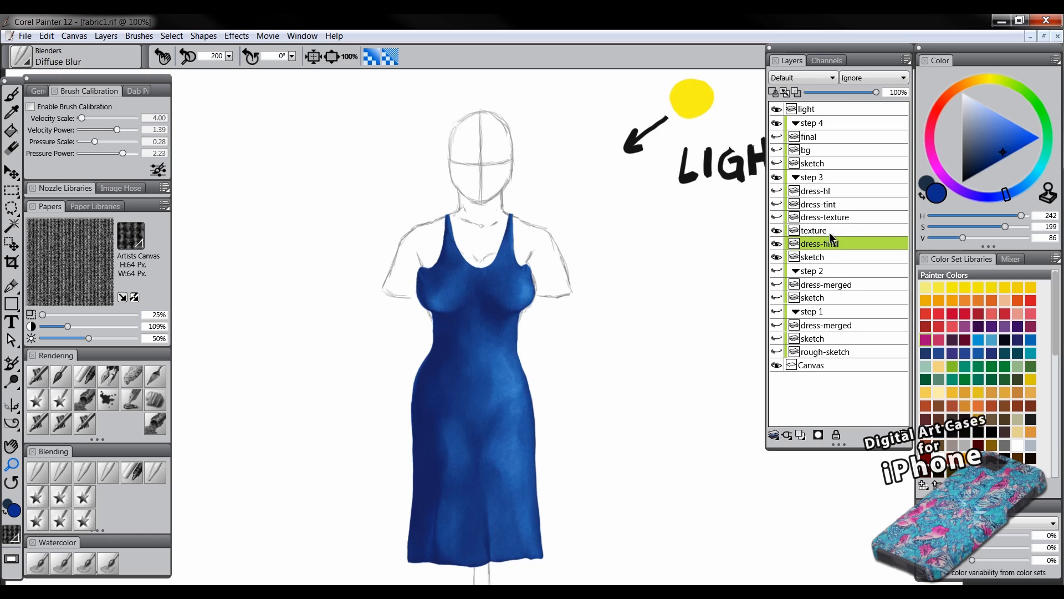
{"action": "left_click", "coordinate": [800, 435]}
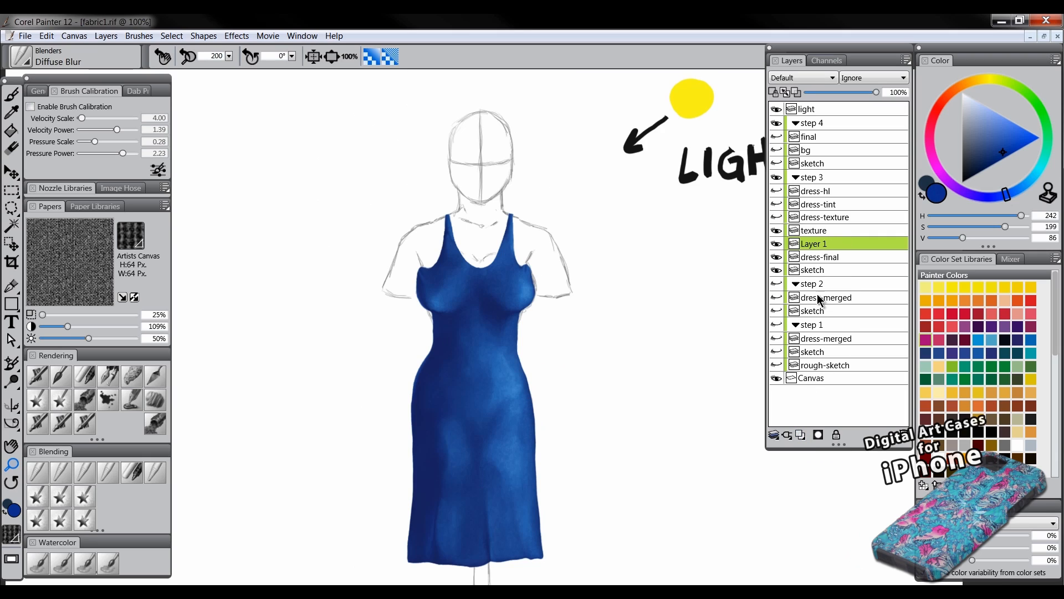
{"action": "double_click", "coordinate": [820, 244]}
{"action": "type", "text": "tint"}
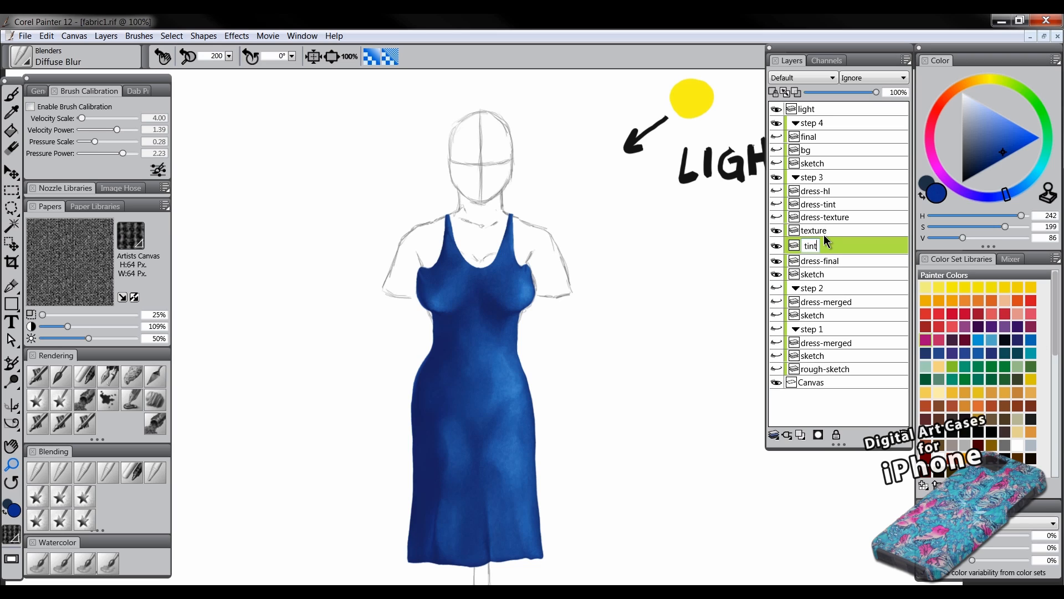
{"action": "key", "text": "Return"}
{"action": "left_click", "coordinate": [809, 83]}
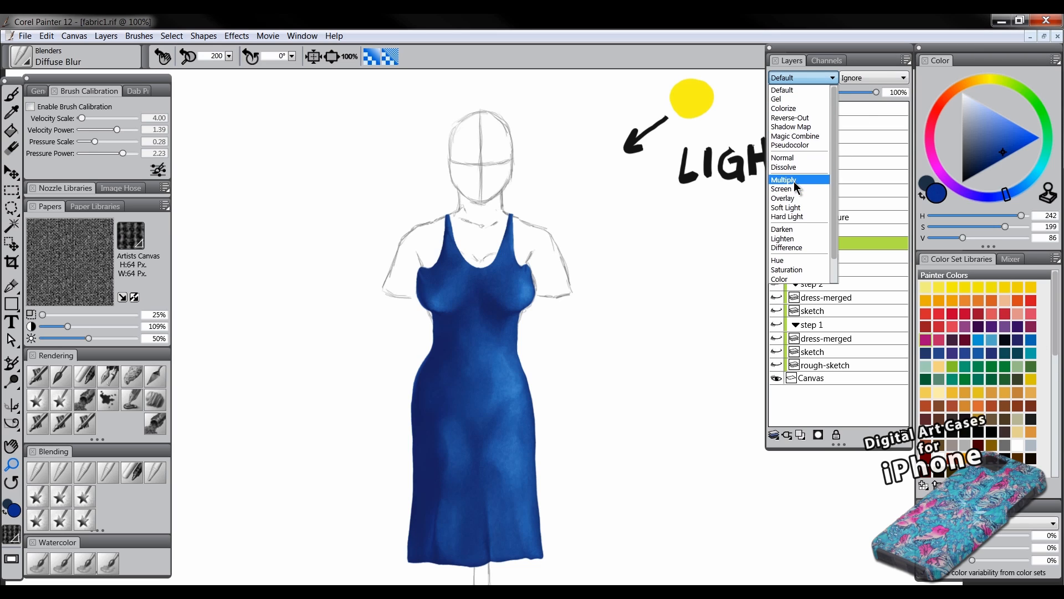
{"action": "left_click", "coordinate": [794, 180]}
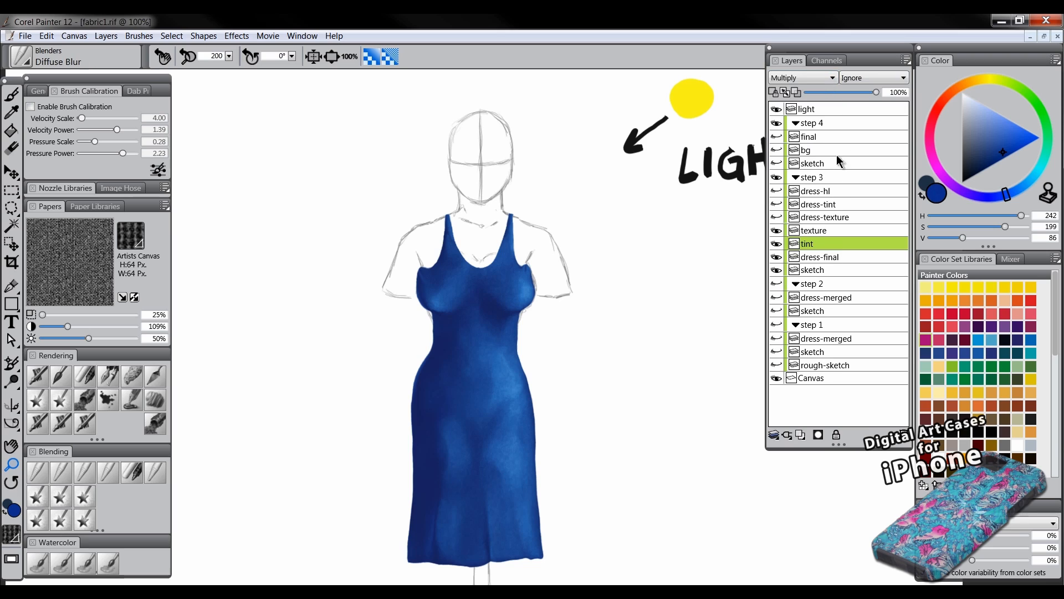
- Tint the dress lightly in tan with the Digital Airbrush at size 58.3 and 9% opacity, undoing any overly heavy strokes
{"action": "left_click", "coordinate": [965, 84]}
{"action": "left_click", "coordinate": [990, 123]}
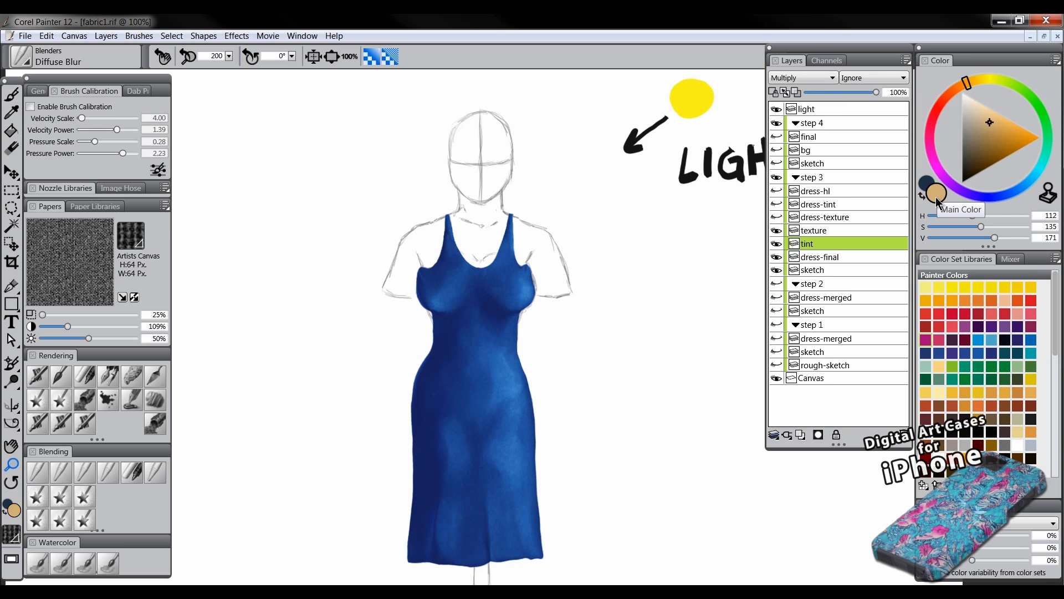
{"action": "left_click", "coordinate": [37, 376]}
{"action": "left_click_drag", "start_coordinate": [528, 331], "coordinate": [525, 292]}
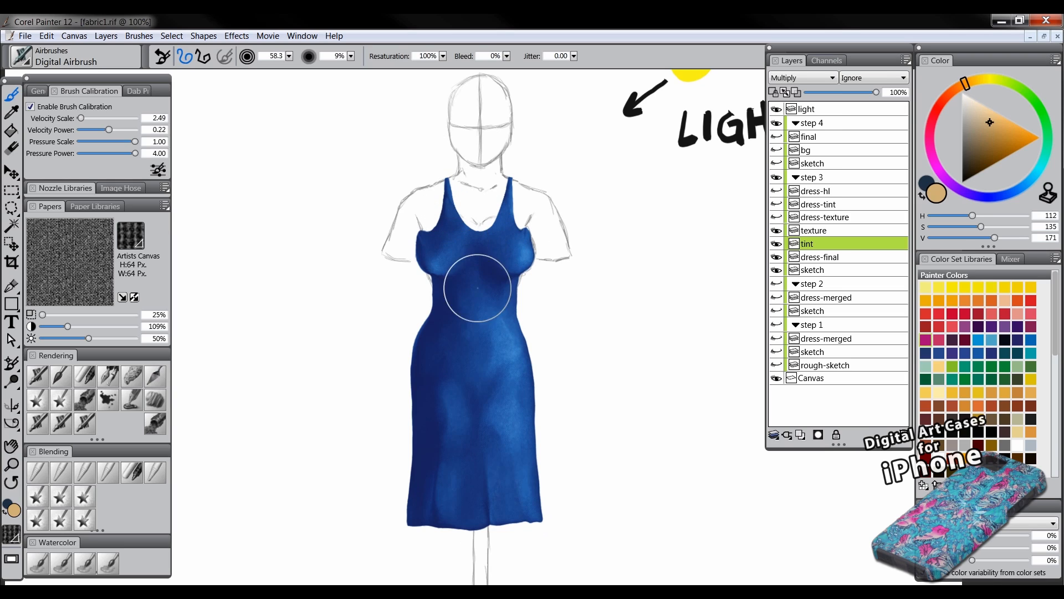
{"action": "mouse_move", "coordinate": [471, 318]}
{"action": "left_mouse_down"}
{"action": "mouse_move", "coordinate": [487, 361]}
{"action": "mouse_move", "coordinate": [504, 368]}
{"action": "mouse_move", "coordinate": [482, 309]}
{"action": "mouse_move", "coordinate": [515, 276]}
{"action": "left_mouse_up"}
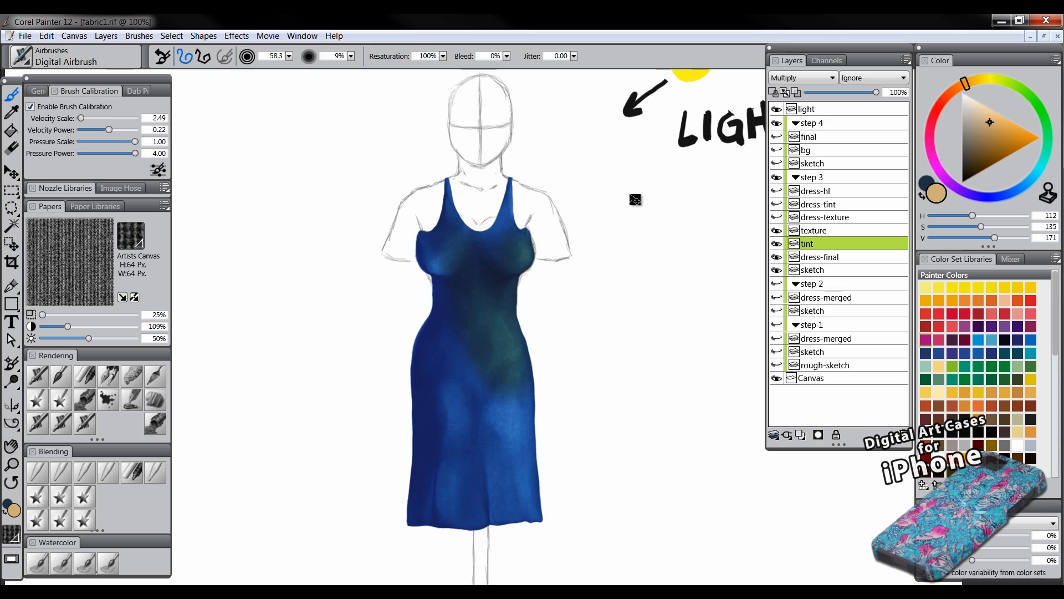
{"action": "key", "text": "ctrl+z"}
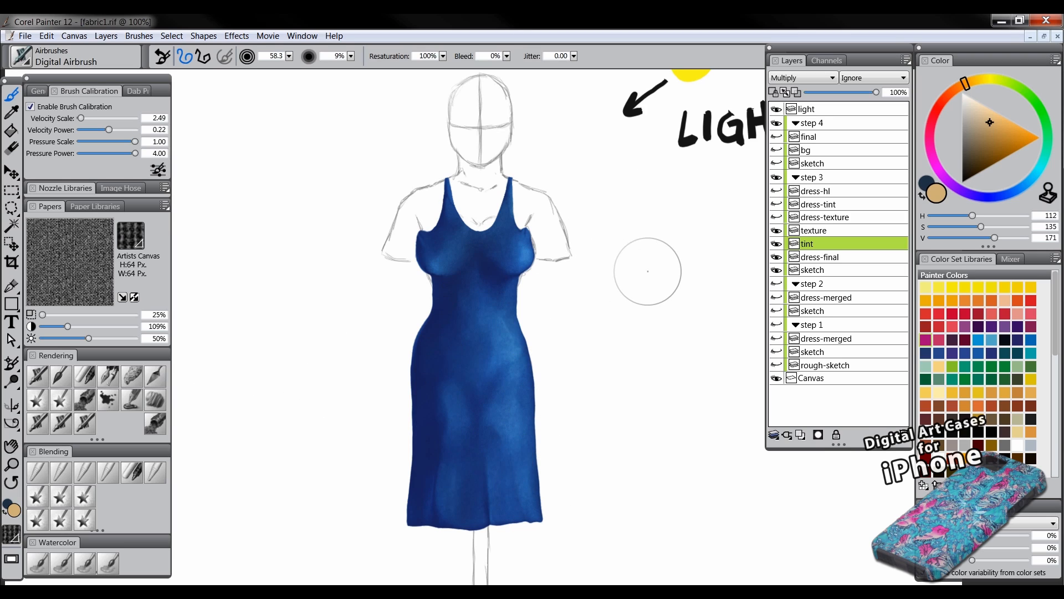
{"action": "left_click", "coordinate": [11, 464]}
{"action": "left_click", "coordinate": [509, 292]}
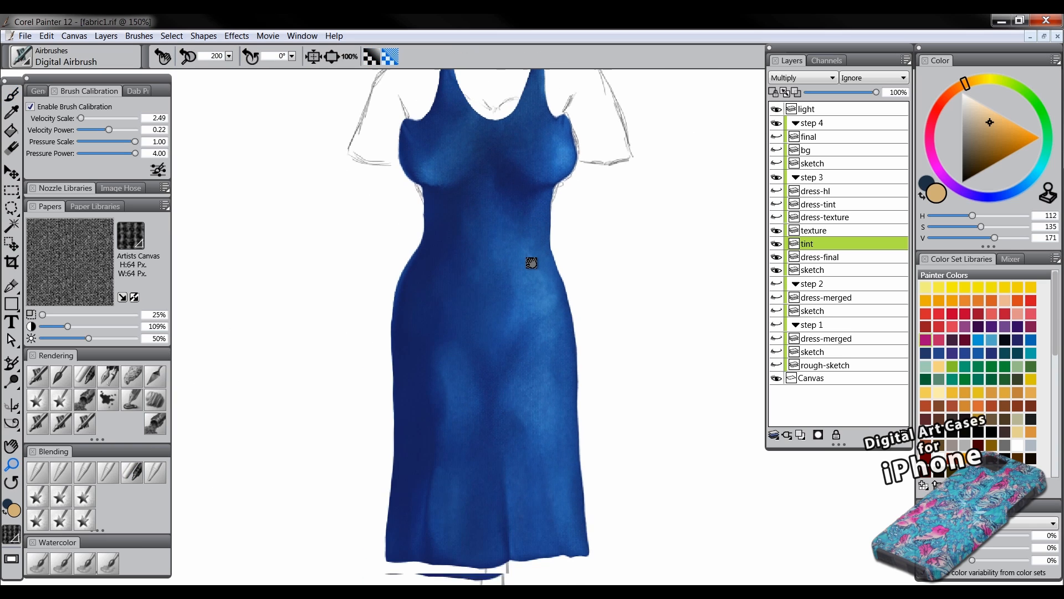
{"action": "left_click", "coordinate": [530, 320], "text": "alt"}
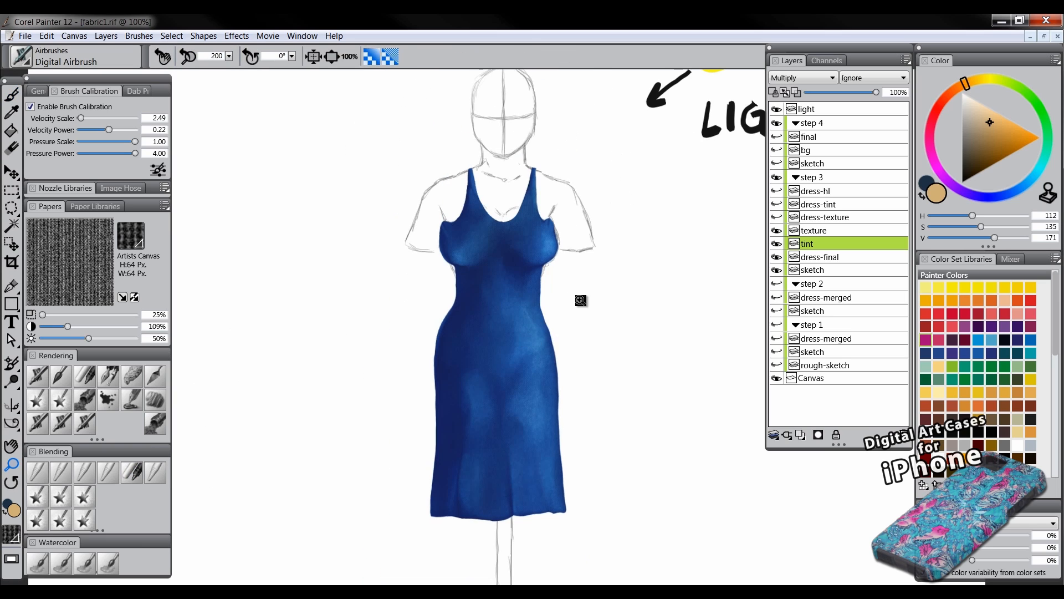
- Hide the dress-final and texture layers to examine the tint by itself, and show both layers again
{"action": "left_click", "coordinate": [777, 257]}
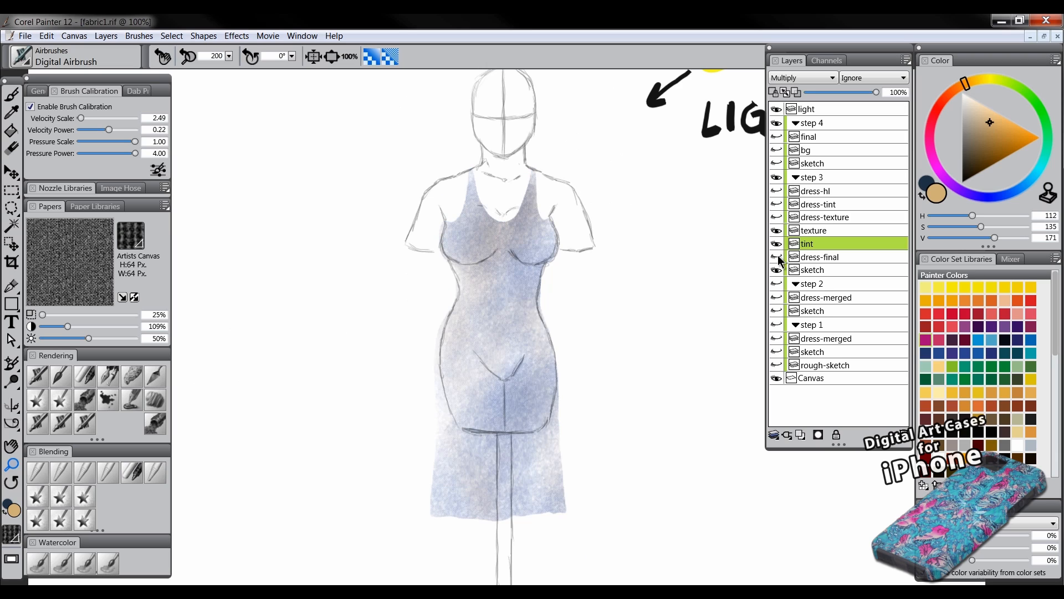
{"action": "left_click", "coordinate": [777, 231]}
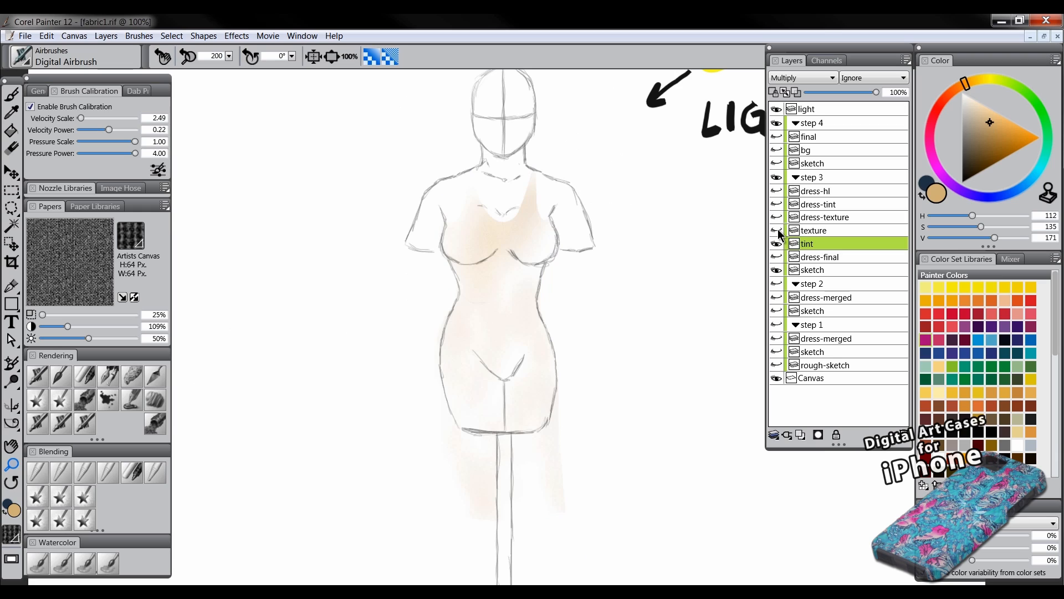
{"action": "left_click", "coordinate": [777, 231]}
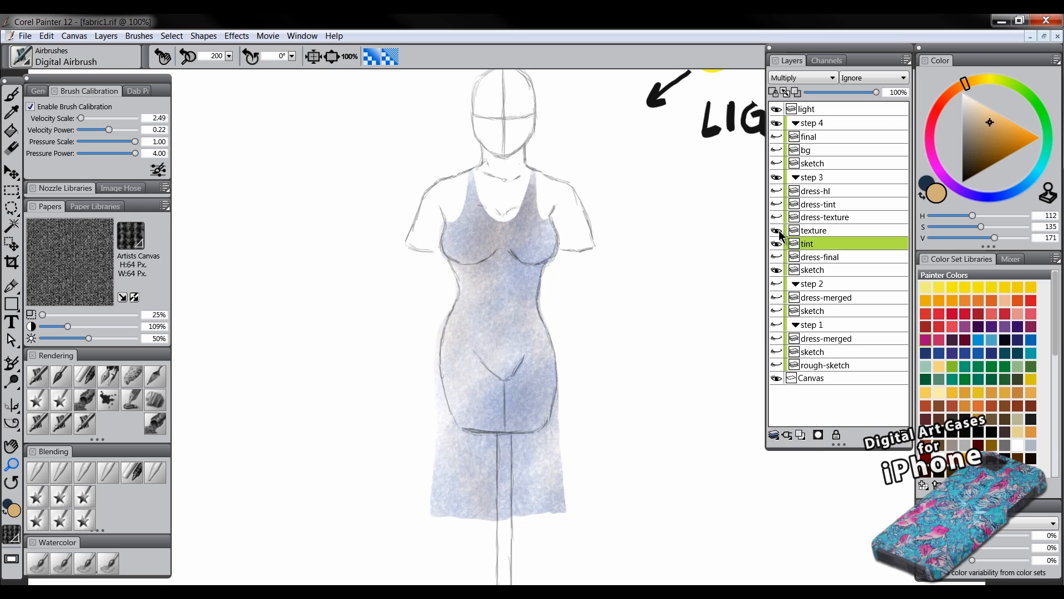
{"action": "left_click", "coordinate": [777, 258]}
{"action": "left_click_drag", "start_coordinate": [531, 351], "coordinate": [536, 376]}
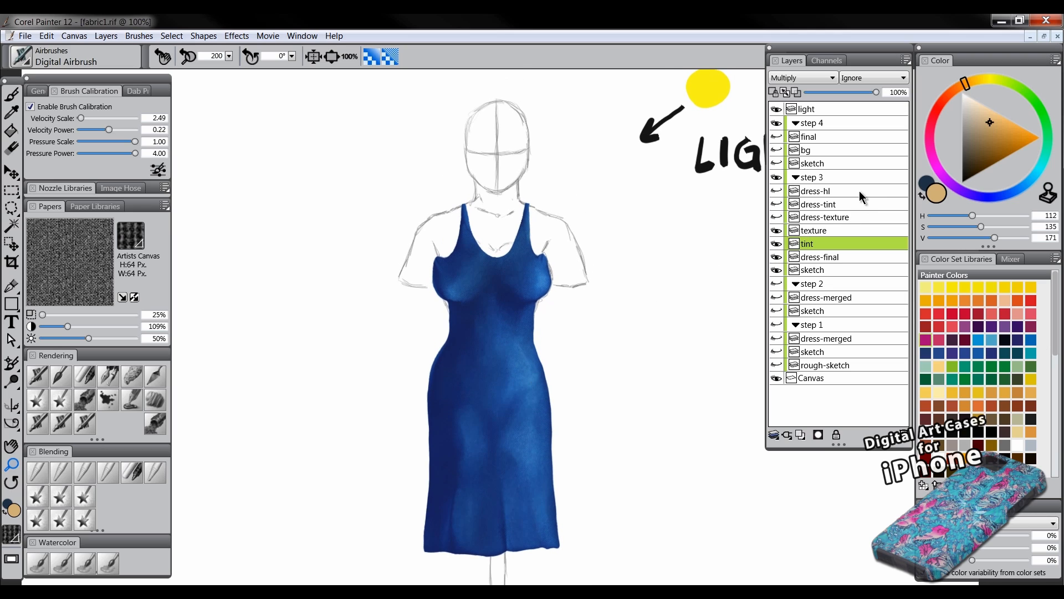
- Delete the texture and tint layers and show the prepared dress-texture, dress-tint and dress-hl layers instead
{"action": "left_click", "coordinate": [826, 236], "text": "shift"}
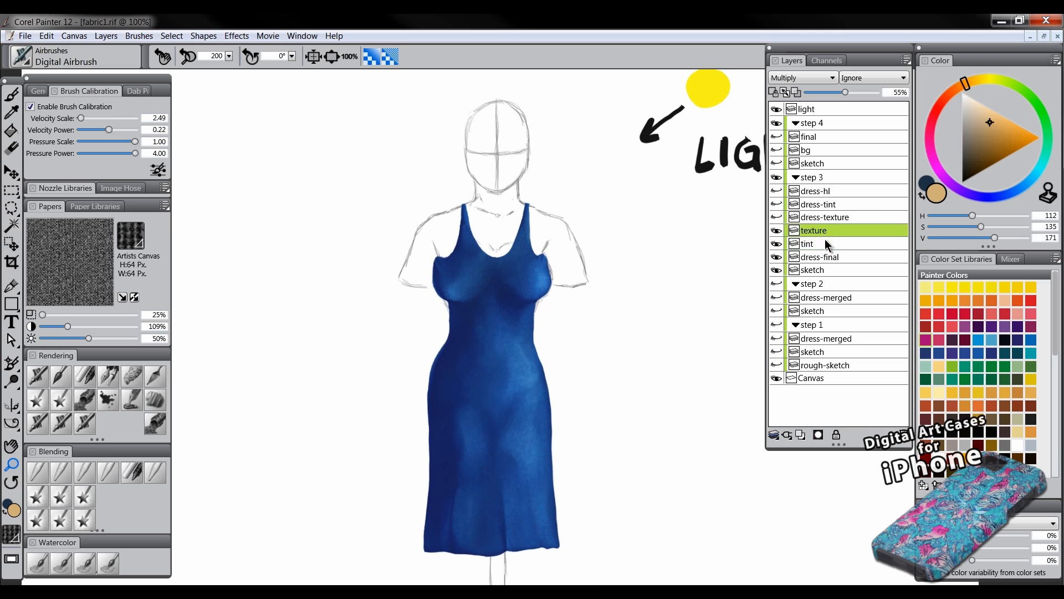
{"action": "left_click", "coordinate": [905, 435]}
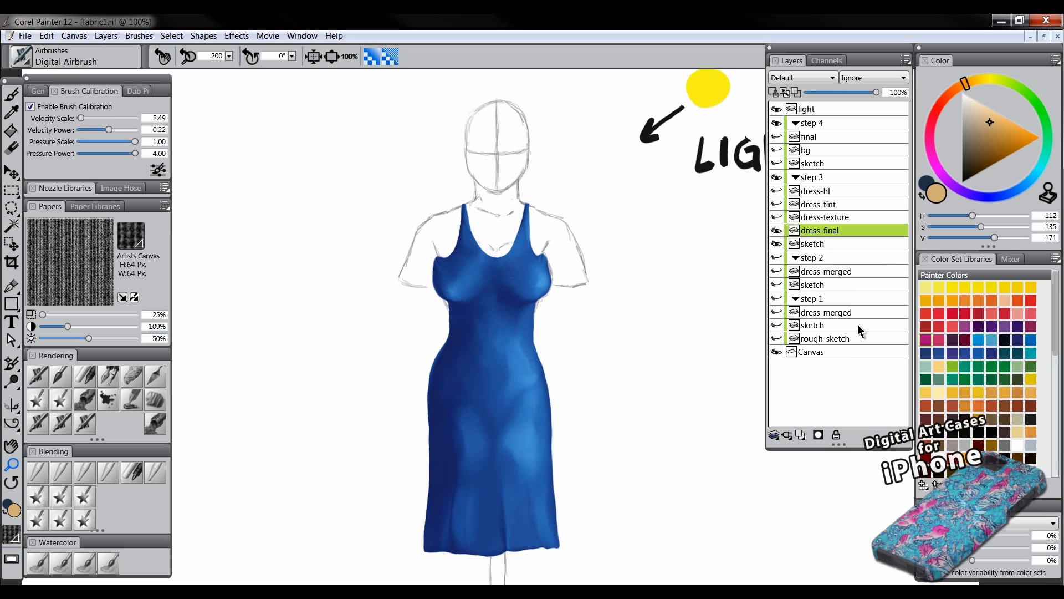
{"action": "left_click", "coordinate": [776, 217]}
{"action": "left_click", "coordinate": [777, 205]}
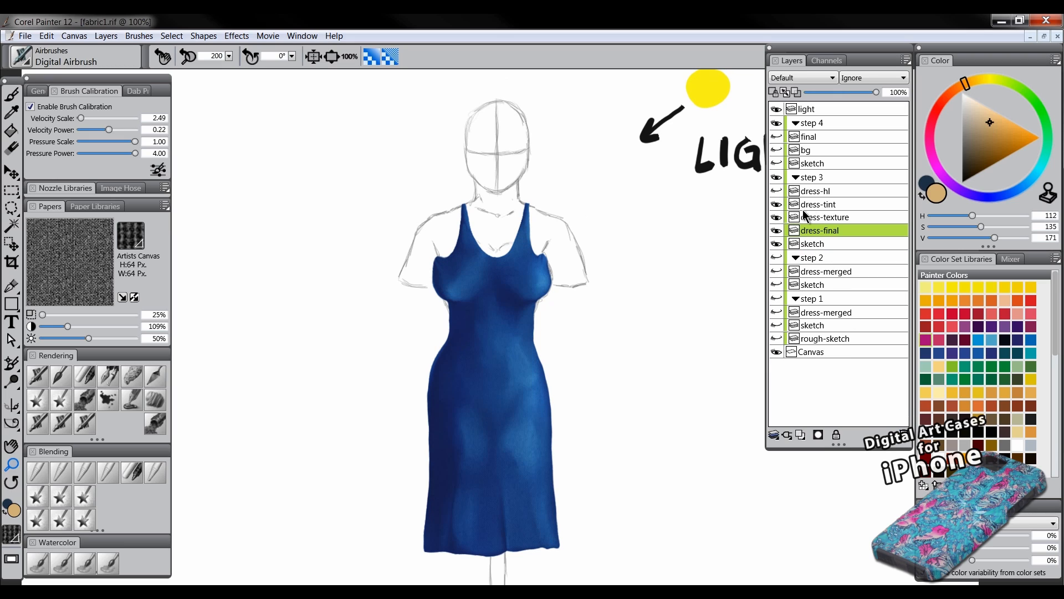
{"action": "left_click", "coordinate": [778, 190]}
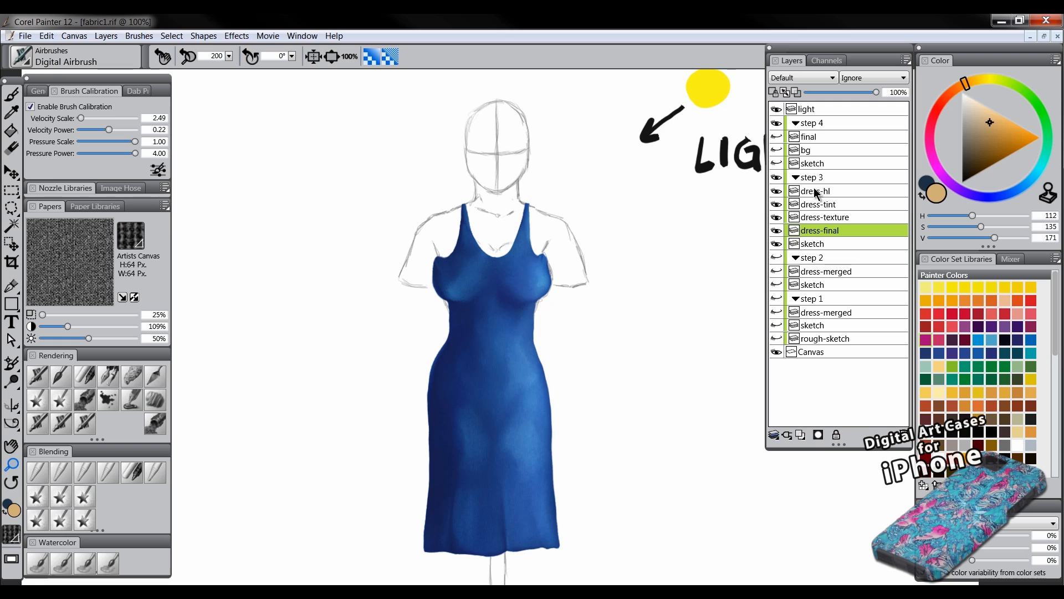
- Select the dress-final layer's content as a selection around the dress and deselect it
{"action": "right_click", "coordinate": [823, 233]}
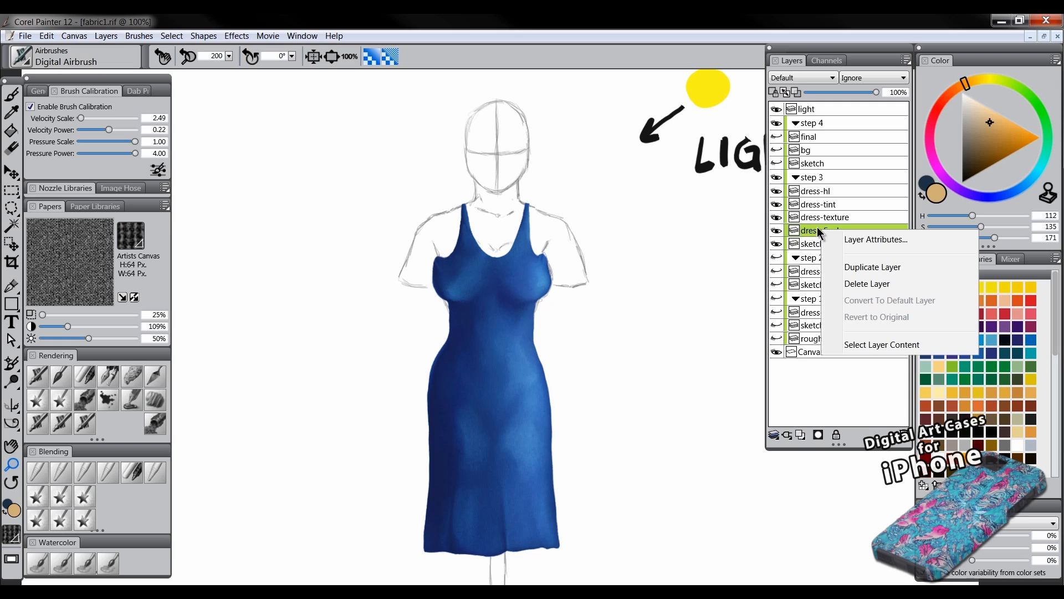
{"action": "left_click", "coordinate": [863, 343]}
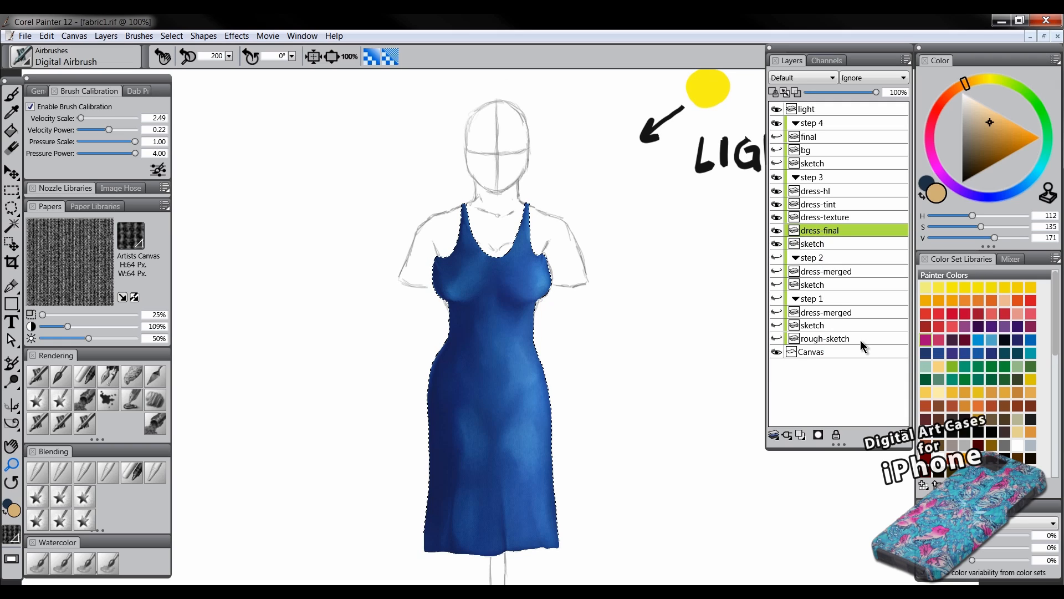
{"action": "key", "text": "ctrl+d"}
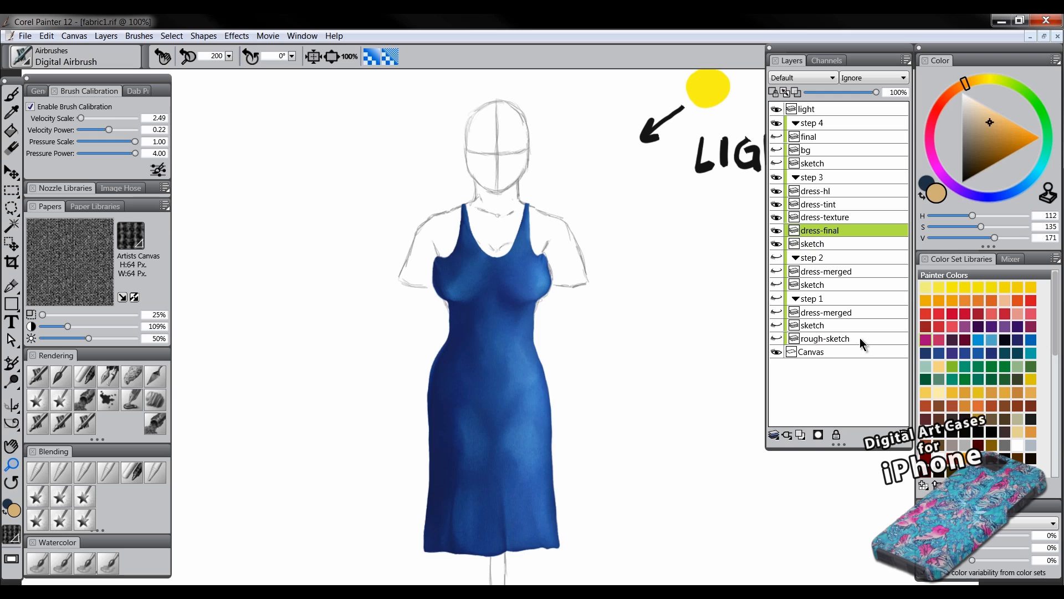
- Toggle the dress-hl Screen layer repeatedly to compare the dress with and without its highlights
{"action": "left_click", "coordinate": [821, 194]}
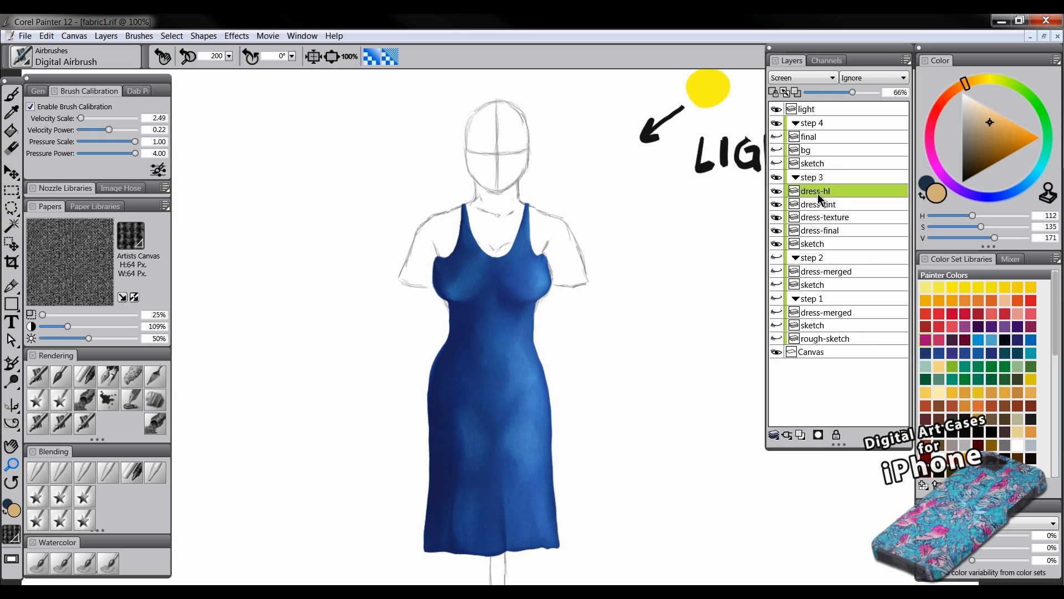
{"action": "left_click", "coordinate": [778, 192]}
{"action": "left_click", "coordinate": [779, 191]}
{"action": "left_click", "coordinate": [779, 191]}
{"action": "left_click", "coordinate": [778, 191]}
{"action": "left_click", "coordinate": [779, 192]}
{"action": "left_click", "coordinate": [779, 191]}
{"action": "left_click", "coordinate": [778, 191]}
{"action": "left_click", "coordinate": [781, 192]}
{"action": "left_click", "coordinate": [782, 192]}
{"action": "left_click", "coordinate": [780, 192]}
- Hide the step 3 group and show the sketch, bg and final layers of step 4
{"action": "left_click", "coordinate": [779, 179]}
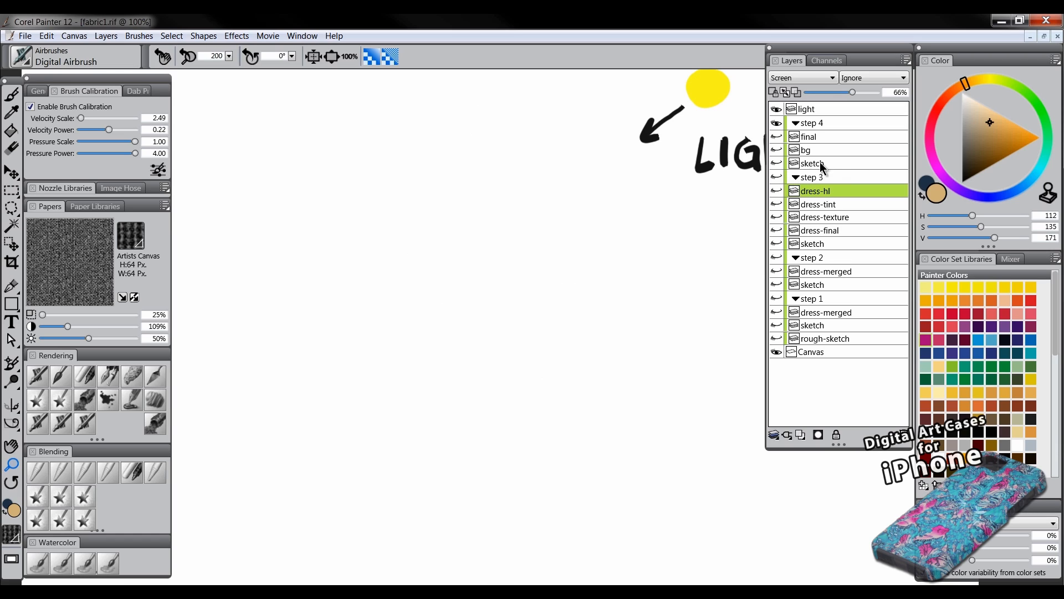
{"action": "left_click", "coordinate": [777, 164]}
{"action": "left_click", "coordinate": [777, 151]}
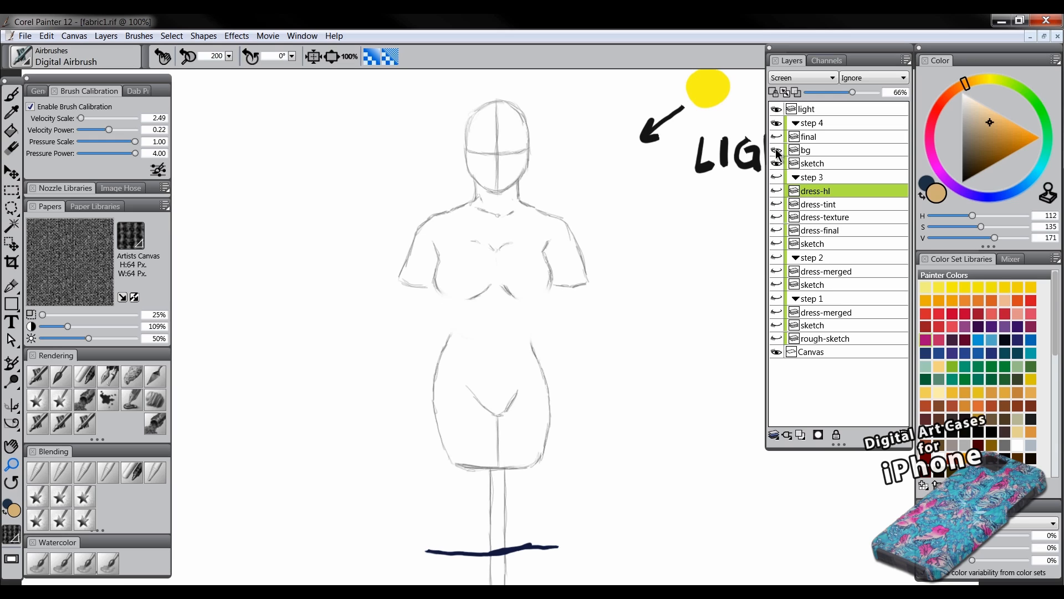
{"action": "left_click", "coordinate": [778, 136]}
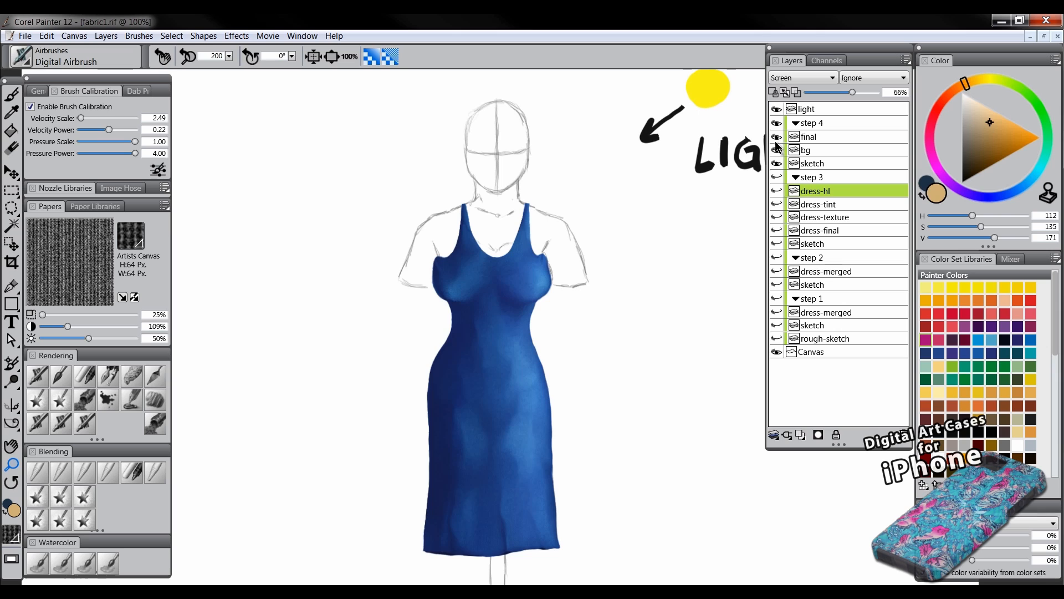
{"action": "left_click_drag", "start_coordinate": [597, 323], "coordinate": [592, 353]}
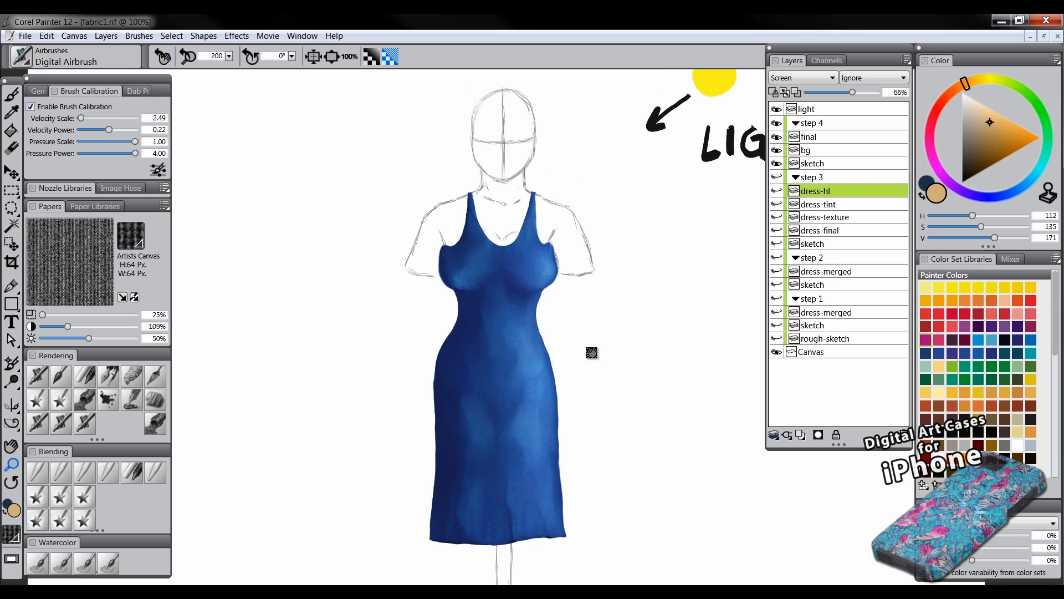
{"action": "left_click", "coordinate": [520, 287]}
{"action": "scroll", "coordinate": [543, 291], "scroll_direction": "down", "scroll_amount": 3}
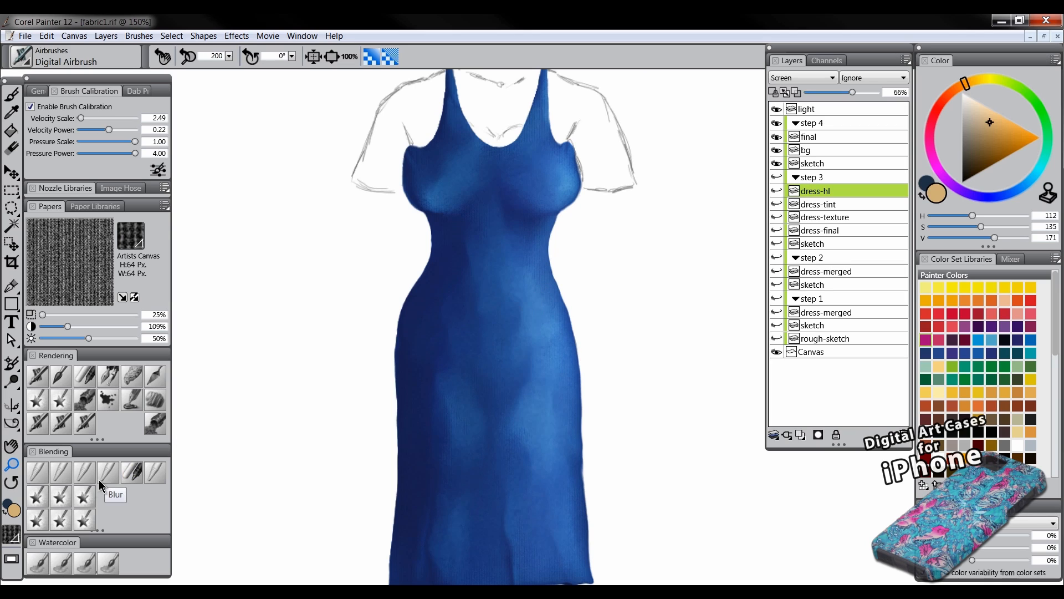
- Select the final layer and try the F-X Pinch brush at size 19.4 around the dress's strap and armhole
{"action": "left_click", "coordinate": [93, 492]}
{"action": "left_click_drag", "start_coordinate": [577, 233], "coordinate": [574, 352]}
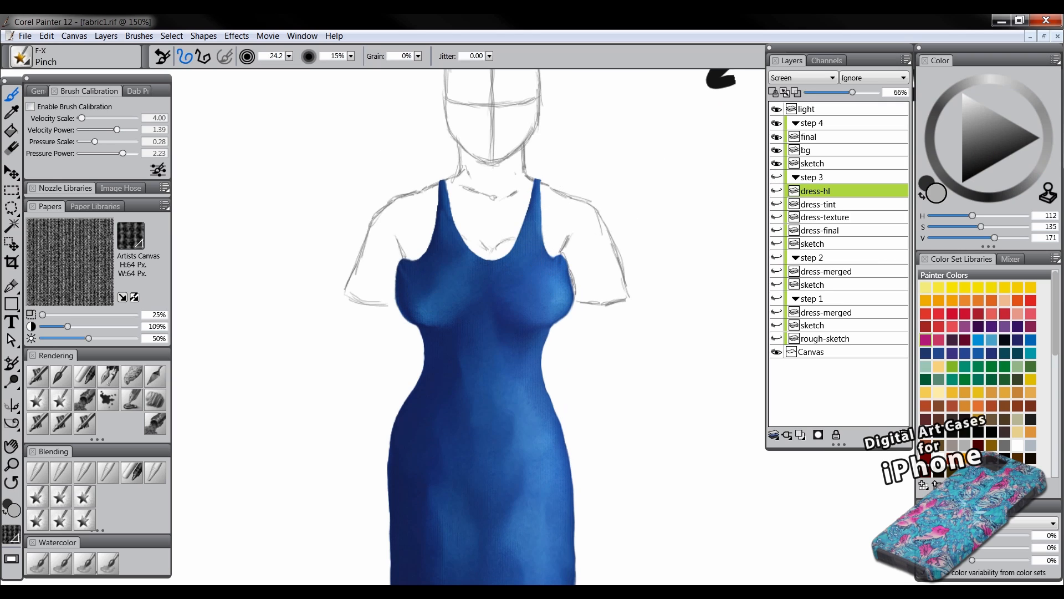
{"action": "left_click_drag", "start_coordinate": [597, 288], "coordinate": [603, 296]}
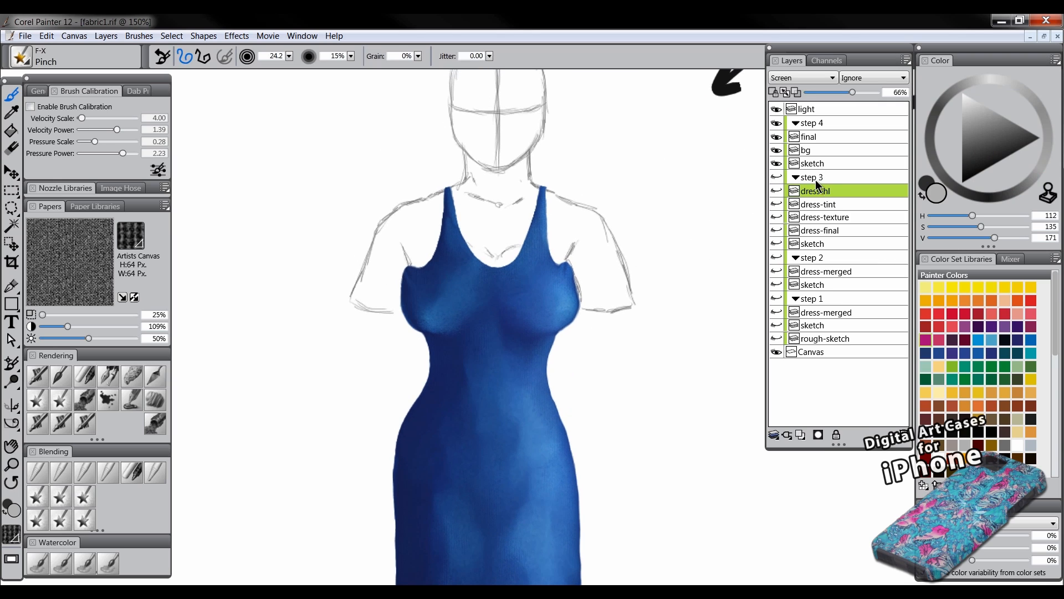
{"action": "left_click", "coordinate": [810, 138]}
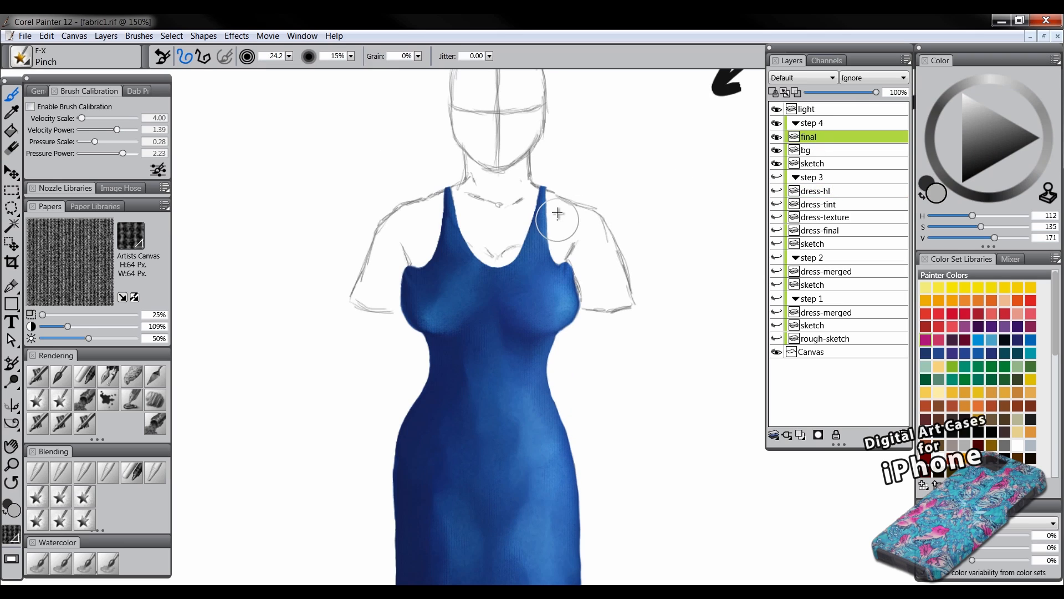
{"action": "left_click_drag", "start_coordinate": [560, 181], "coordinate": [563, 187]}
{"action": "left_click_drag", "start_coordinate": [588, 231], "coordinate": [590, 248]}
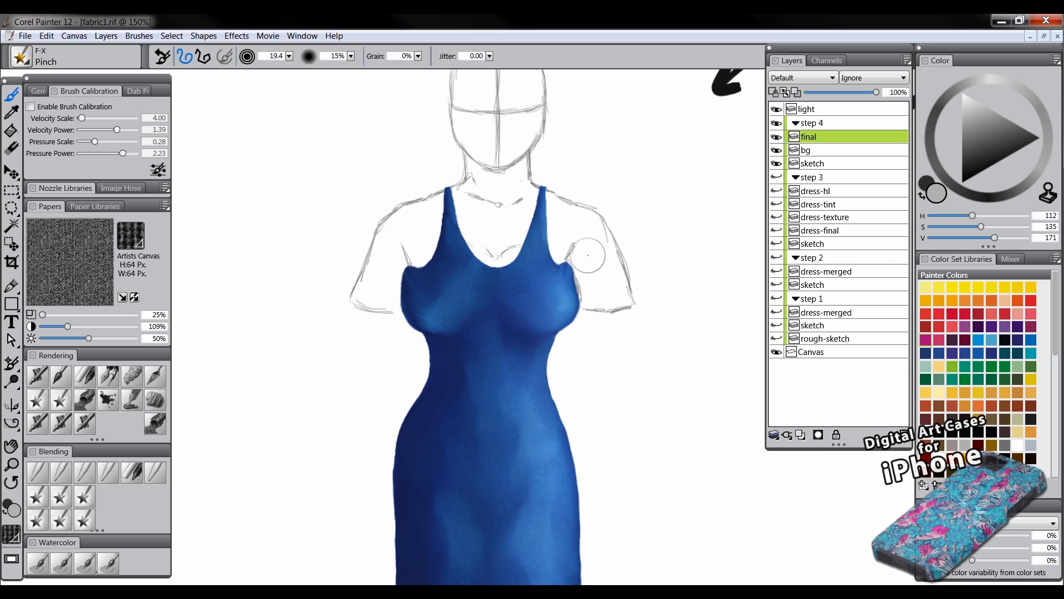
- Nudge the dress's armhole and bust edges with the F-X Distorto brush, using sizes 9.5 and 37.3
{"action": "left_click", "coordinate": [58, 494]}
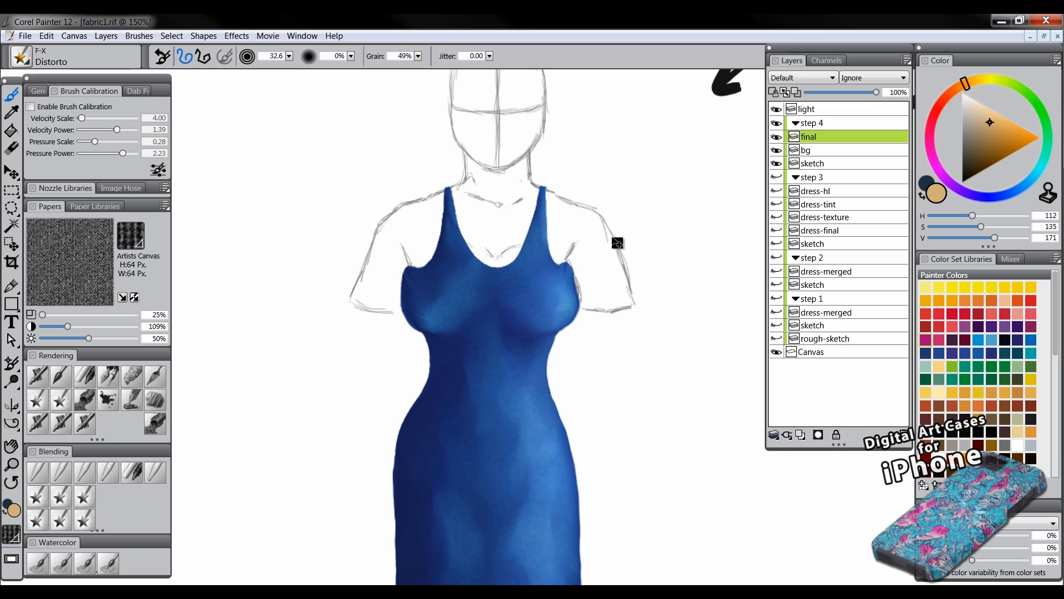
{"action": "left_click_drag", "start_coordinate": [590, 261], "coordinate": [583, 269]}
{"action": "scroll", "coordinate": [641, 340], "scroll_direction": "down", "scroll_amount": 5}
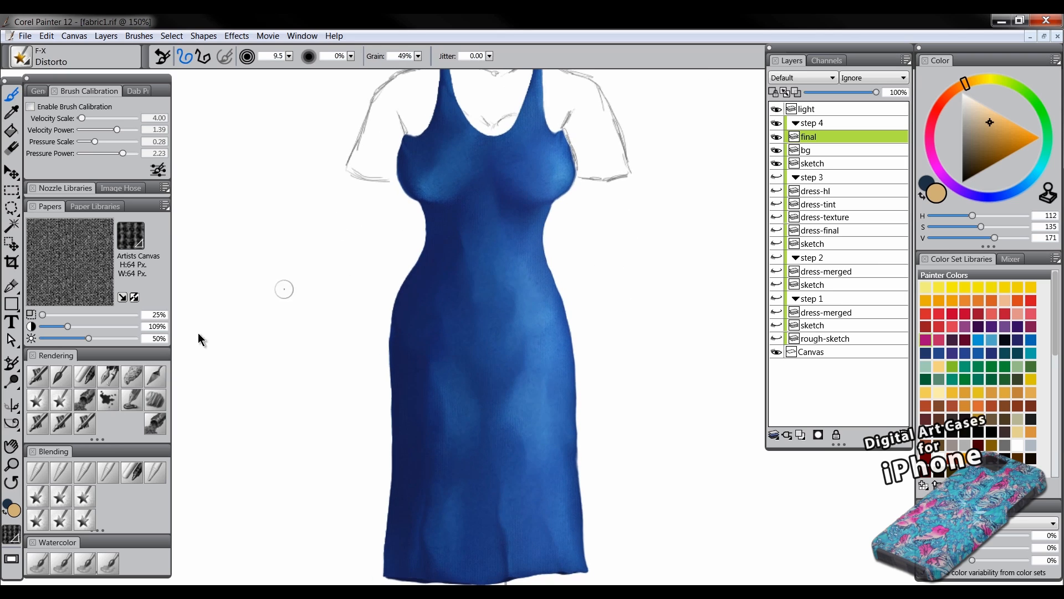
{"action": "left_click", "coordinate": [39, 495]}
{"action": "key", "text": "bracketright"}
{"action": "left_click_drag", "start_coordinate": [539, 178], "coordinate": [545, 189]}
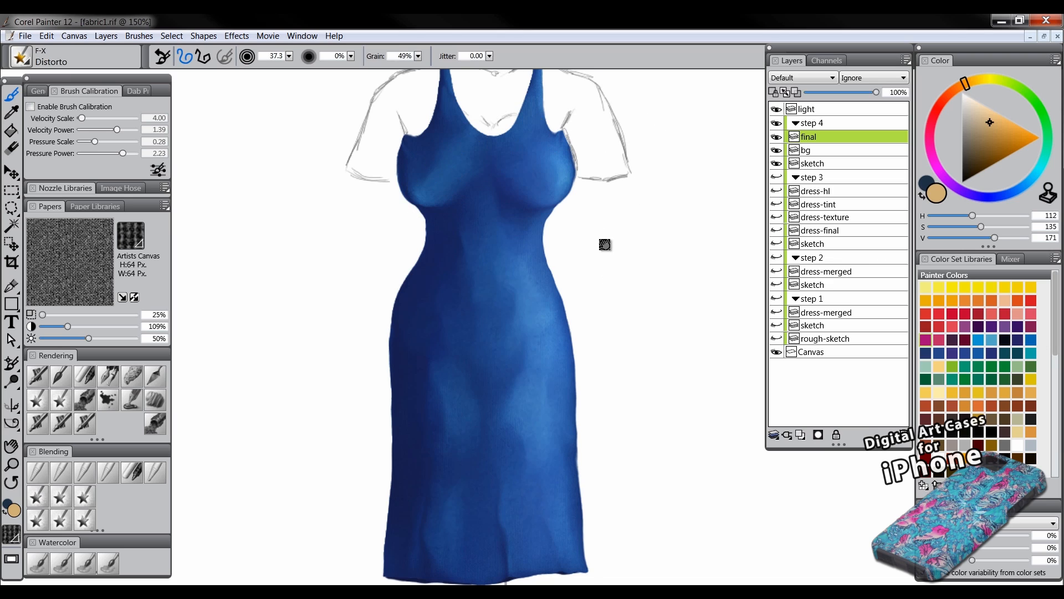
{"action": "left_click_drag", "start_coordinate": [606, 242], "coordinate": [614, 320]}
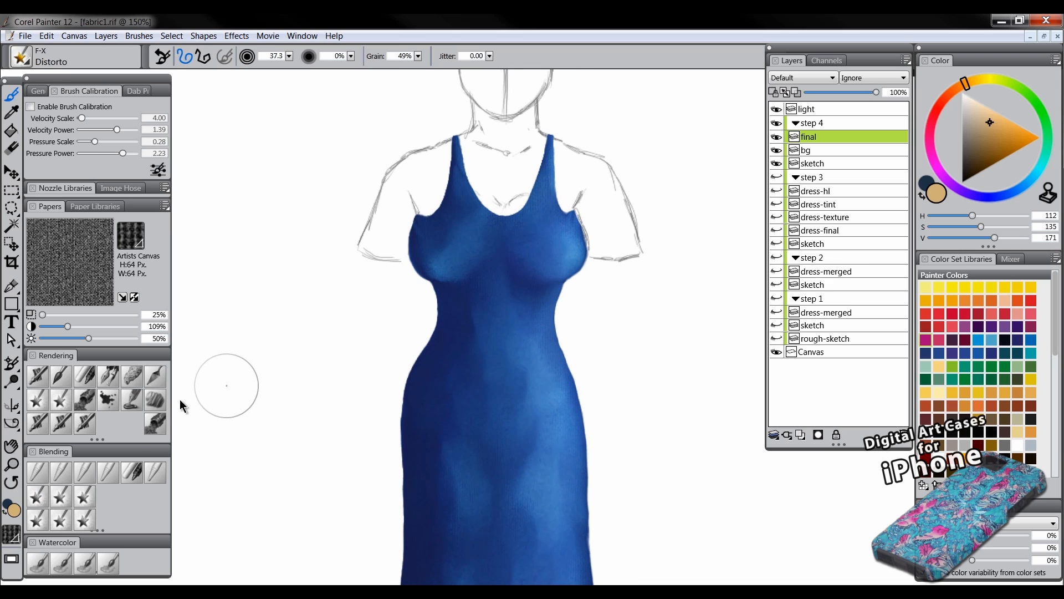
- Try pinching both sides of the bust with the Pinch brush at size 63.2, undo the strokes and reduce the brush to 8.1
{"action": "left_click", "coordinate": [88, 491]}
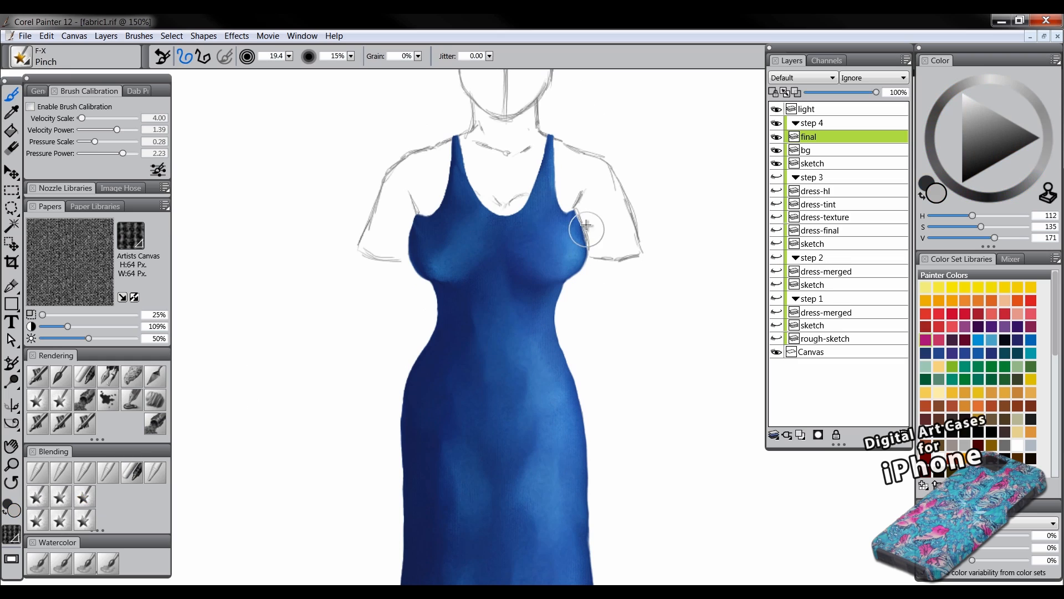
{"action": "mouse_move", "coordinate": [554, 235]}
{"action": "left_mouse_down"}
{"action": "mouse_move", "coordinate": [562, 259]}
{"action": "mouse_move", "coordinate": [557, 250]}
{"action": "left_mouse_up"}
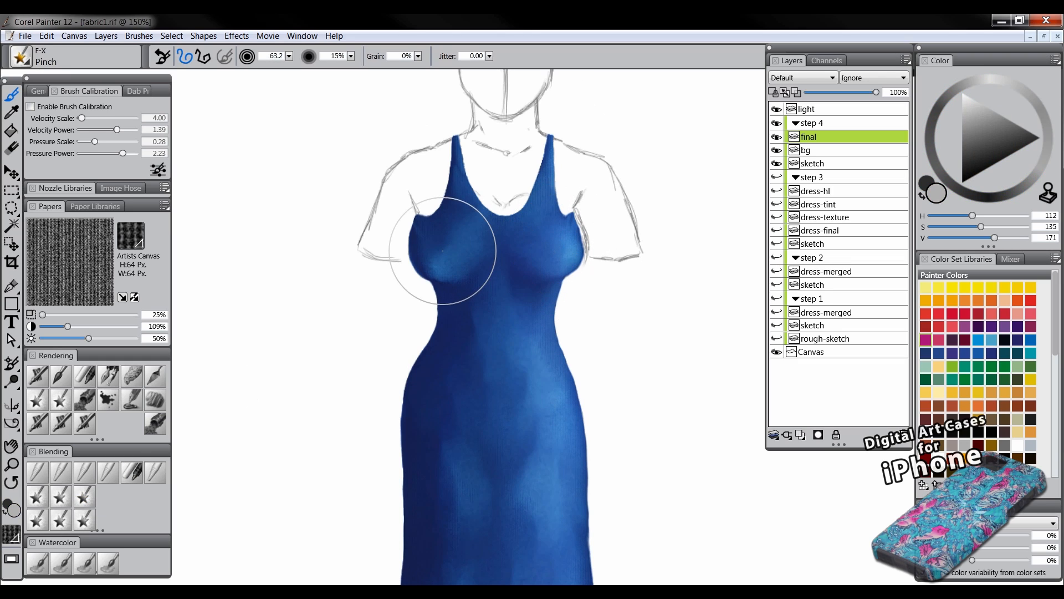
{"action": "left_click_drag", "start_coordinate": [445, 249], "coordinate": [446, 249]}
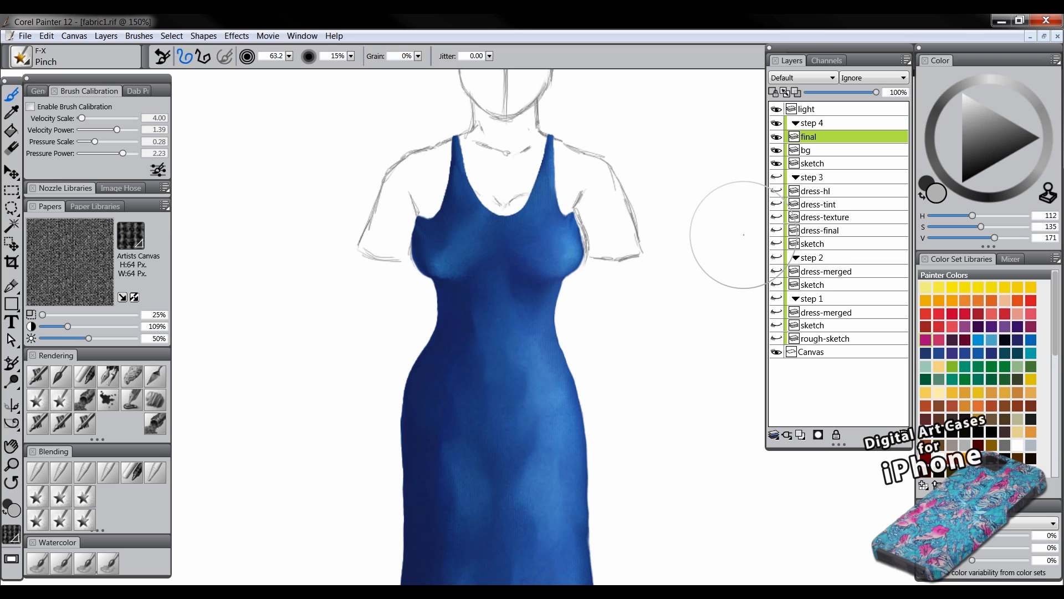
{"action": "key", "text": "ctrl+z"}
{"action": "key", "text": "ctrl+z"}
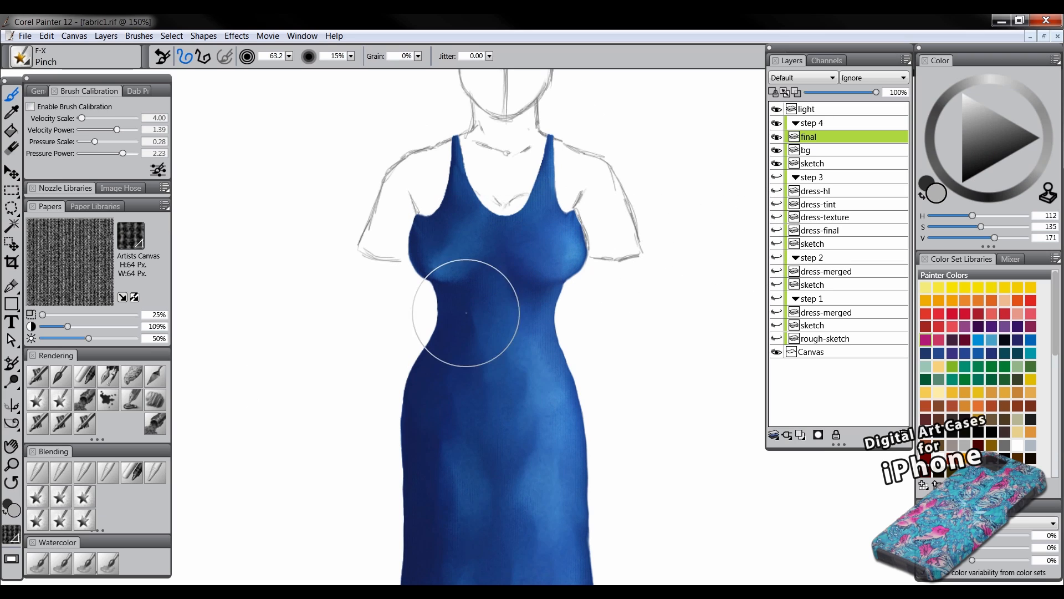
{"action": "left_click", "coordinate": [84, 500]}
{"action": "left_click_drag", "start_coordinate": [536, 361], "coordinate": [537, 368]}
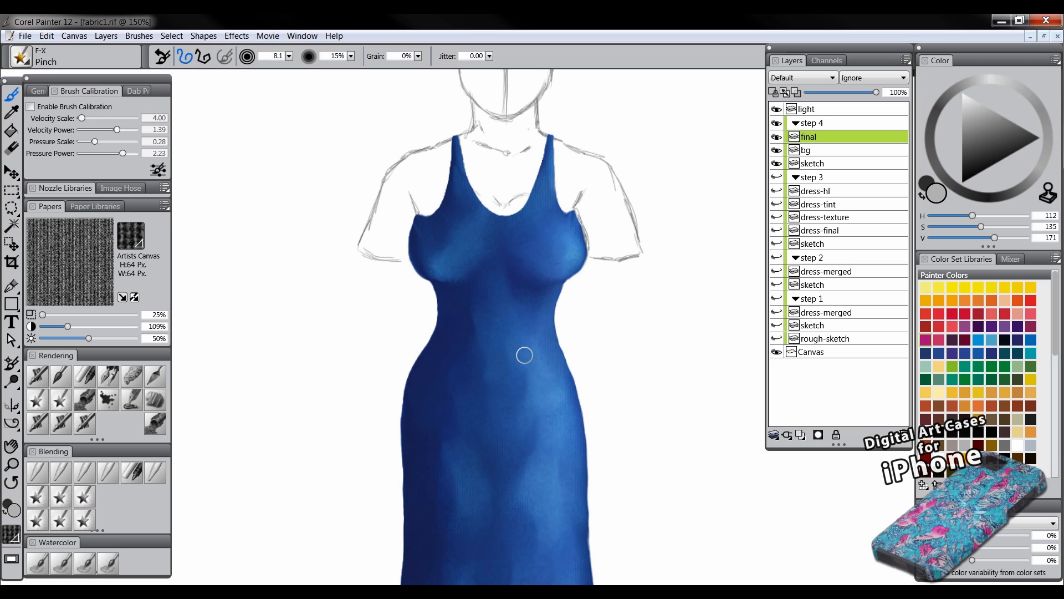
- Examine the overall shape and shading of the whole dress on the mannequin
{"action": "left_click", "coordinate": [11, 463]}
{"action": "left_click", "coordinate": [557, 354], "text": "alt"}
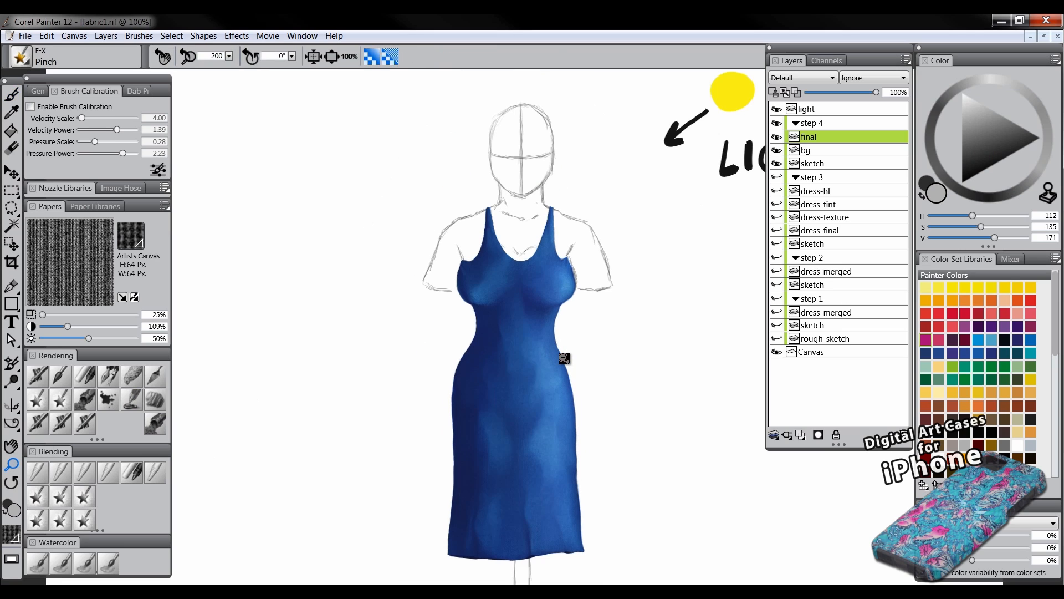
{"action": "left_click", "coordinate": [564, 360], "text": "alt"}
{"action": "left_click", "coordinate": [570, 380], "text": "alt"}
{"action": "left_click", "coordinate": [539, 358]}
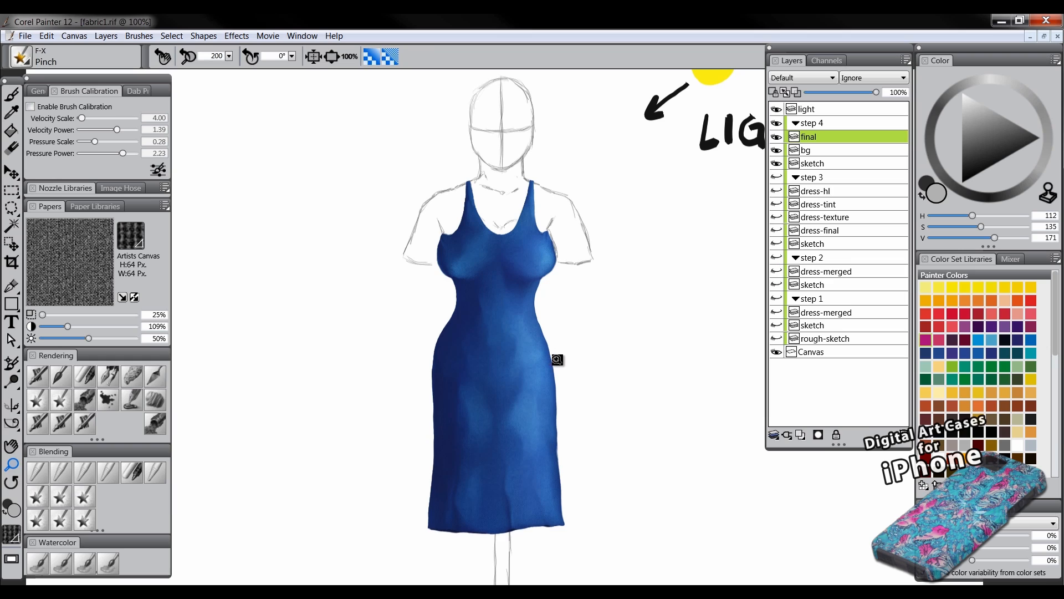
{"action": "left_click_drag", "start_coordinate": [560, 331], "coordinate": [553, 368]}
{"action": "left_click_drag", "start_coordinate": [549, 406], "coordinate": [538, 388]}
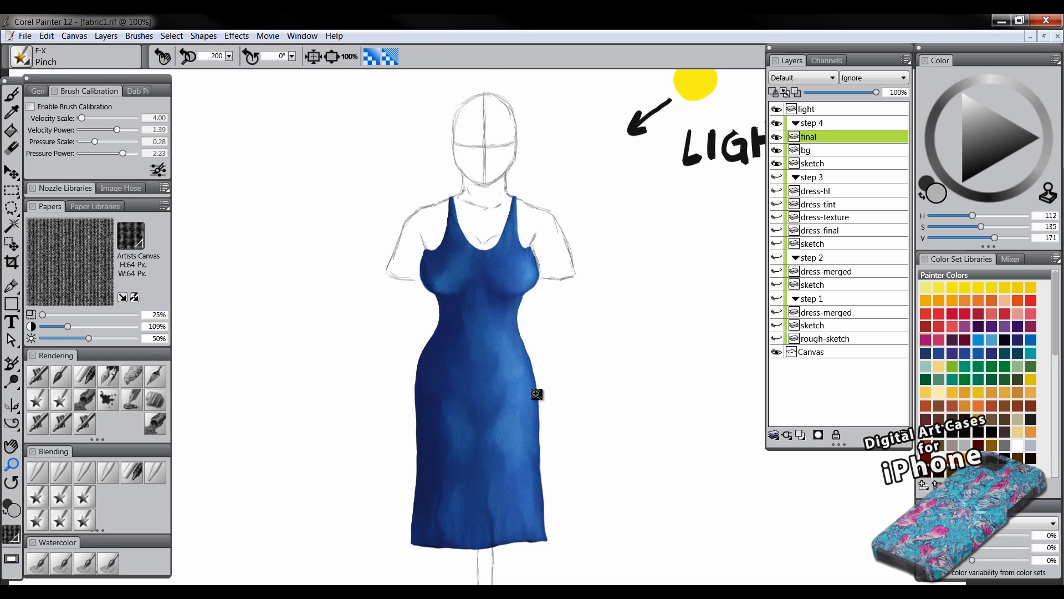
- Select the bg layer and toggle the final and bg layers' visibility to compare how they affect the dress and its hem
{"action": "left_click", "coordinate": [499, 524]}
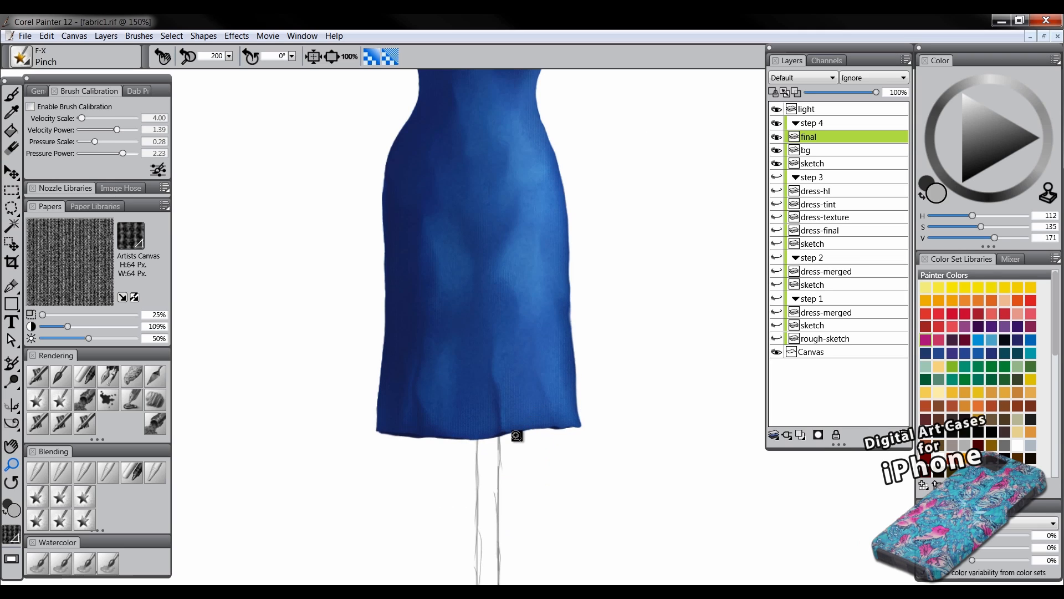
{"action": "left_click", "coordinate": [535, 426]}
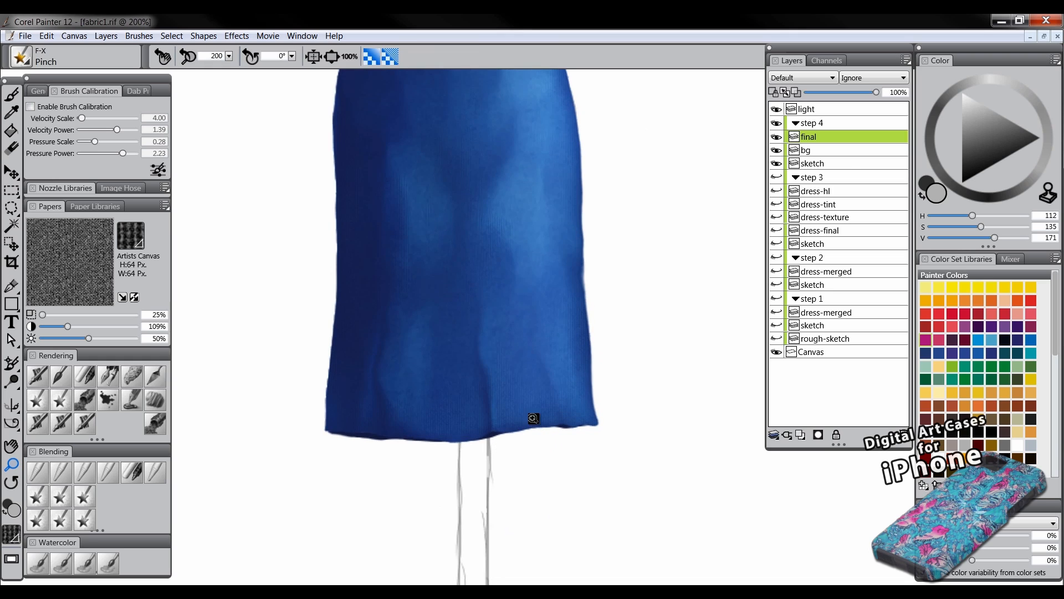
{"action": "left_click", "coordinate": [815, 151]}
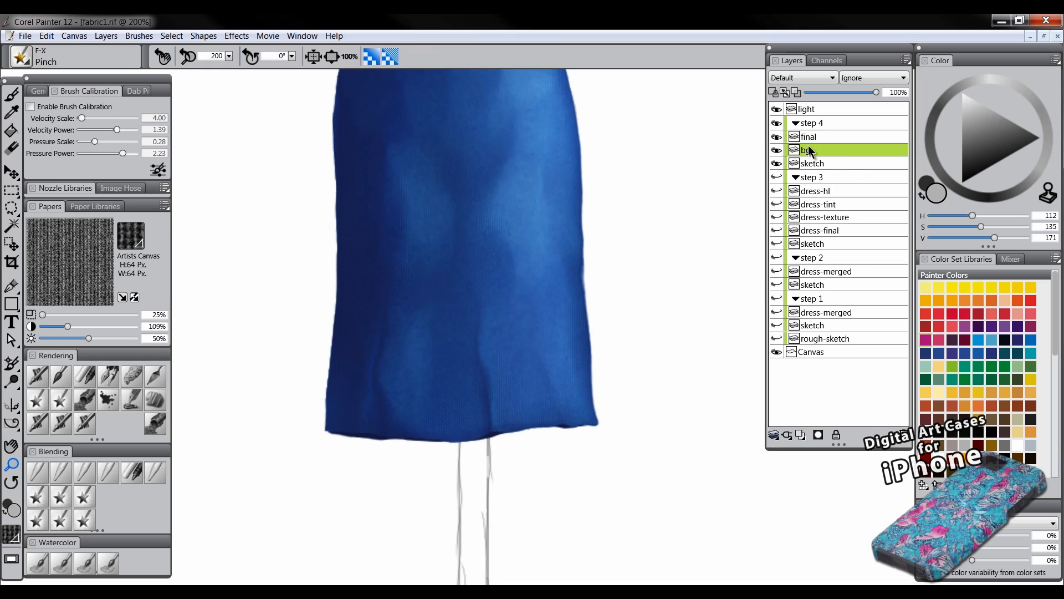
{"action": "left_click", "coordinate": [776, 138]}
{"action": "left_click", "coordinate": [776, 137]}
{"action": "left_click", "coordinate": [779, 150]}
{"action": "left_click", "coordinate": [779, 150]}
{"action": "left_click", "coordinate": [777, 150]}
{"action": "left_click", "coordinate": [777, 151]}
{"action": "left_click", "coordinate": [553, 320], "text": "alt"}
{"action": "left_click", "coordinate": [554, 320], "text": "alt"}
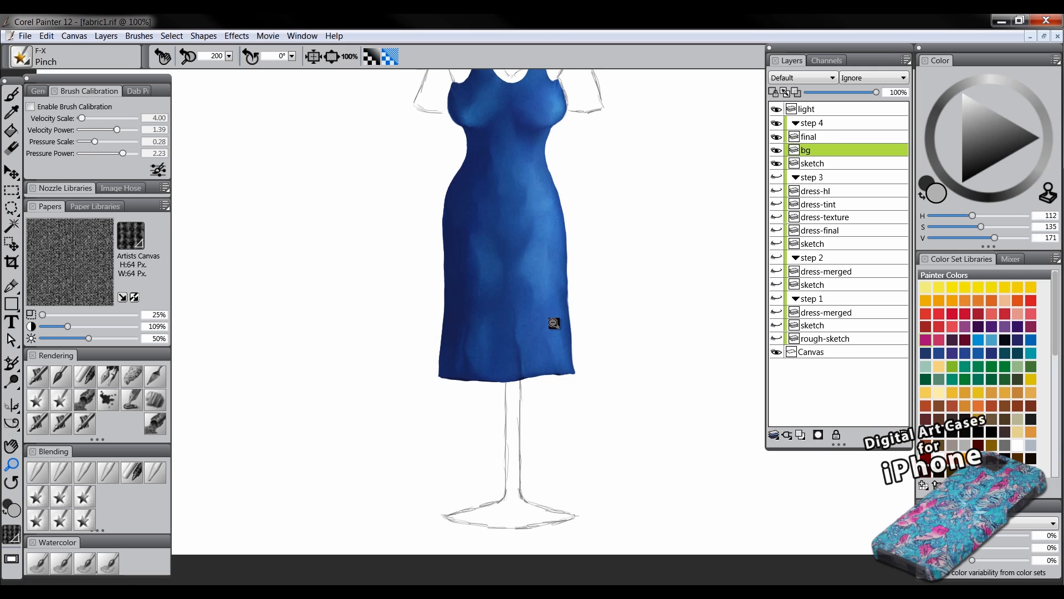
{"action": "left_click_drag", "start_coordinate": [558, 269], "coordinate": [551, 375]}
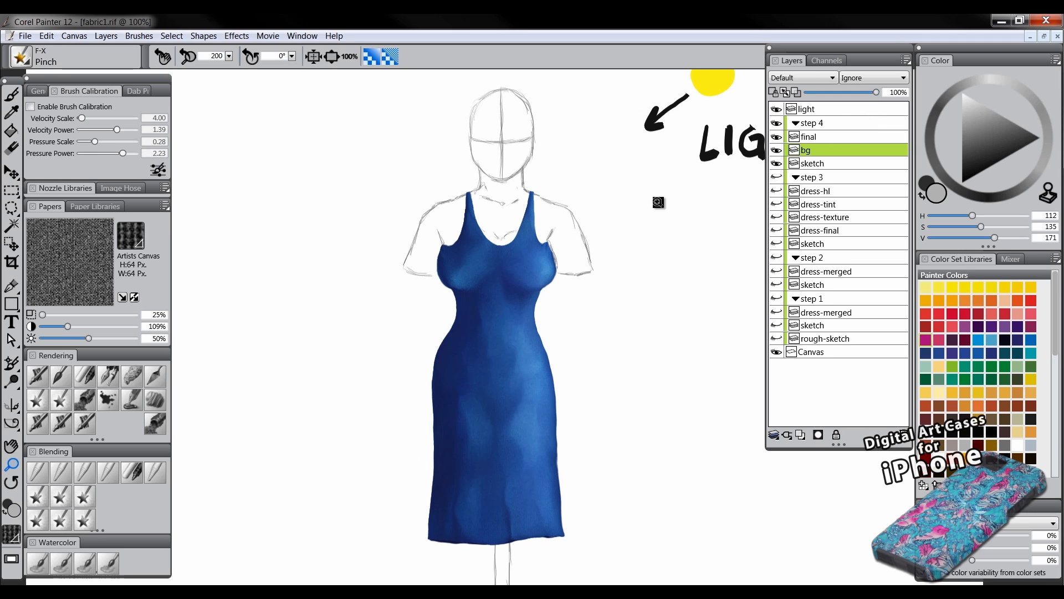
- Group the final and bg layers within step 4 and select the new group
{"action": "left_click", "coordinate": [821, 138]}
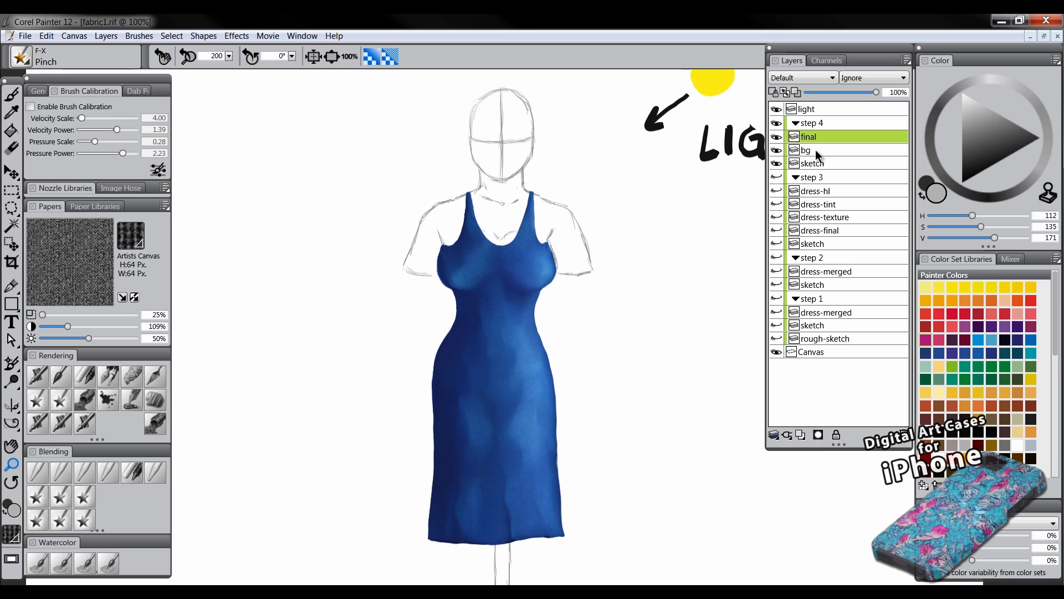
{"action": "left_click", "coordinate": [816, 150], "text": "shift"}
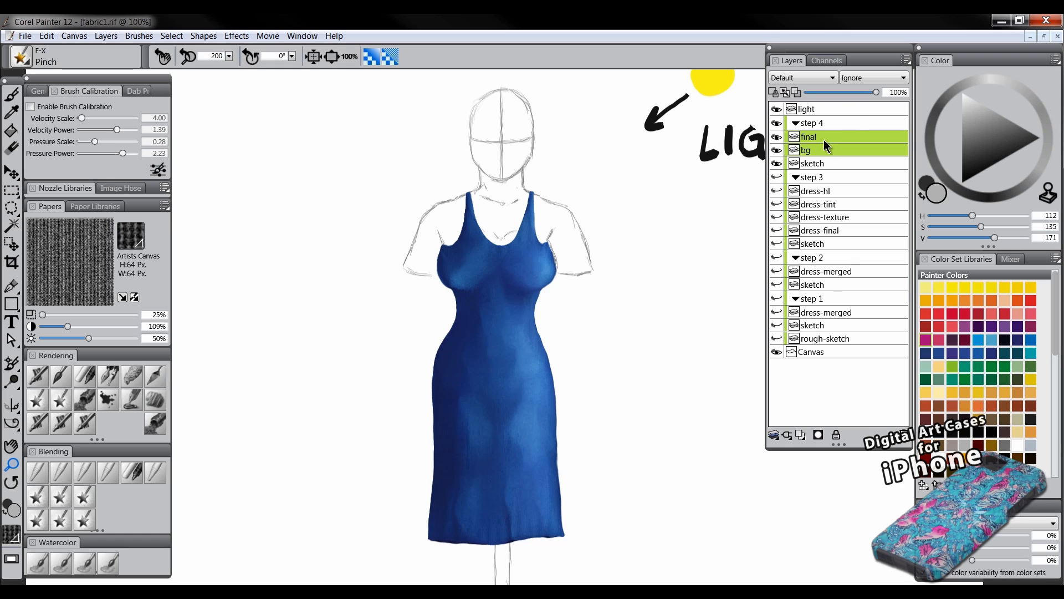
{"action": "key", "text": "ctrl+g"}
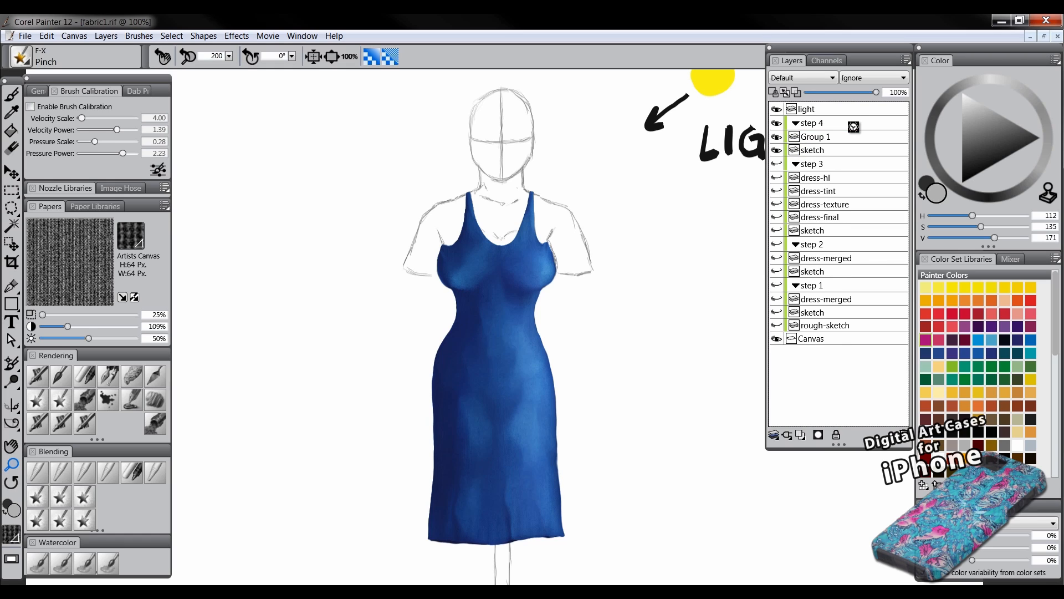
{"action": "left_click", "coordinate": [825, 144]}
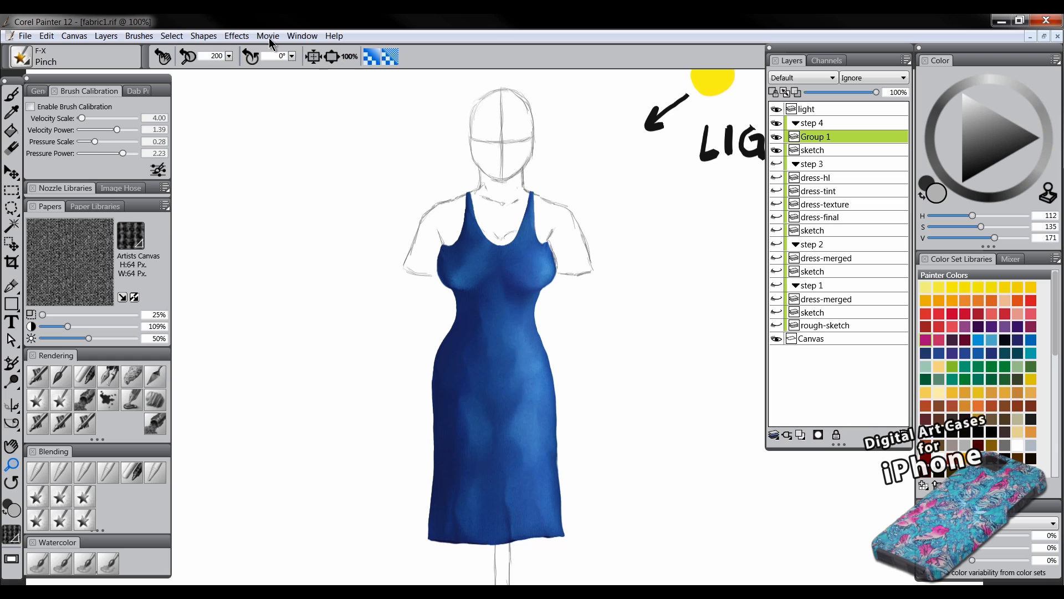
- Recolor the grouped dress green with Adjust Colors, using Uniform Color and a Hue Shift of -34%
{"action": "left_click", "coordinate": [236, 37]}
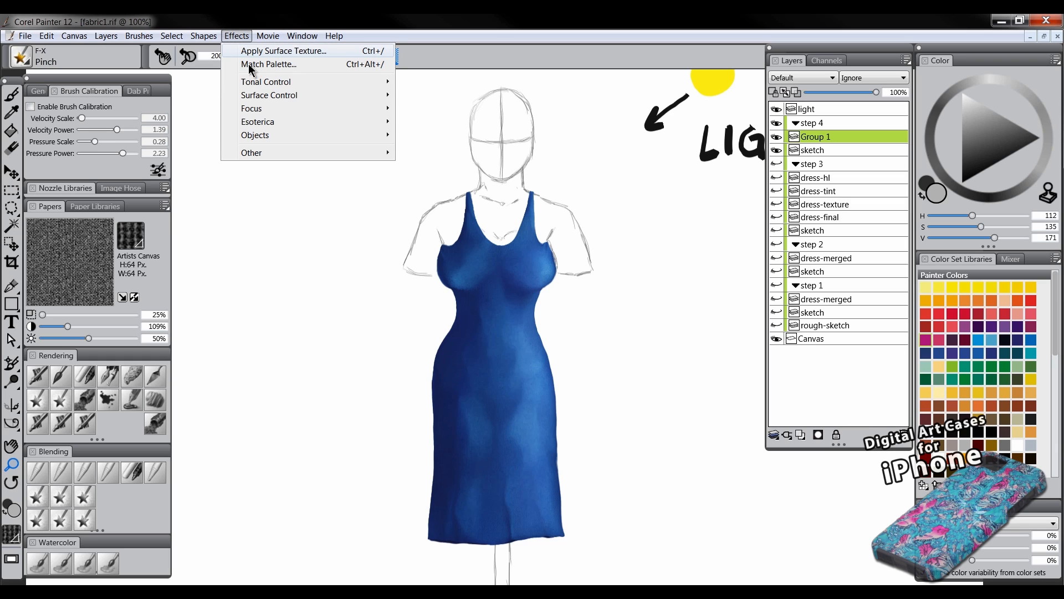
{"action": "mouse_move", "coordinate": [256, 82]}
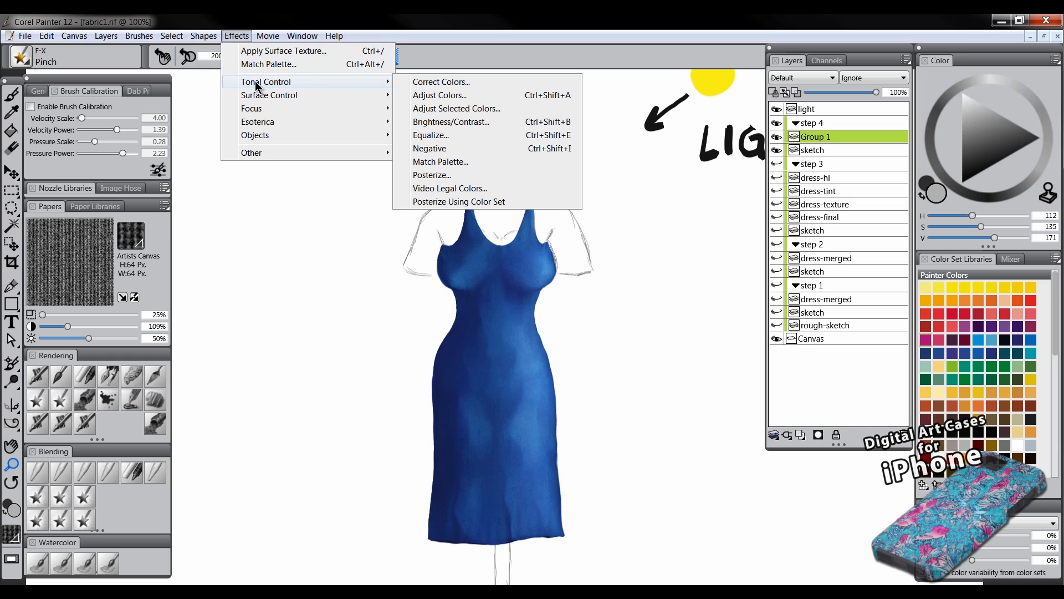
{"action": "left_click", "coordinate": [451, 96]}
{"action": "left_click_drag", "start_coordinate": [340, 173], "coordinate": [312, 174]}
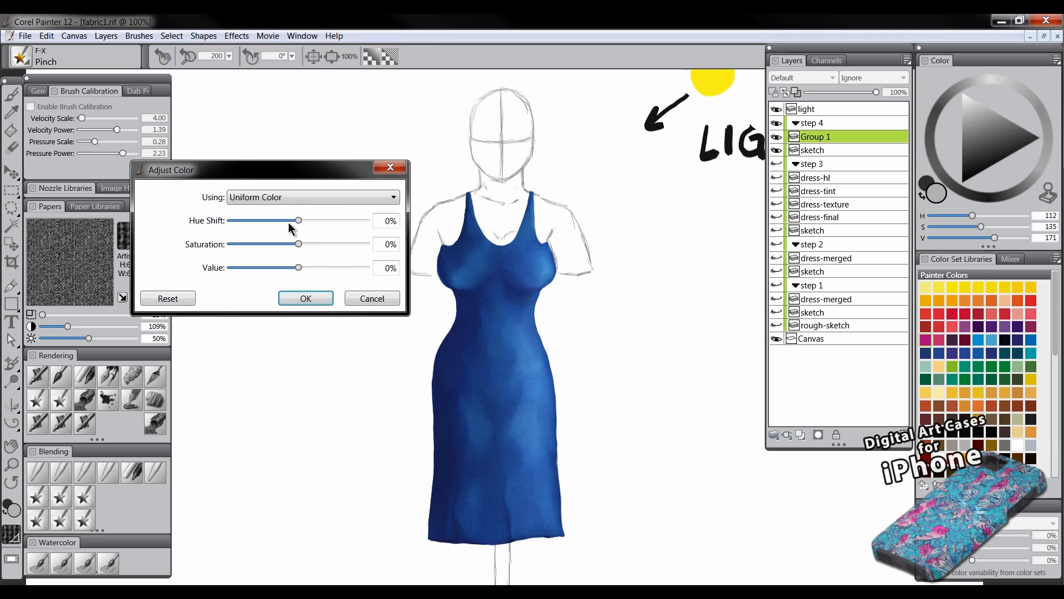
{"action": "left_click_drag", "start_coordinate": [299, 221], "coordinate": [254, 218]}
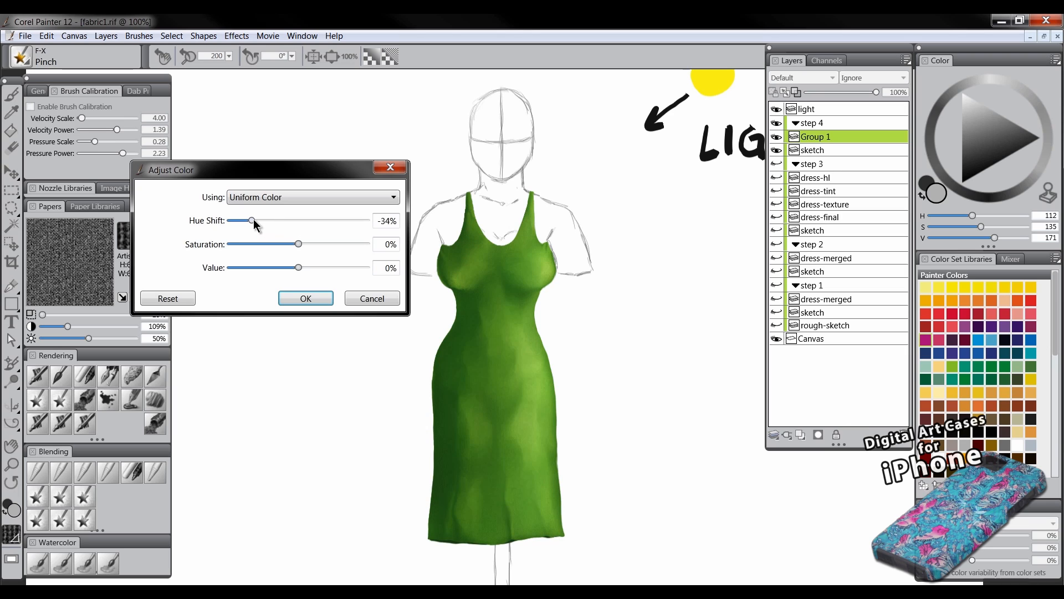
{"action": "left_click", "coordinate": [305, 298]}
{"action": "scroll", "coordinate": [568, 390], "scroll_direction": "down", "scroll_amount": 2}
{"action": "left_click", "coordinate": [557, 404], "text": "alt"}
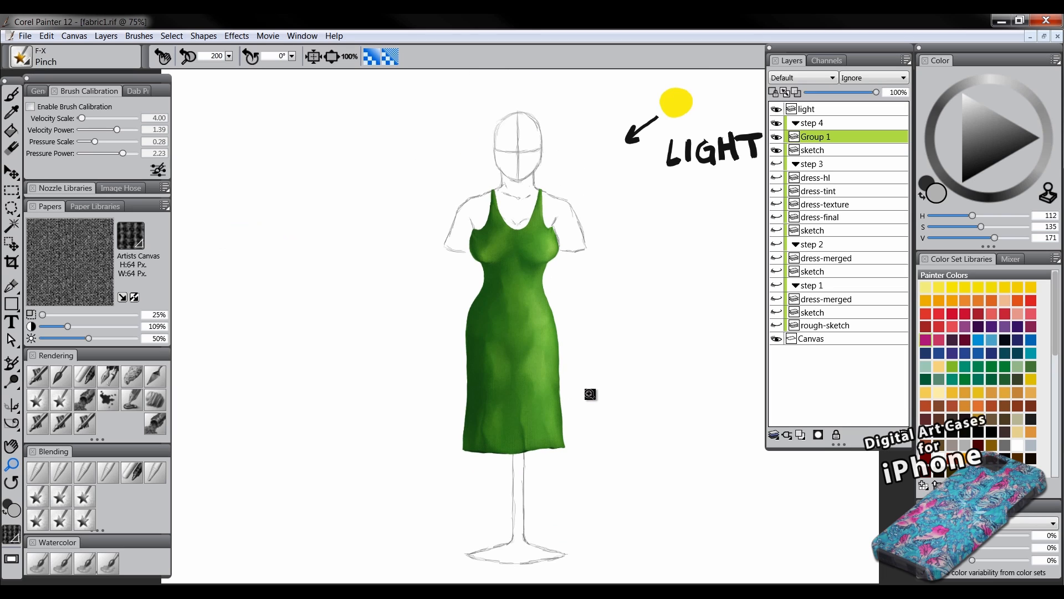
{"action": "left_click_drag", "start_coordinate": [604, 373], "coordinate": [579, 393]}
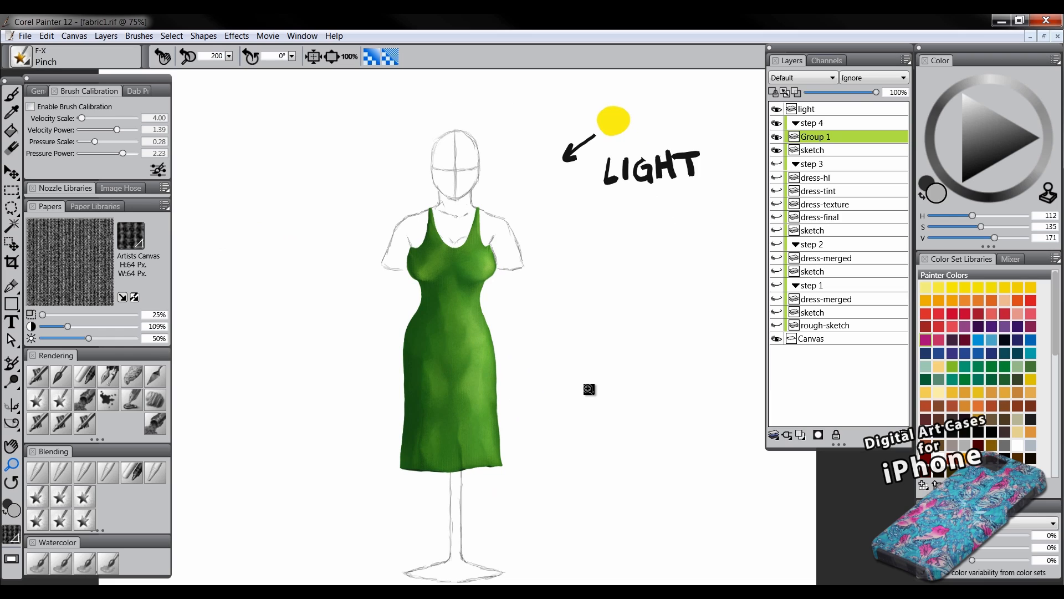